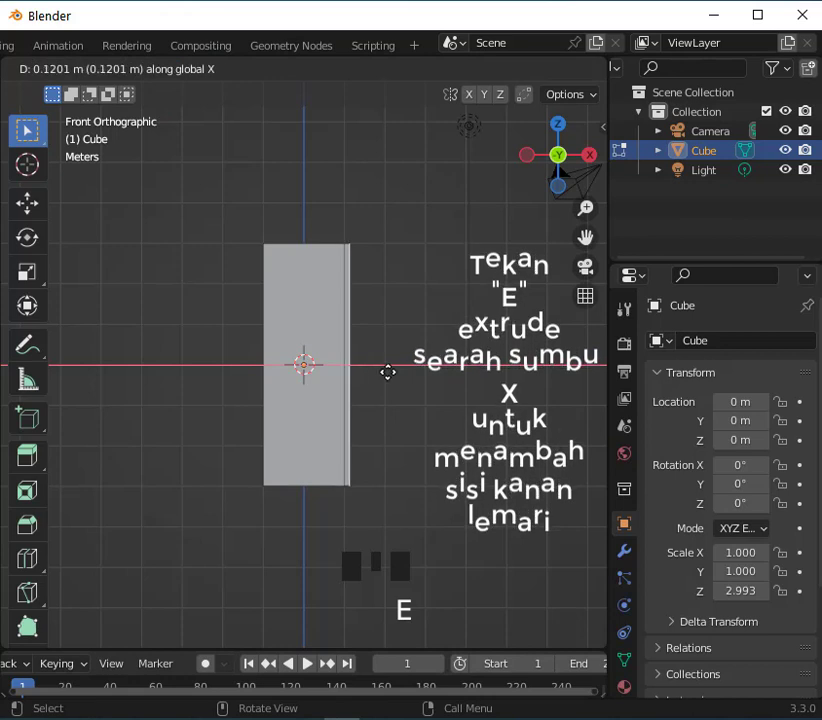
Extrude the cube's right side face twice along the X axis, about 2 m each time, to widen the wardrobe.
click(456, 375)
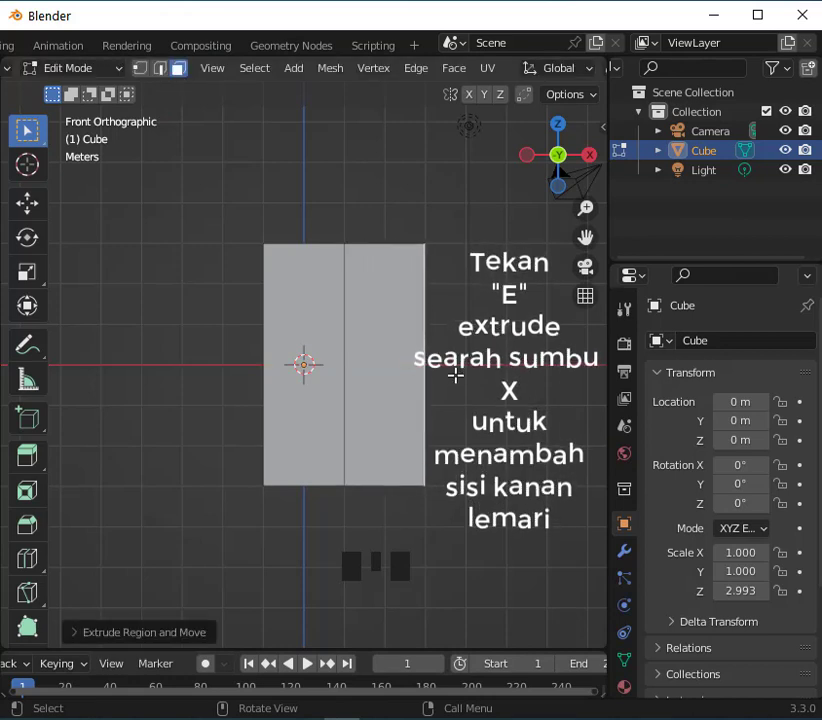
key(e)
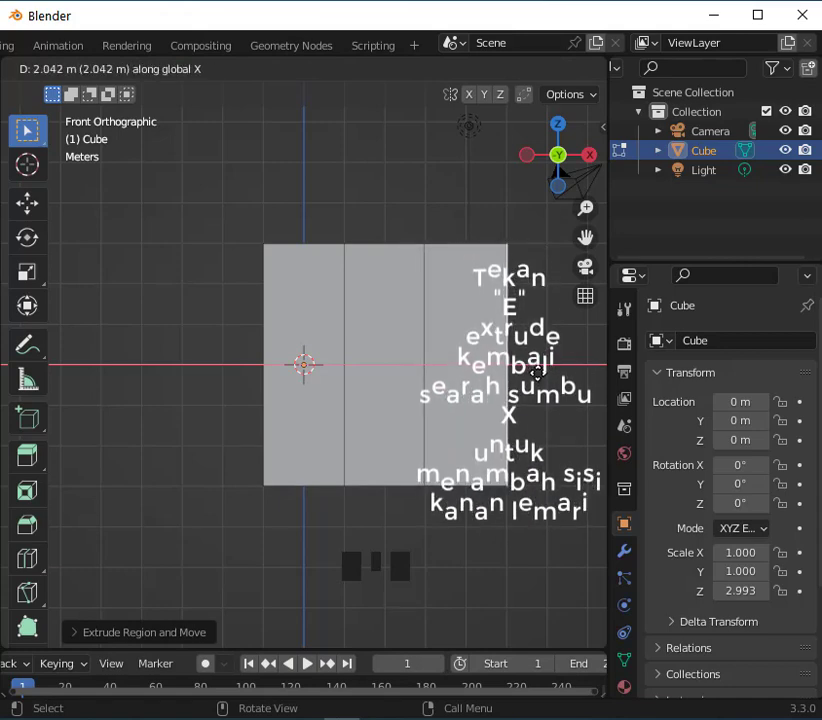
click(537, 373)
key(Tab)
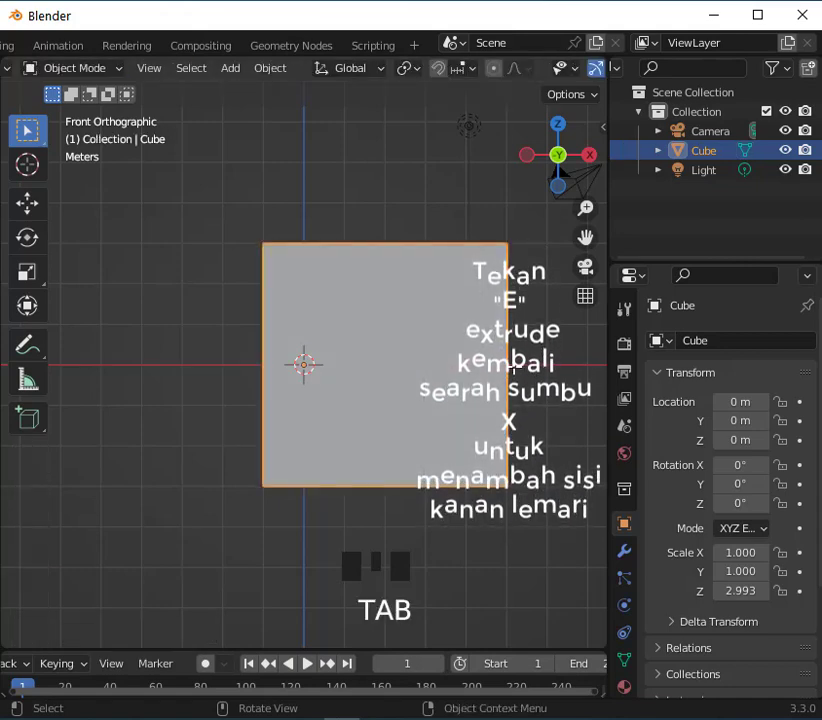
Select the three front faces of the wardrobe and set the transform pivot point to Individual Origins.
key(Tab)
click(480, 365)
shift+click(381, 328)
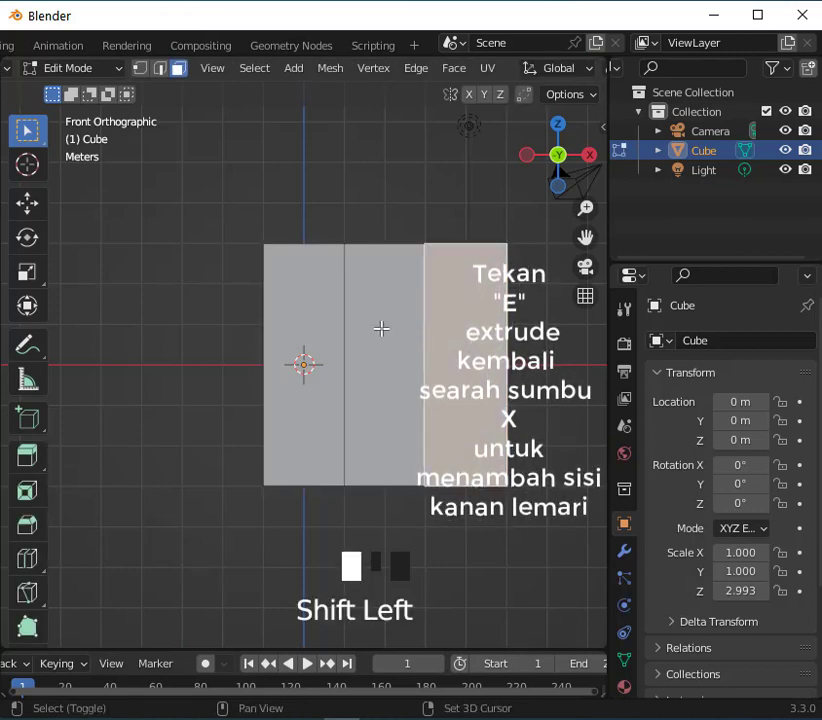
shift+click(312, 323)
scroll(526, 76, up, 3)
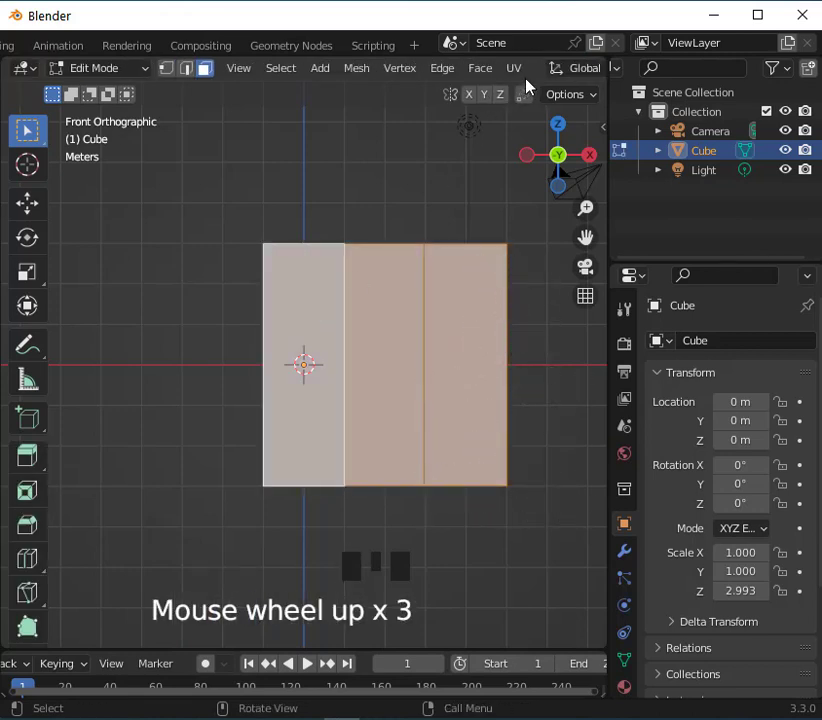
scroll(540, 80, down, 13)
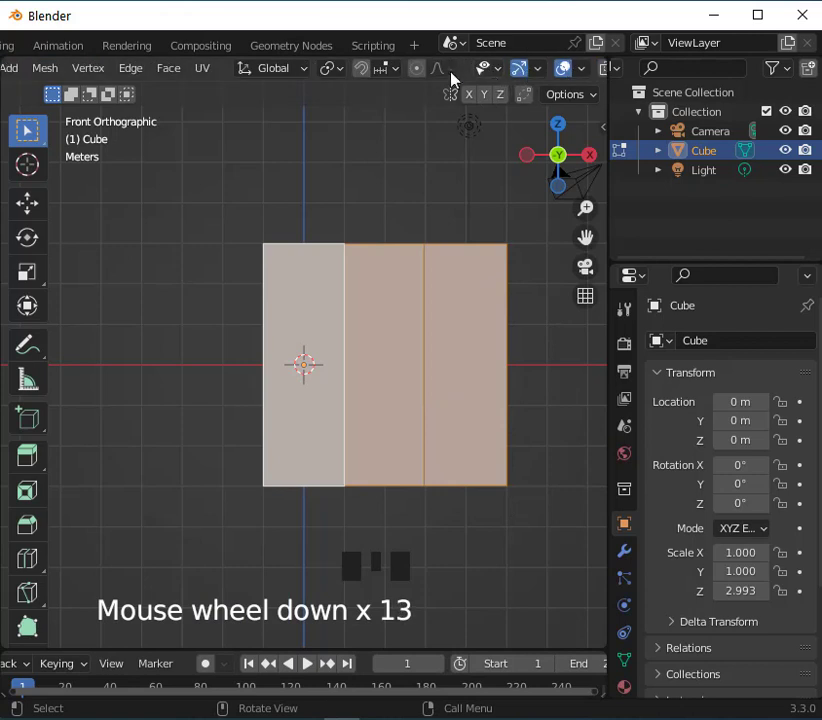
click(338, 70)
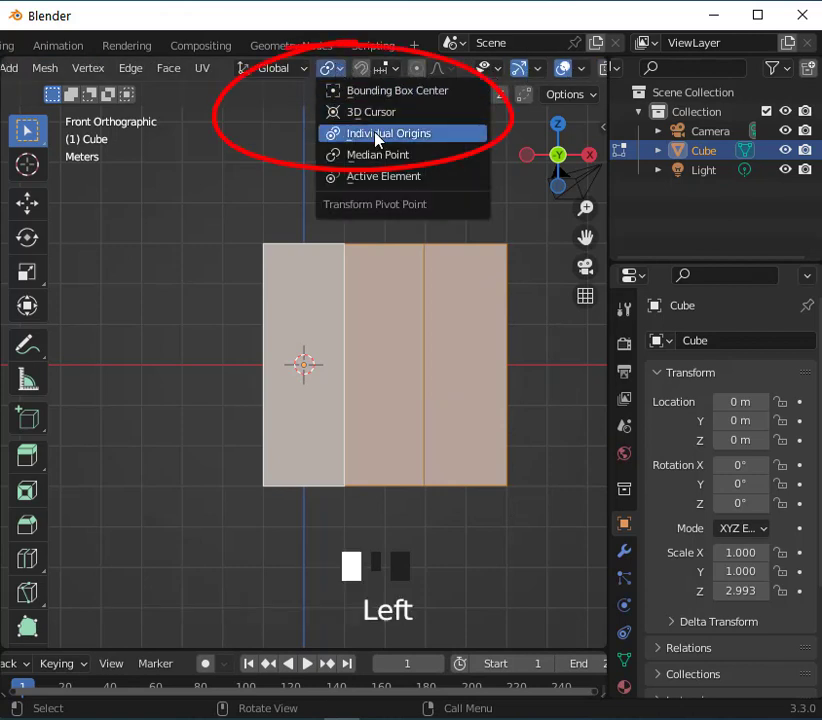
click(376, 132)
Reselect only the left and middle front faces, extrude them in place and scale them to about 0.96.
key(ctrl+z)
key(ctrl+z)
click(325, 310)
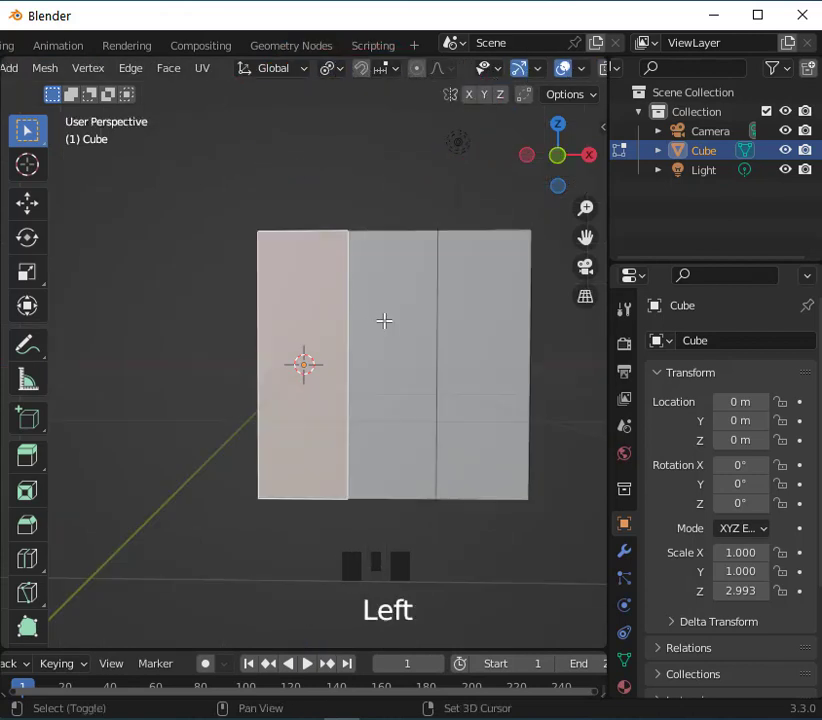
shift+click(424, 338)
key(e)
key(s)
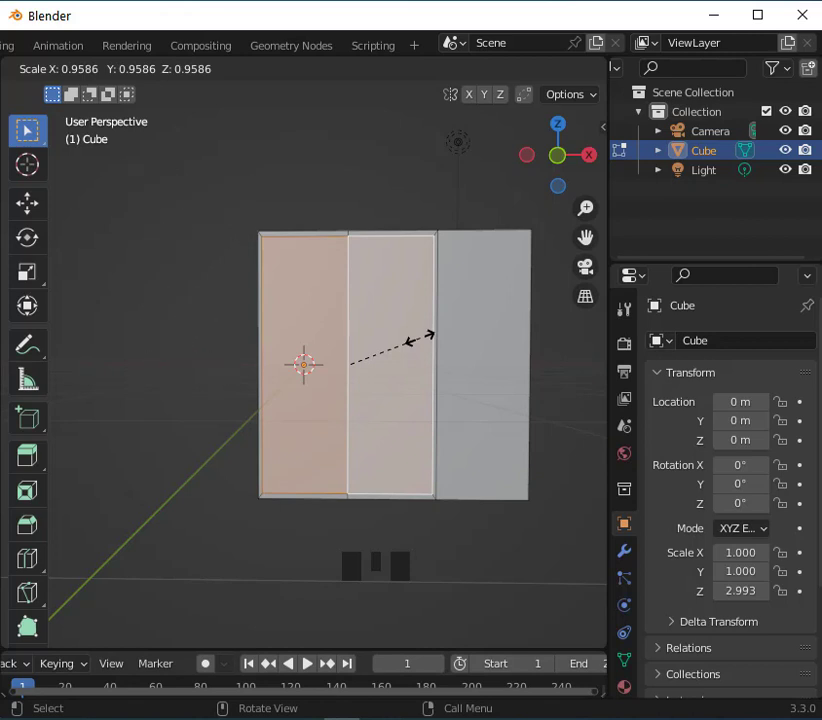
click(420, 338)
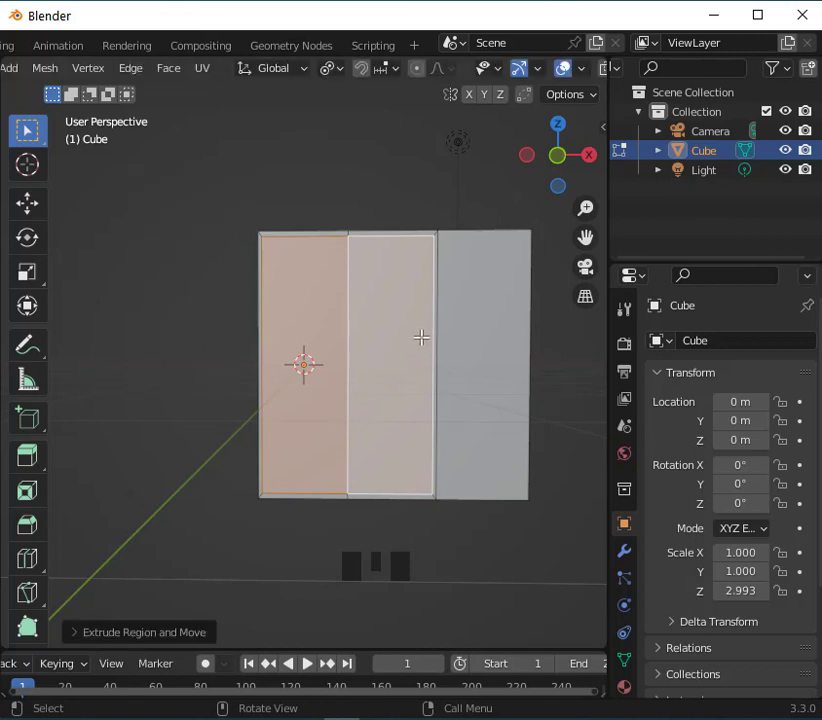
Extrude the right front face of the wardrobe in place and scale it slightly inward.
click(481, 332)
key(e)
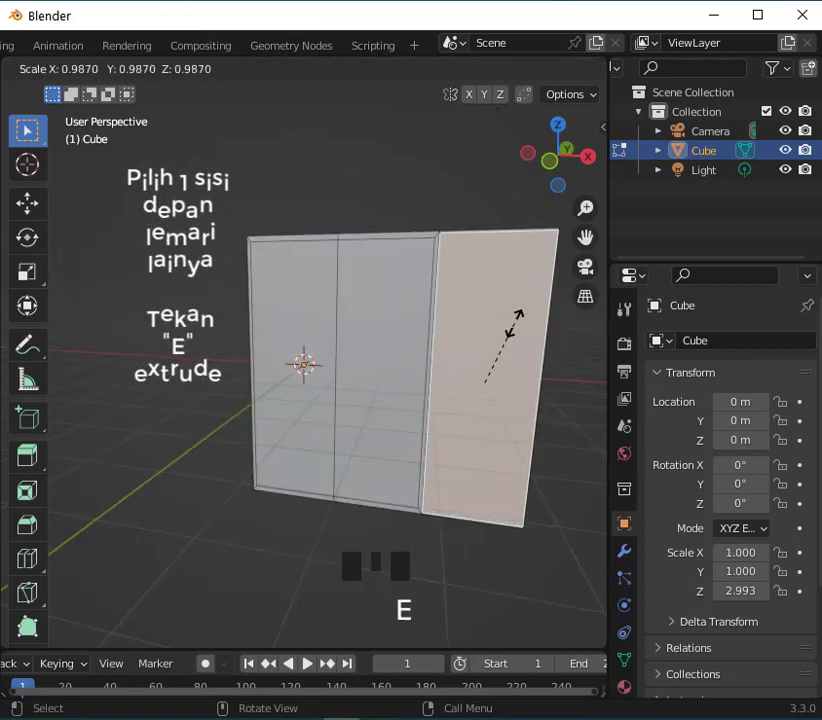
click(517, 322)
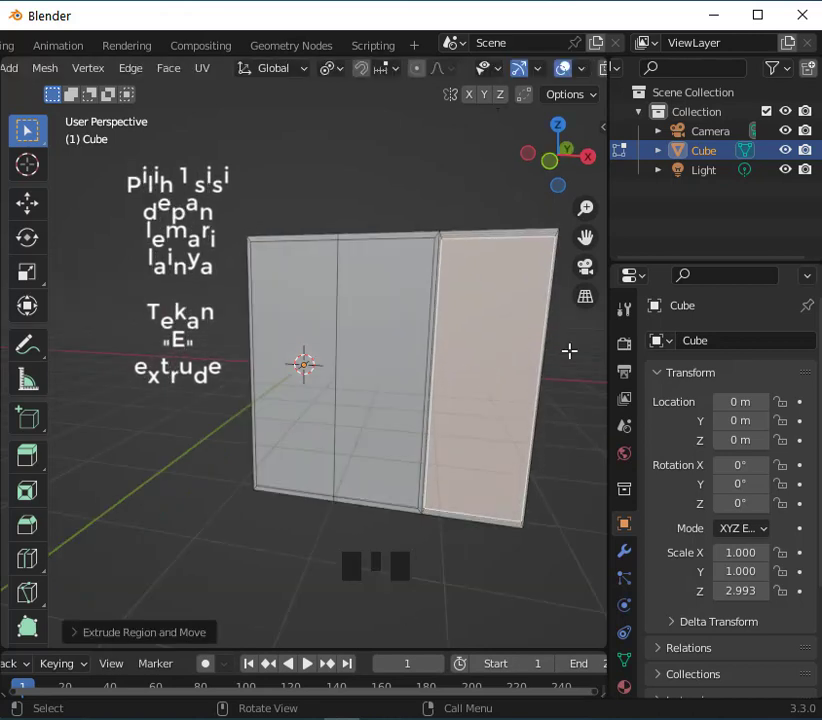
Select all three inset front faces and extrude them about -0.013 m along the Y axis.
middle_drag(569, 349, 3, 343)
click(408, 339)
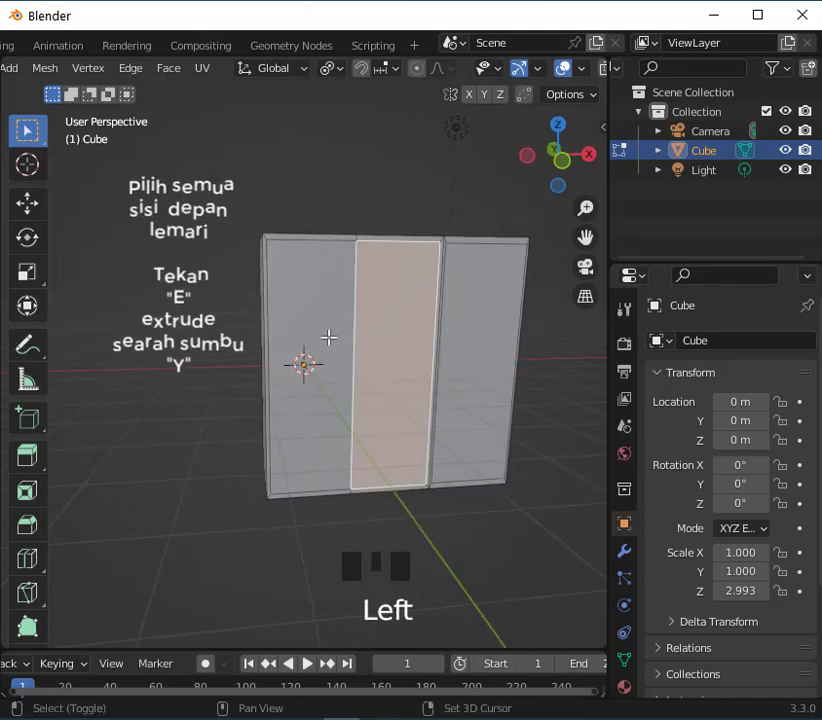
shift+click(328, 336)
shift+click(465, 352)
key(e)
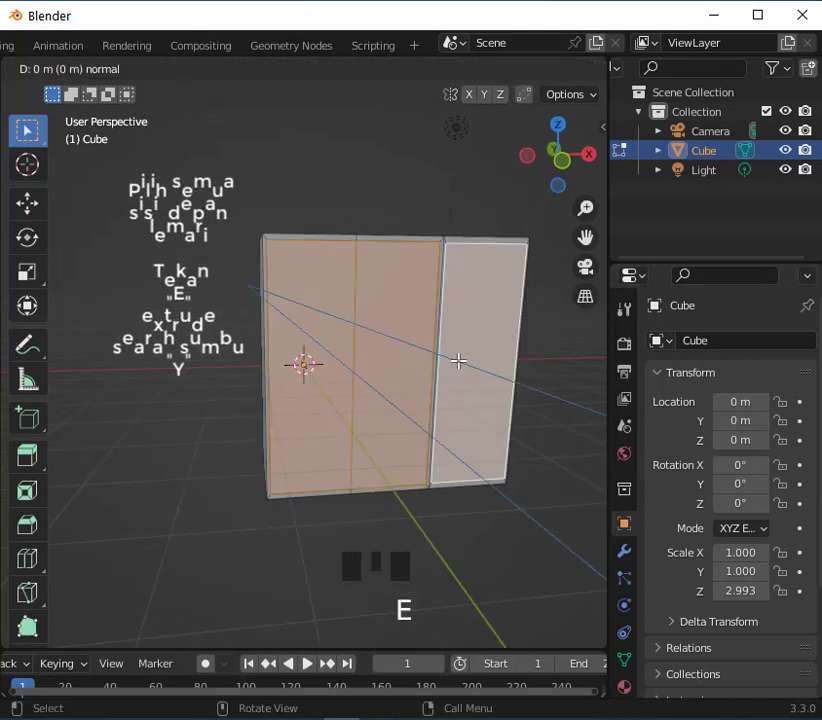
key(y)
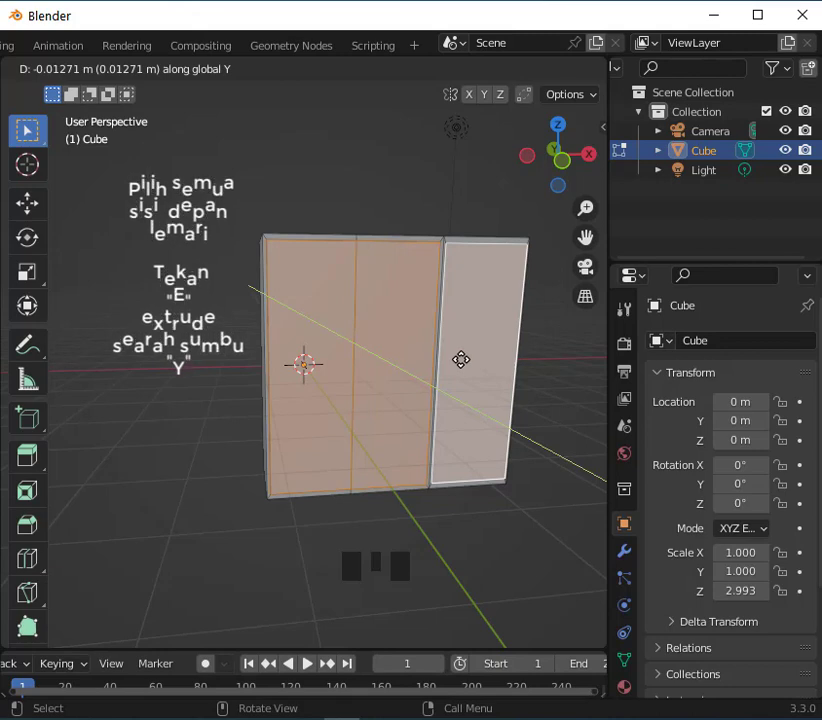
click(461, 359)
Scale the extruded front faces to about 0.95 and check the wardrobe in Object Mode.
key(s)
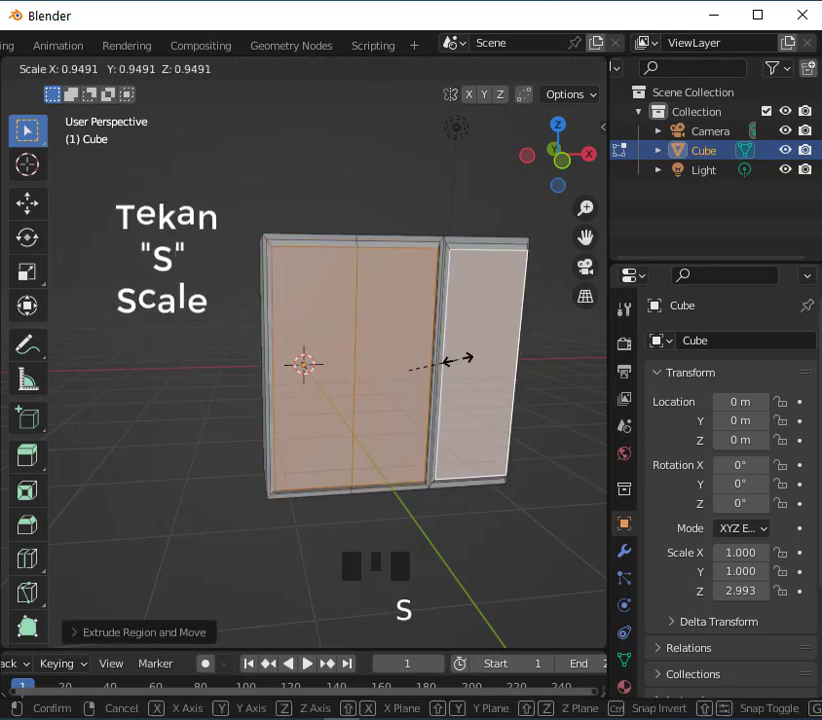
click(457, 358)
middle_drag(457, 358, 365, 371)
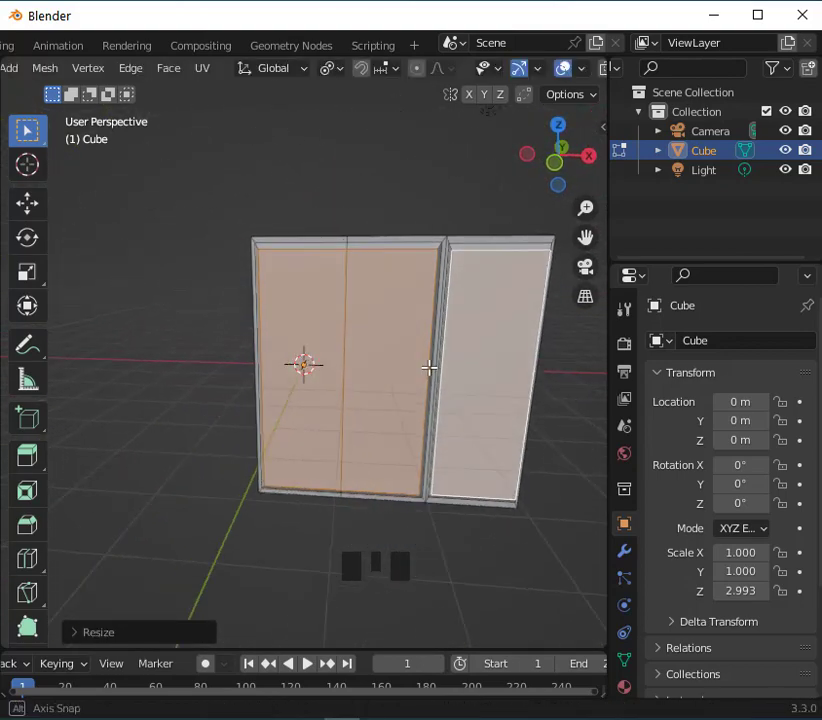
mouse_move(429, 368)
middle_down()
mouse_move(440, 341)
mouse_move(428, 349)
middle_up()
key(Tab)
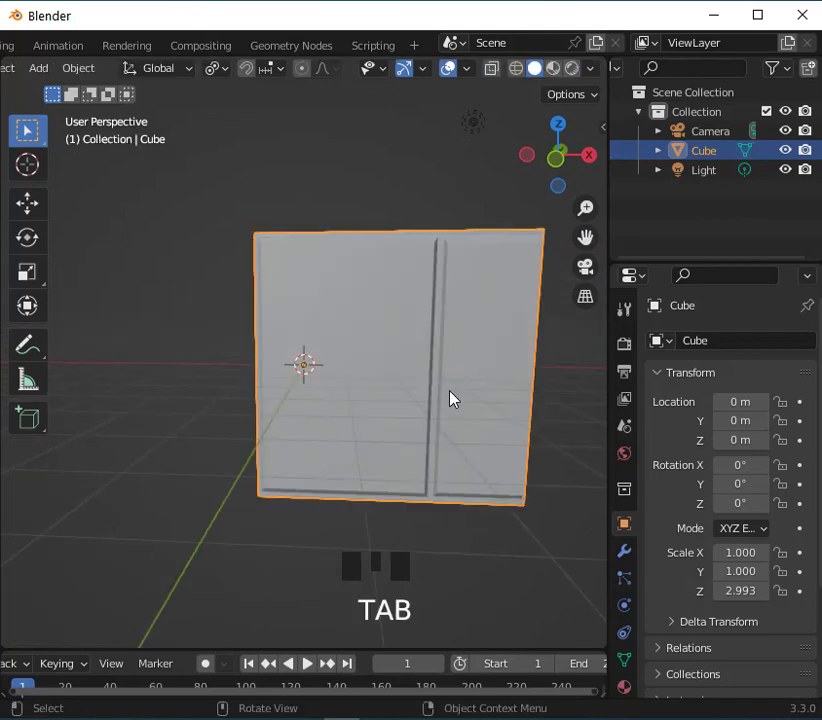
mouse_move(450, 397)
middle_down()
mouse_move(490, 426)
mouse_move(448, 388)
mouse_move(464, 405)
middle_up()
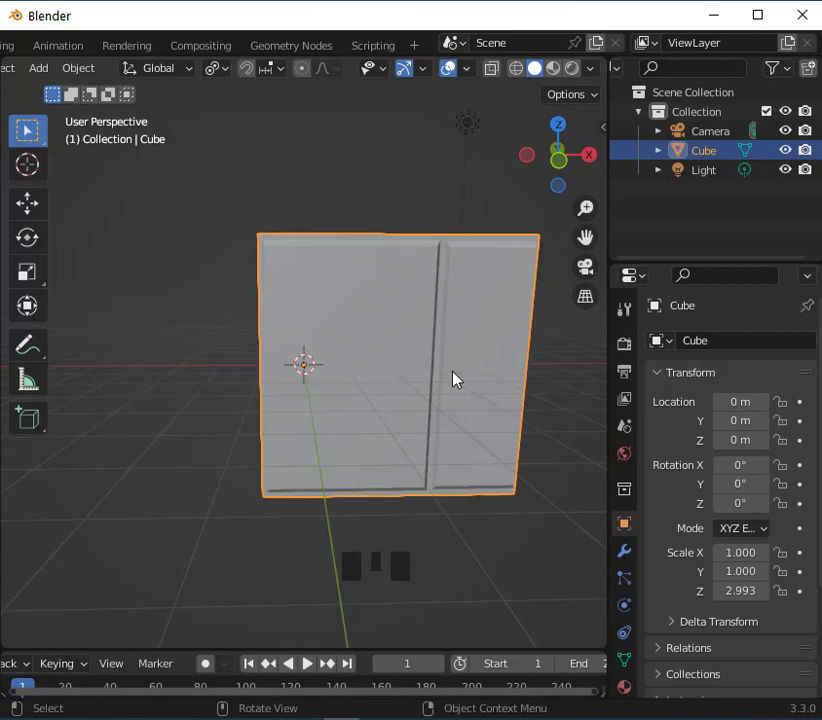
Inset the middle front face and move its left vertical edge about 0.06 m along the X axis.
scroll(455, 385, up, 1)
key(Tab)
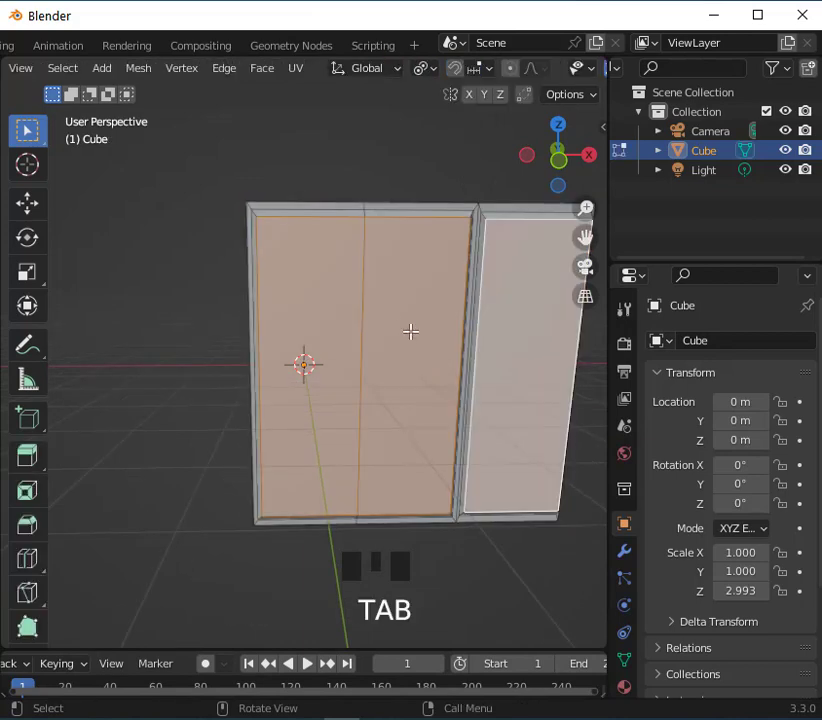
click(401, 322)
key(g)
key(x)
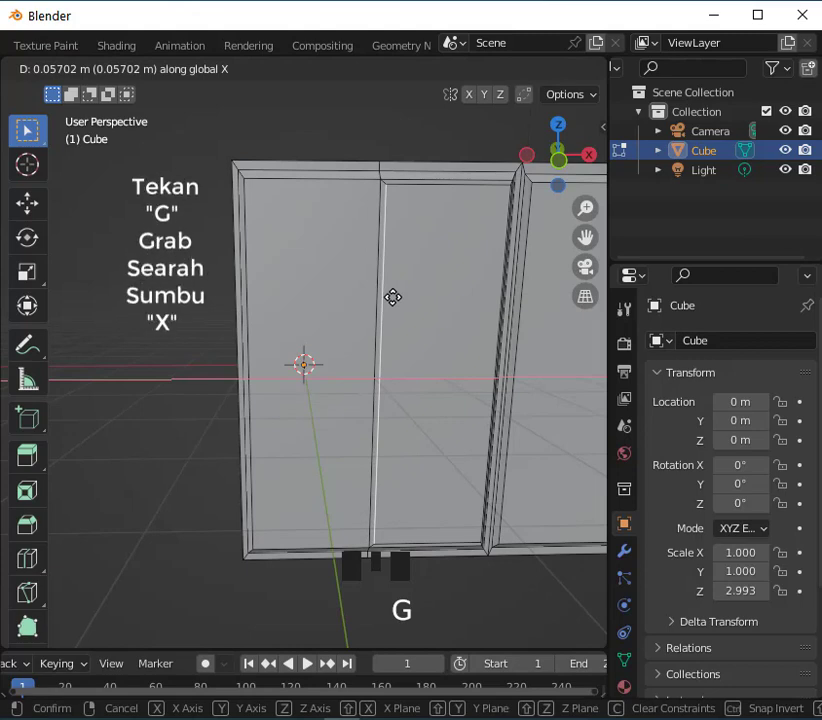
click(386, 294)
Try to shift the left front face's right vertical edge slightly toward negative X.
click(377, 292)
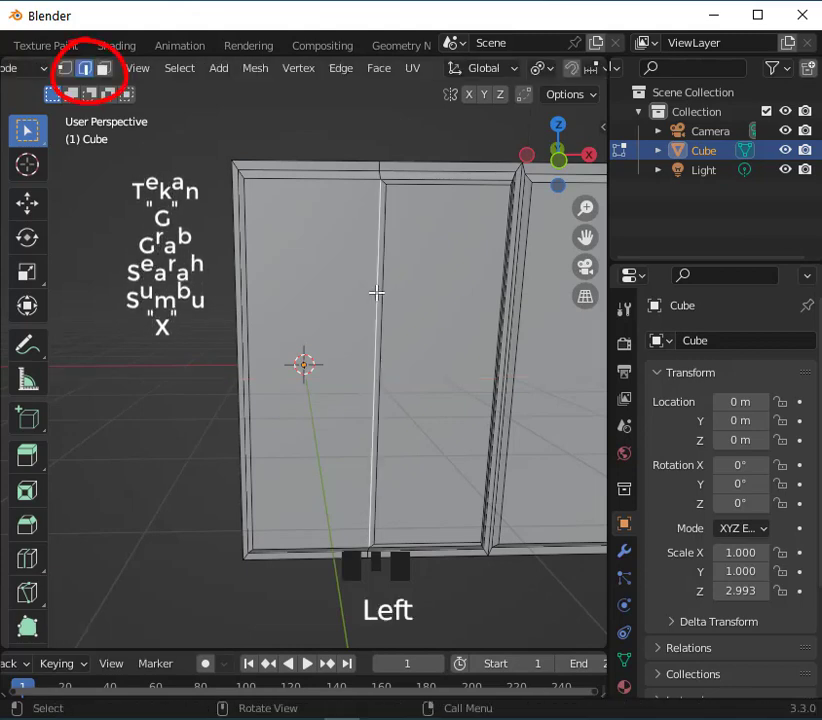
key(g)
key(x)
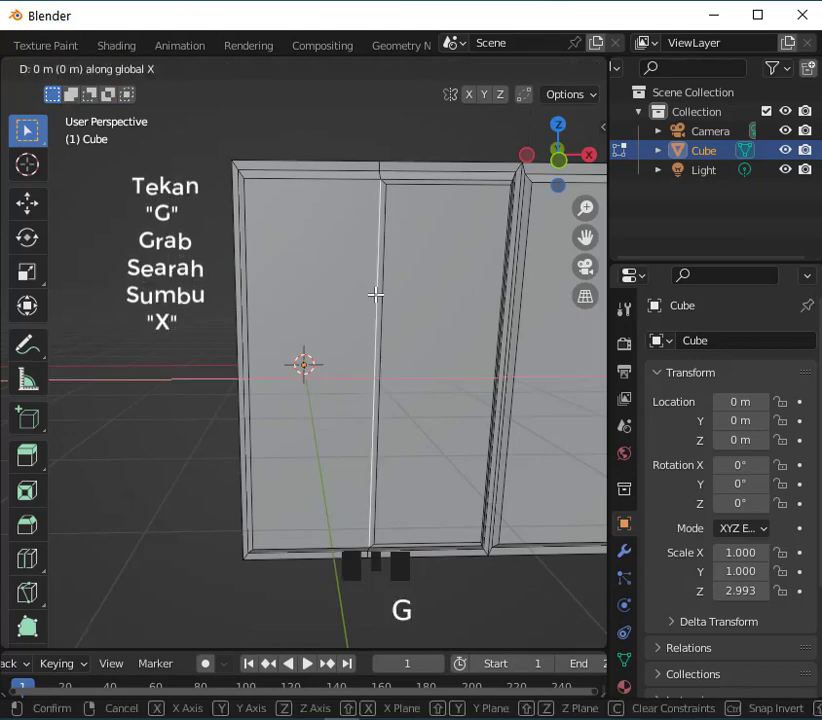
click(370, 294)
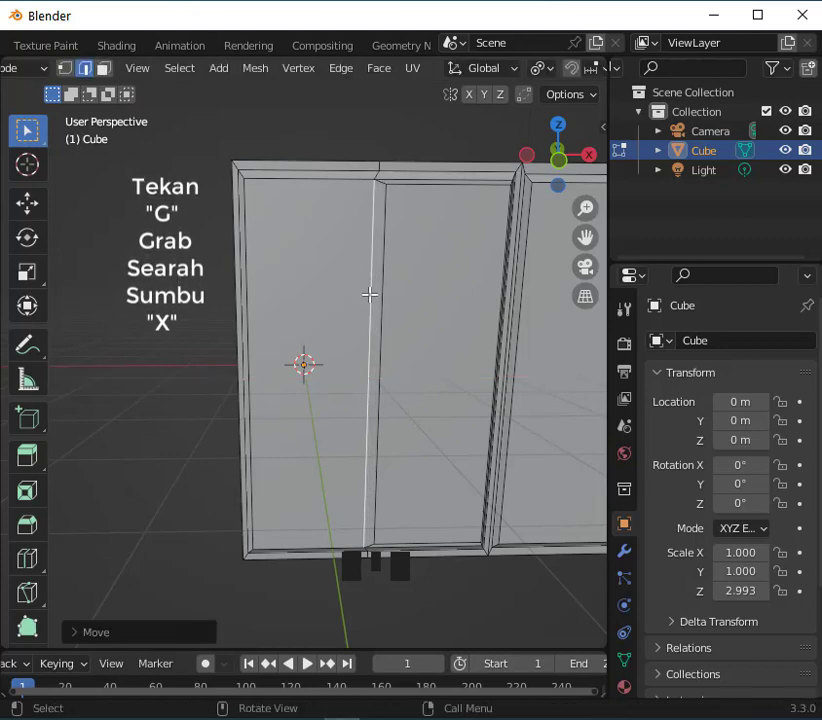
Extrude the left front face in place and scale it to about 0.97.
click(323, 303)
key(e)
key(s)
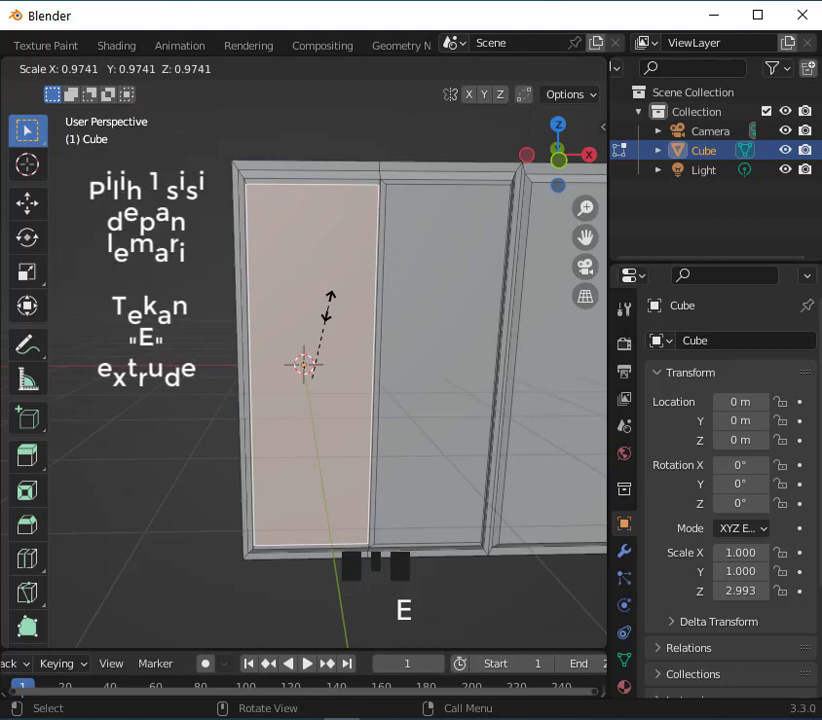
click(330, 300)
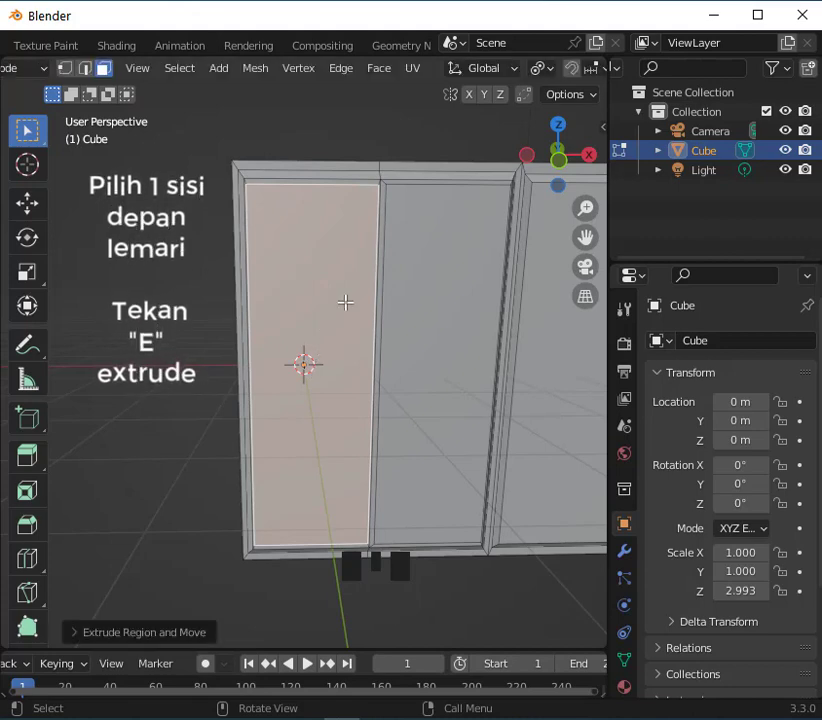
Move the right vertical edge of the inset left front face about -0.06 m along the X axis.
click(85, 68)
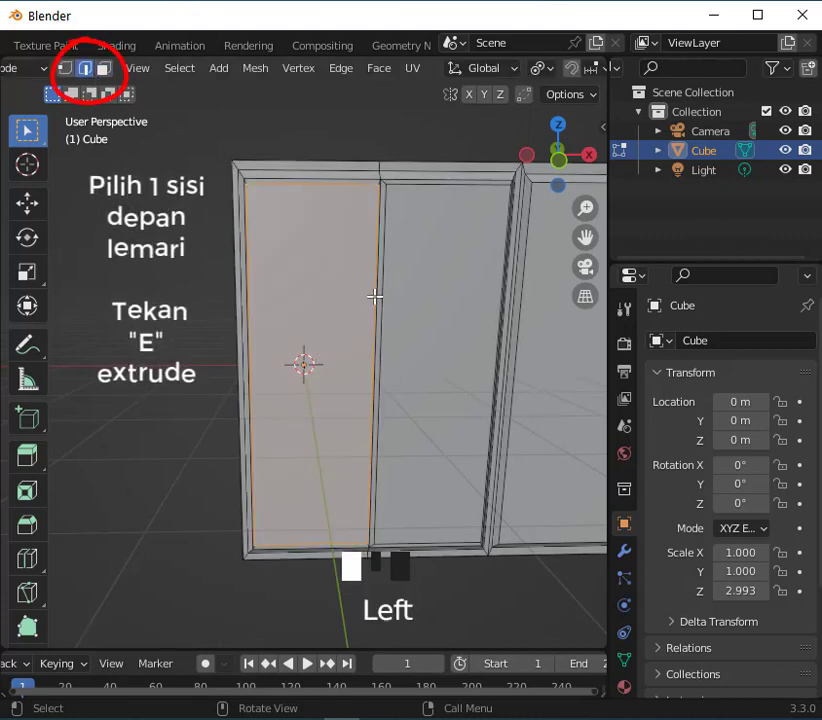
click(382, 305)
key(g)
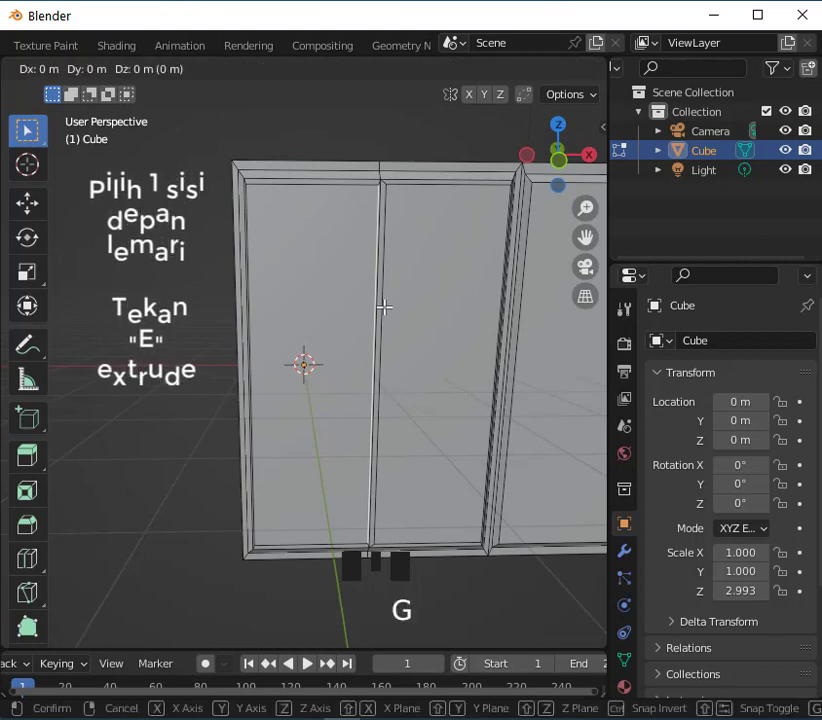
key(x)
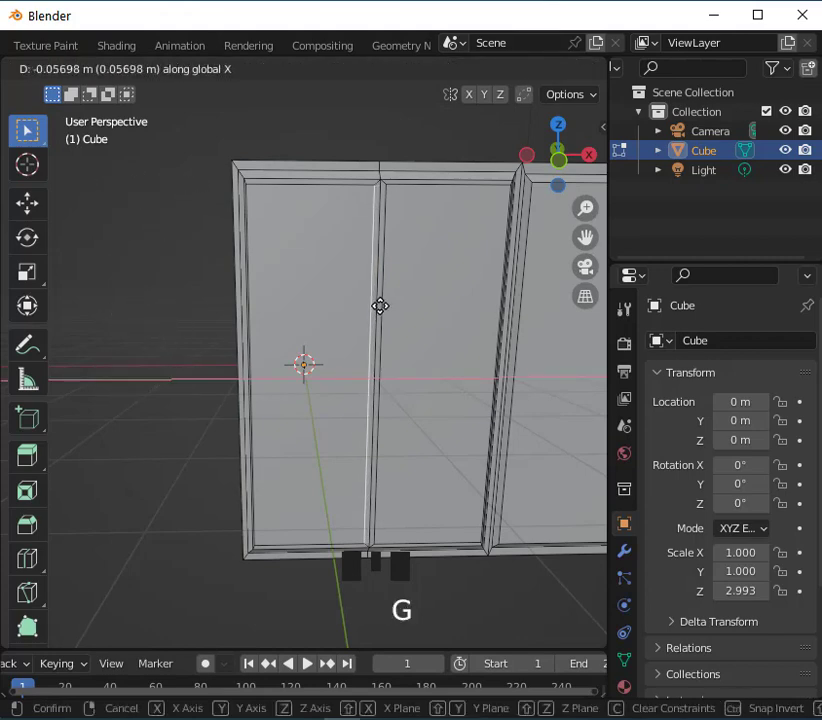
click(386, 308)
key(Tab)
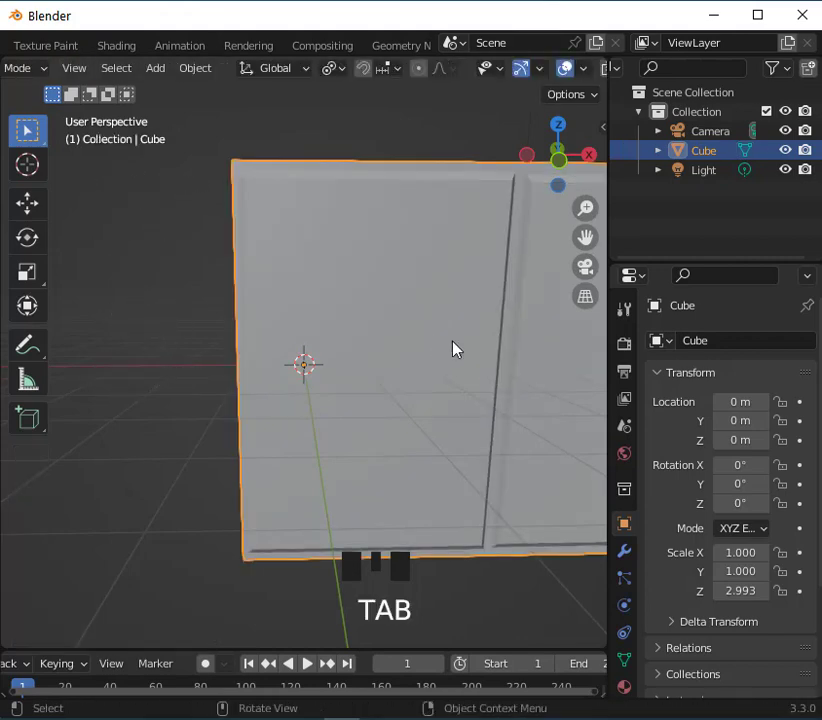
key(Tab)
Select the left and middle door faces and extrude them about 0.05 m along their normals.
middle_drag(446, 339, 484, 334)
click(433, 290)
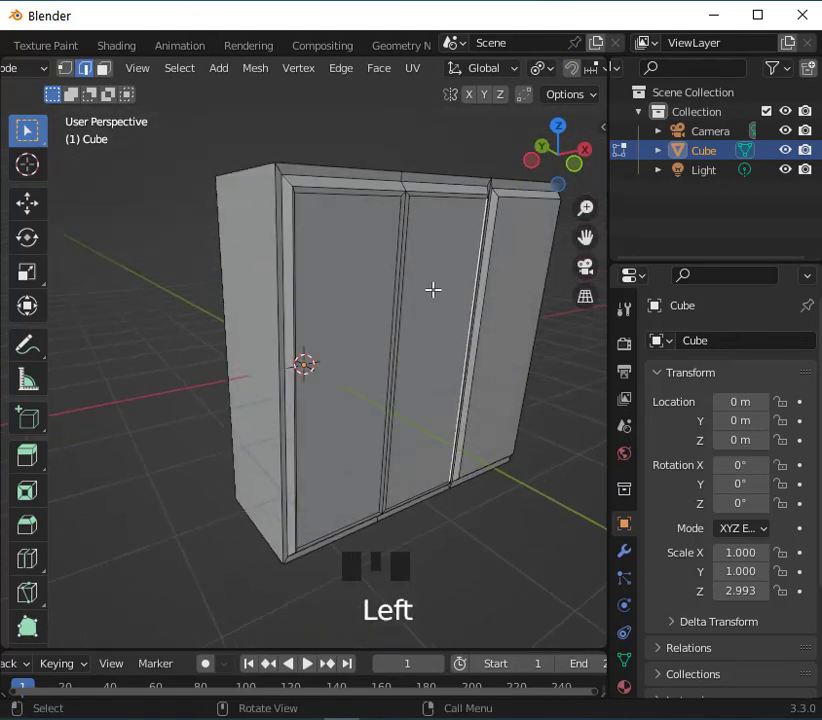
click(104, 70)
click(356, 289)
shift+click(444, 290)
middle_drag(444, 290, 514, 370)
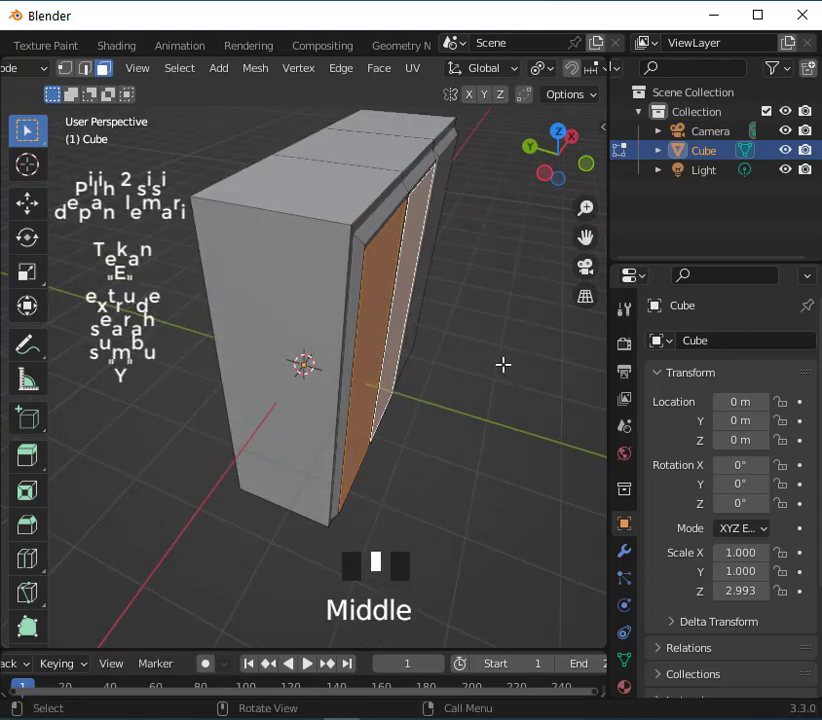
key(e)
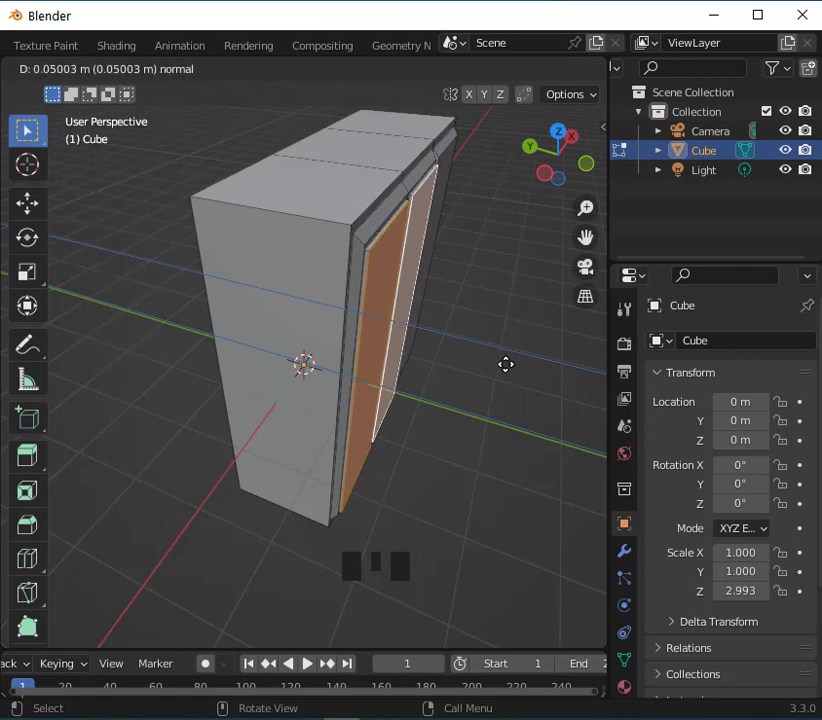
click(505, 363)
middle_drag(505, 363, 435, 349)
key(Tab)
key(Tab)
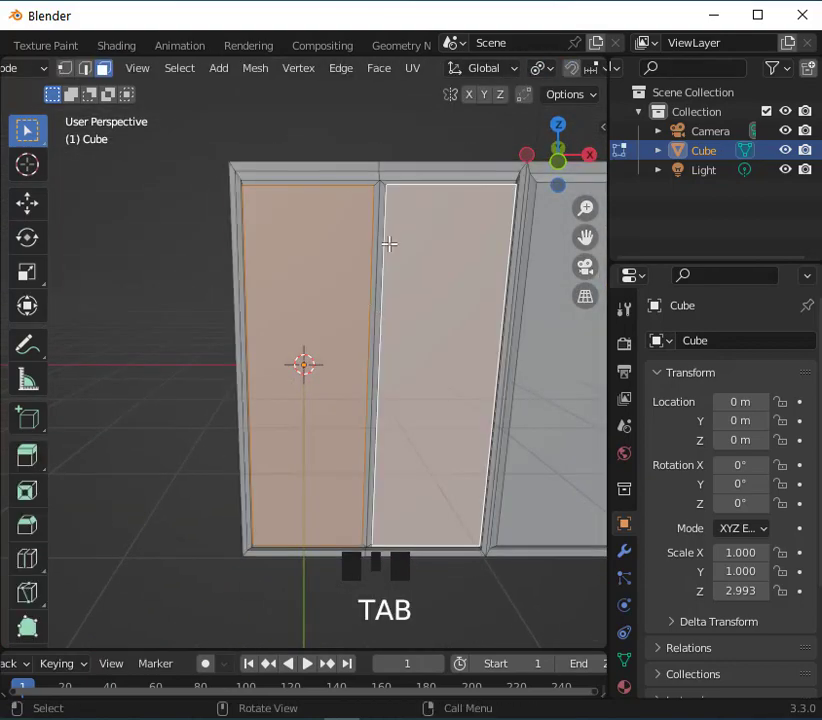
middle_drag(387, 240, 431, 316)
key(Tab)
key(Tab)
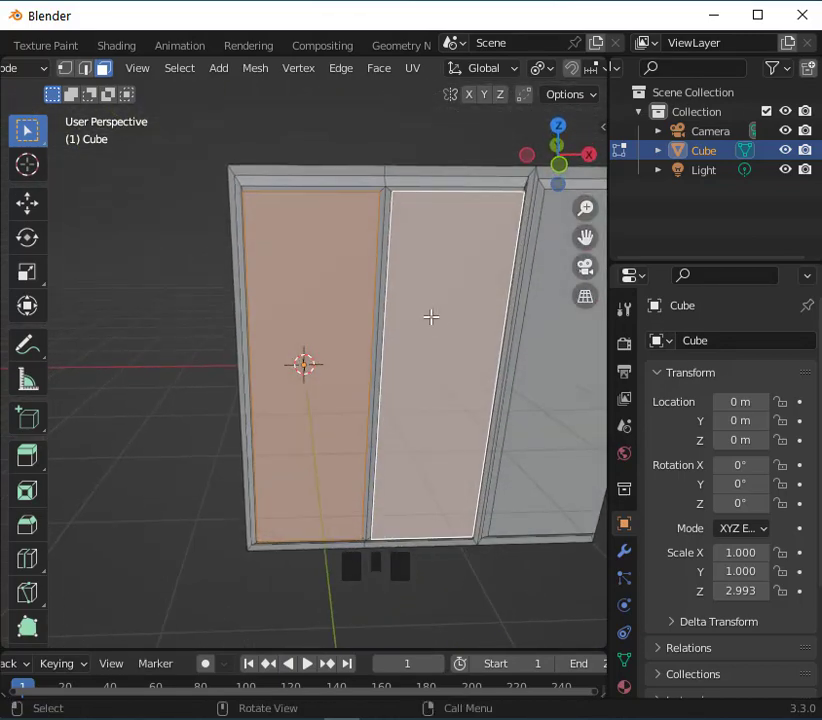
Try to move the middle door face's left vertical edge about 0.13 m along the X axis.
click(90, 69)
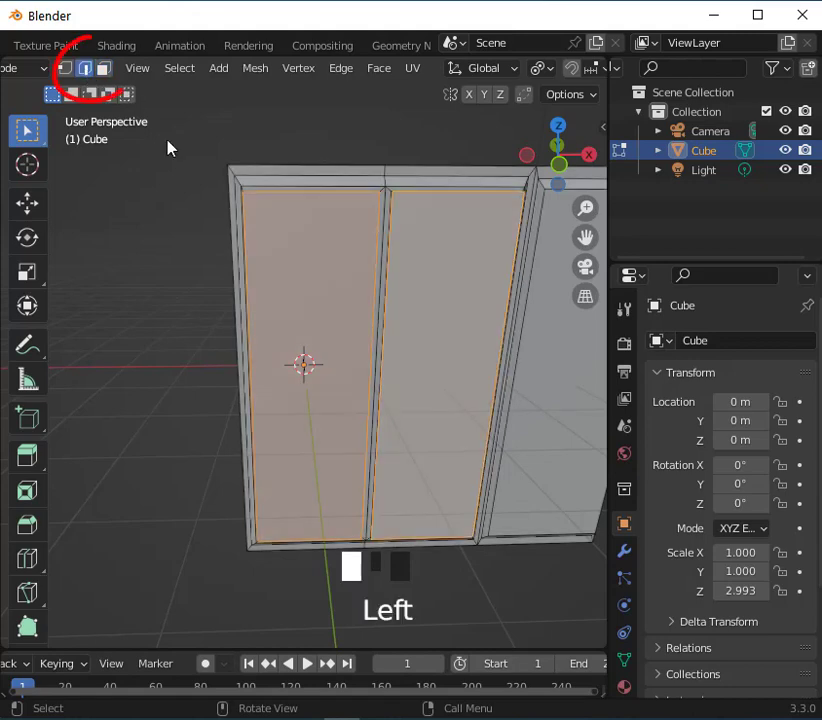
double_click(388, 332)
key(g)
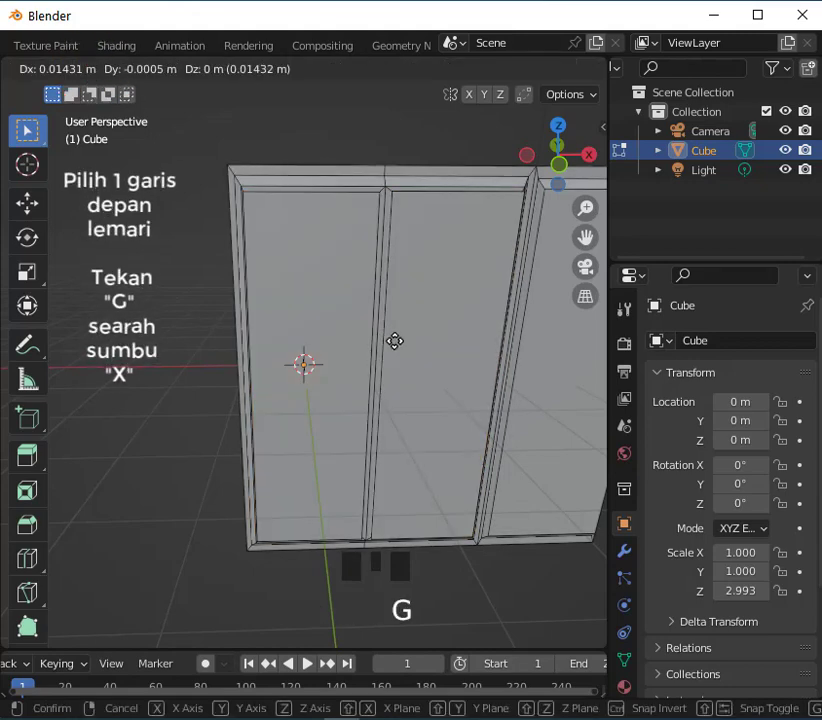
key(x)
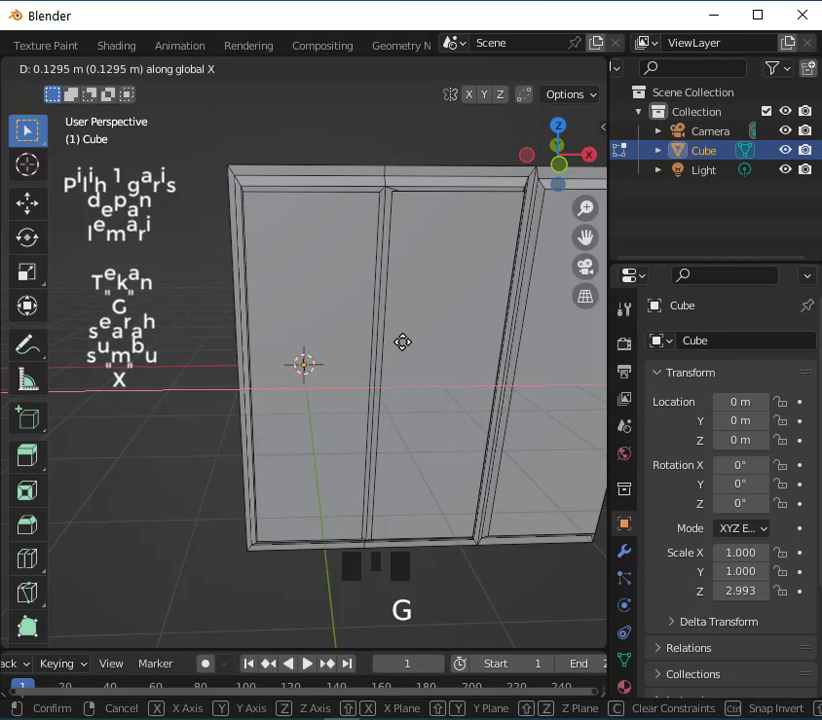
click(402, 342)
key(ctrl+z)
Move the middle door's left vertical edge about 0.07 m along the X axis.
scroll(422, 273, up, 3)
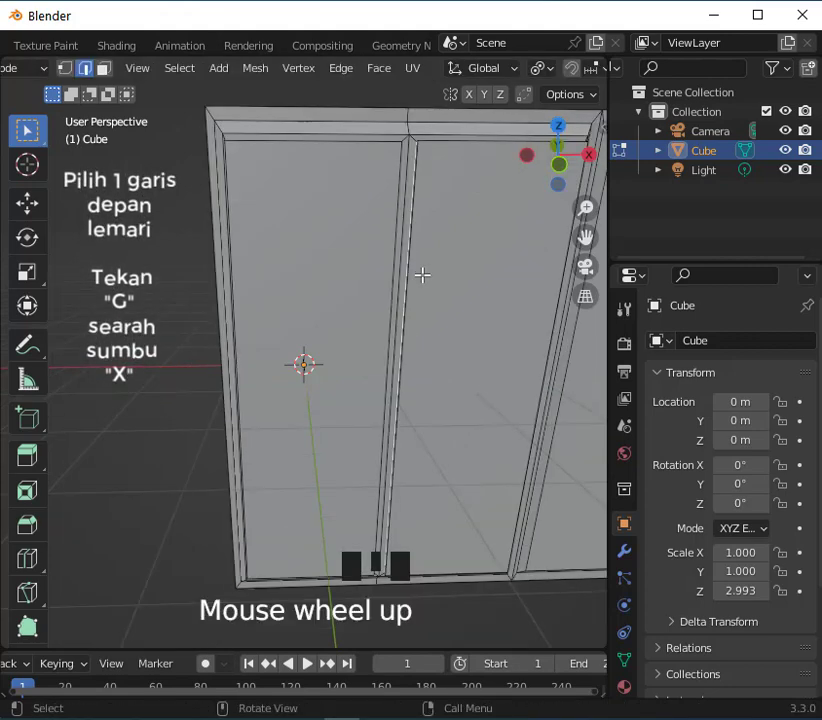
shift+click(472, 297)
scroll(483, 307, down, 3)
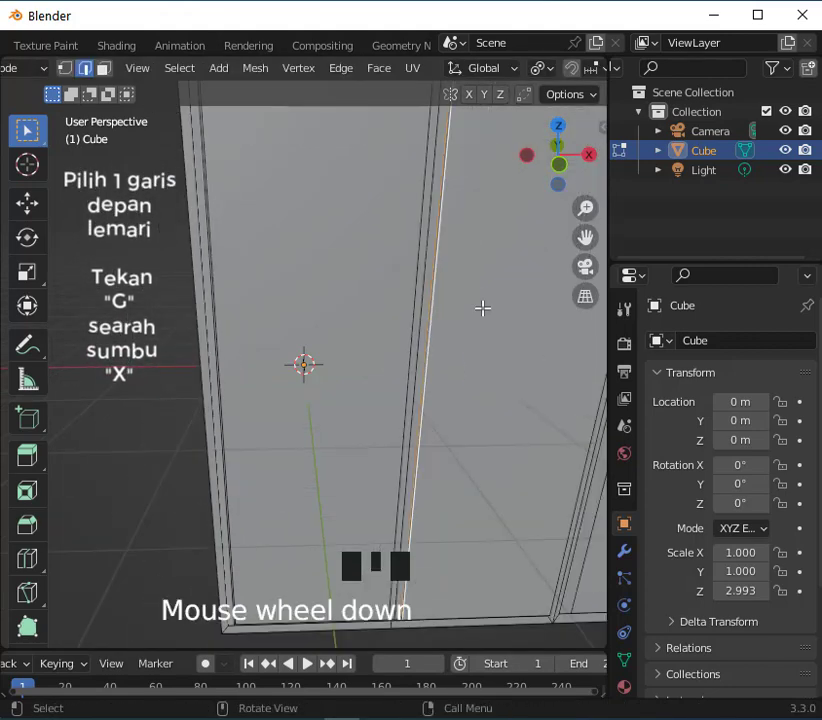
click(433, 286)
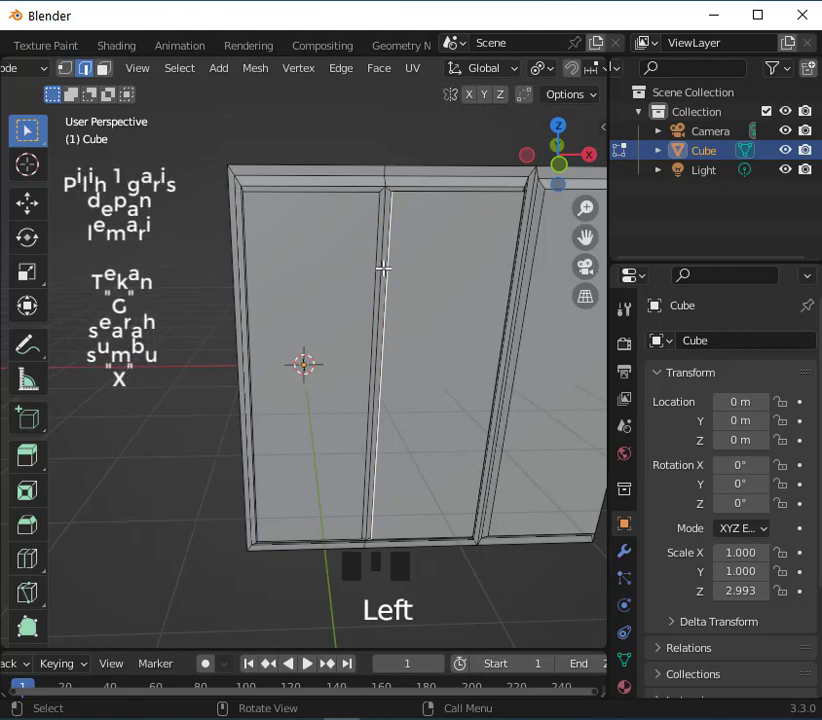
shift+click(388, 279)
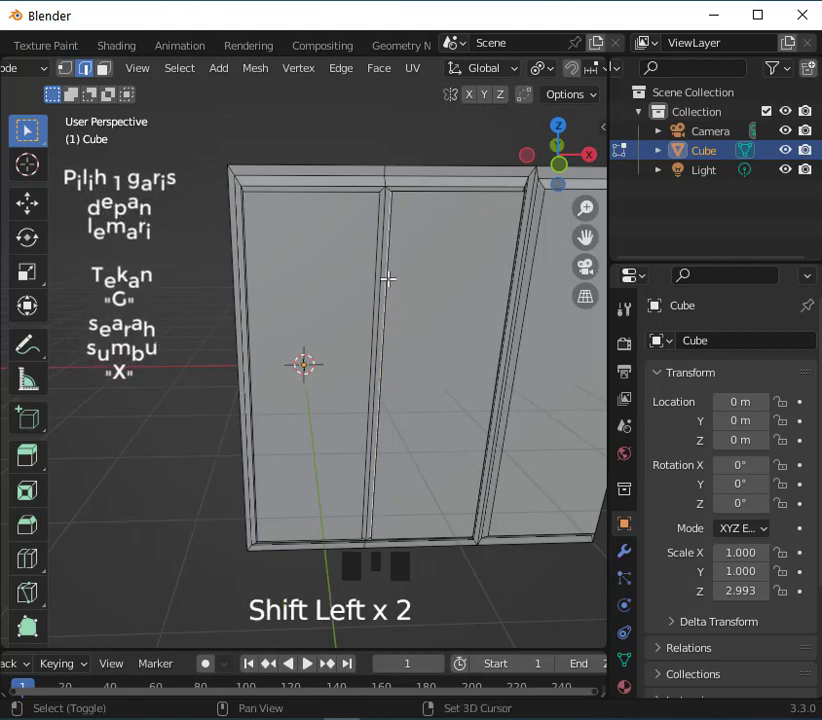
key(g)
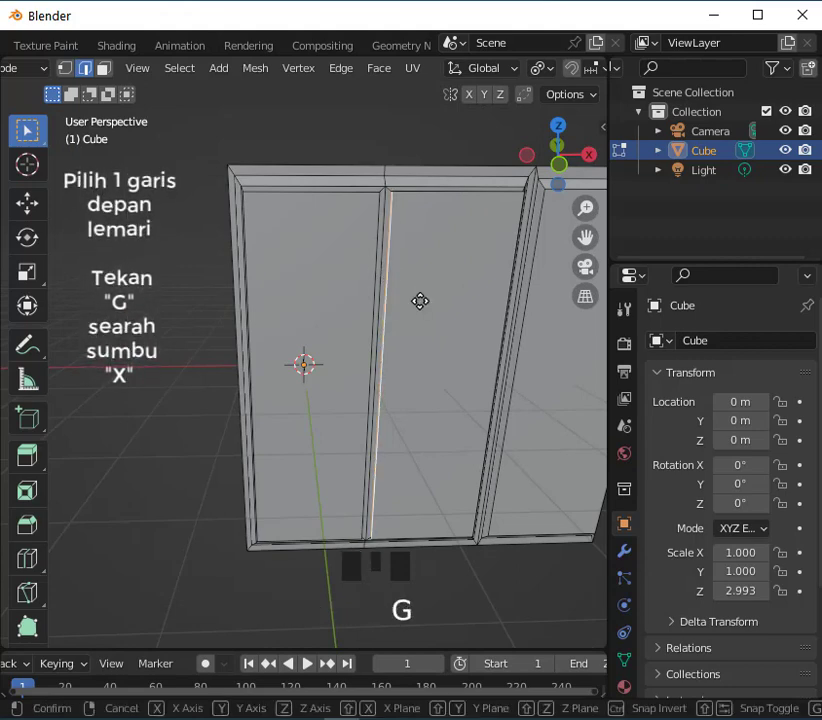
key(x)
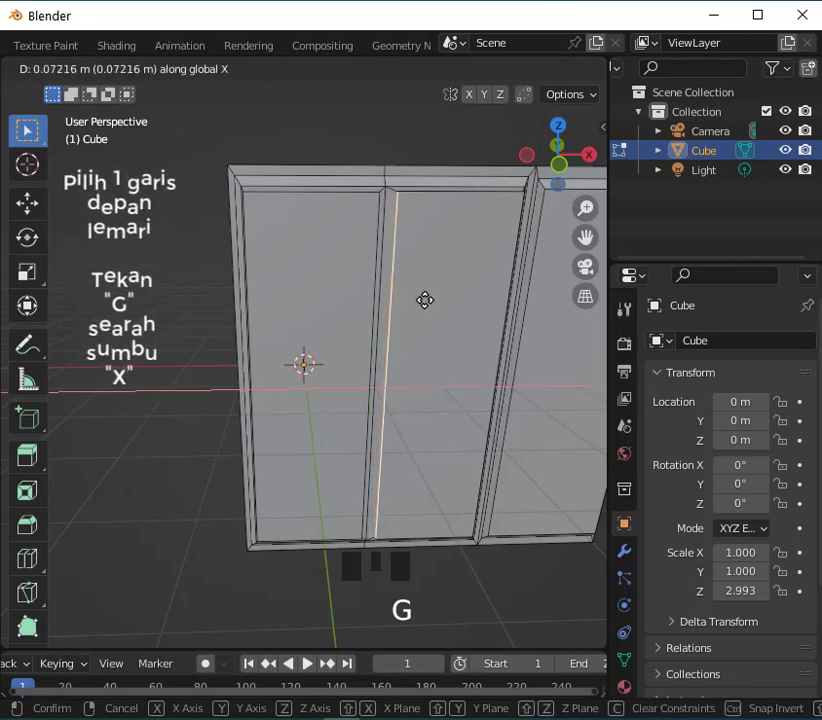
click(425, 300)
Shift the left door's right vertical edge along the X axis.
click(376, 285)
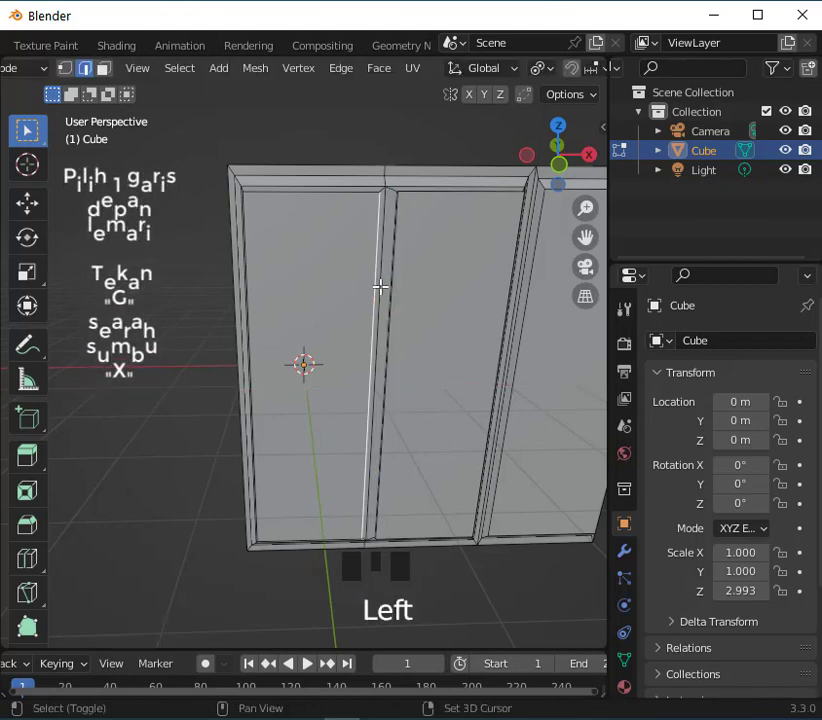
shift+click(380, 306)
key(g)
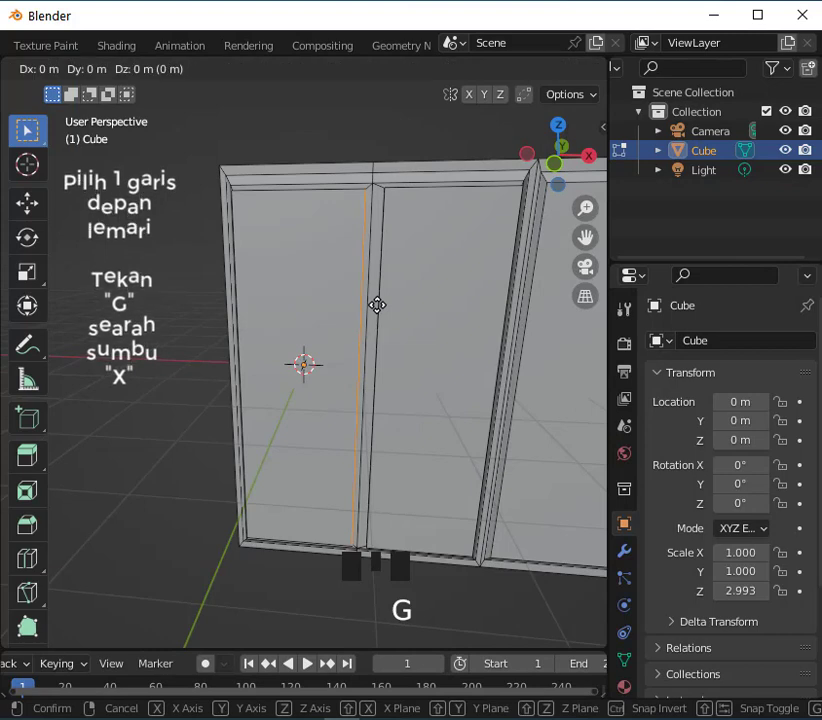
key(x)
click(385, 310)
Move the recessed vertical edge between the left and middle doors about -0.07 m along the X axis.
mouse_move(390, 315)
middle_down()
mouse_move(413, 321)
mouse_move(395, 296)
middle_up()
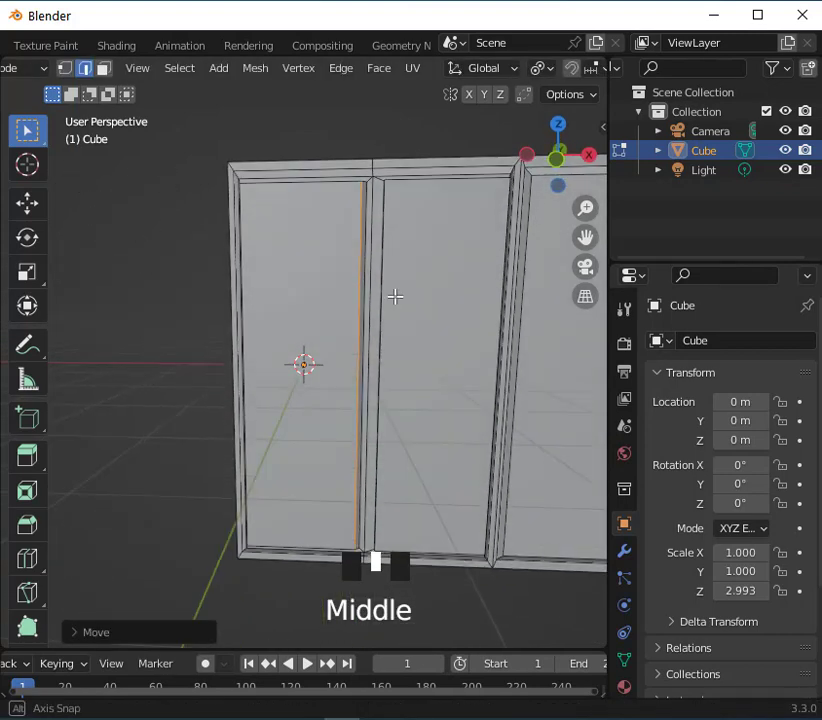
click(367, 365)
key(g)
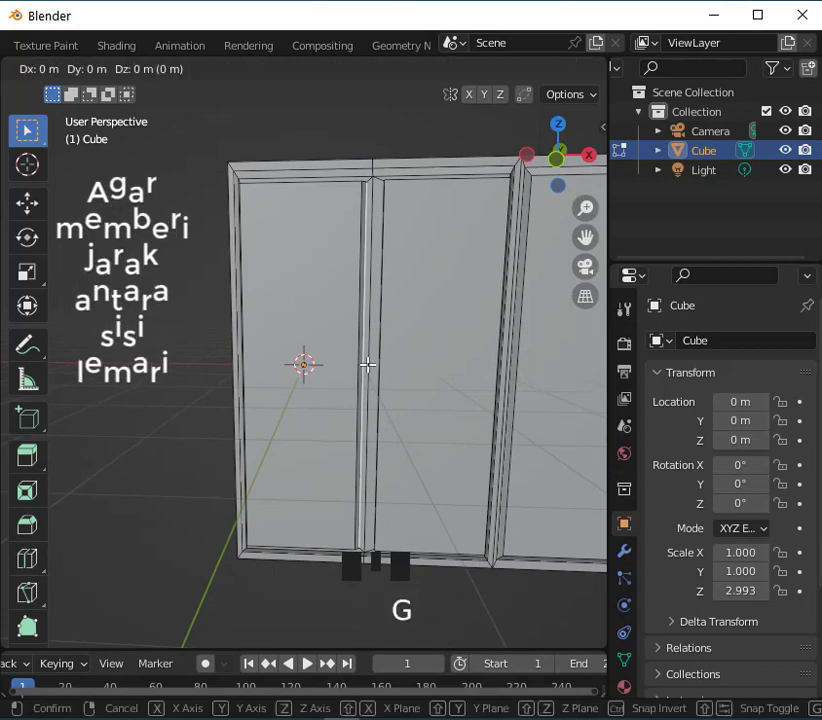
key(x)
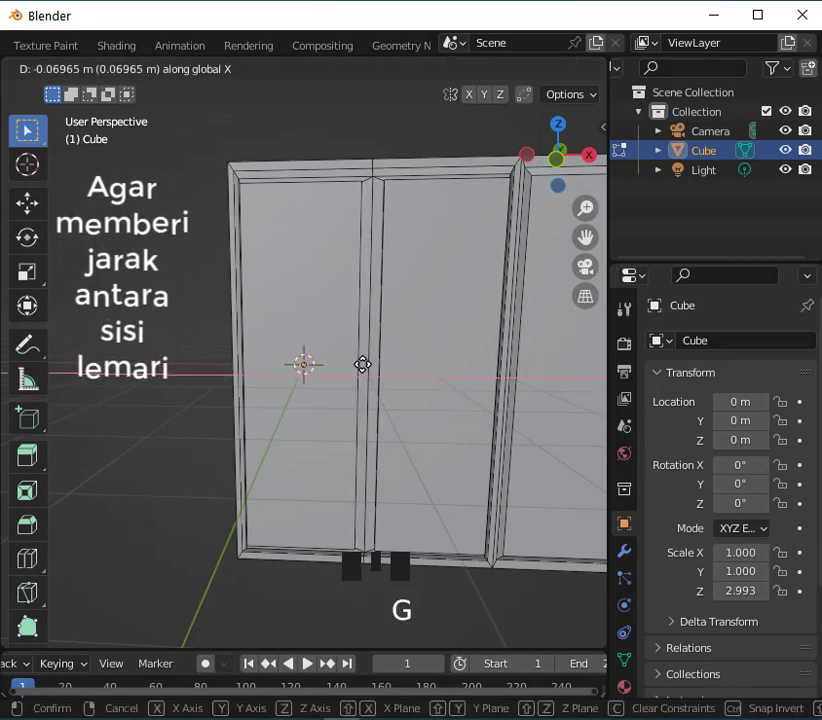
click(362, 365)
Select the left and middle door faces and nudge them about -0.003 m along the Y axis.
key(Tab)
middle_drag(389, 383, 415, 443)
mouse_move(405, 352)
middle_down()
mouse_move(418, 306)
mouse_move(396, 334)
middle_up()
click(397, 315)
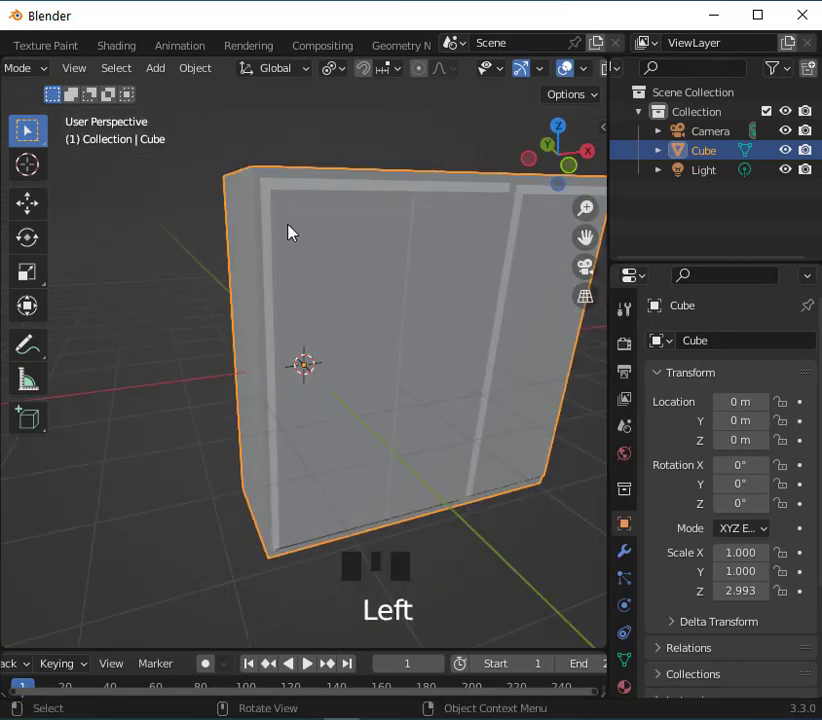
key(Tab)
click(104, 68)
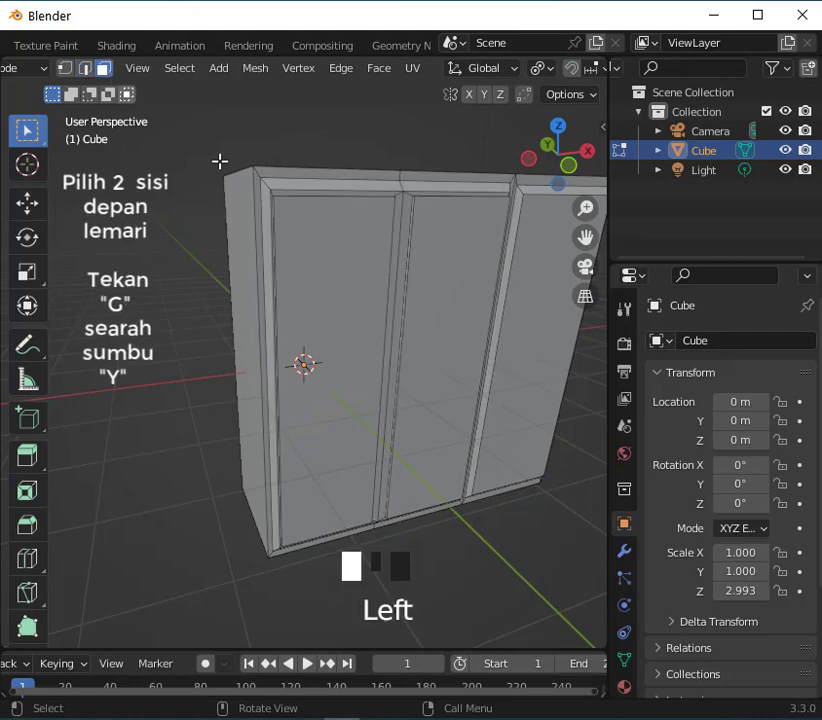
shift+click(459, 316)
middle_drag(459, 316, 536, 417)
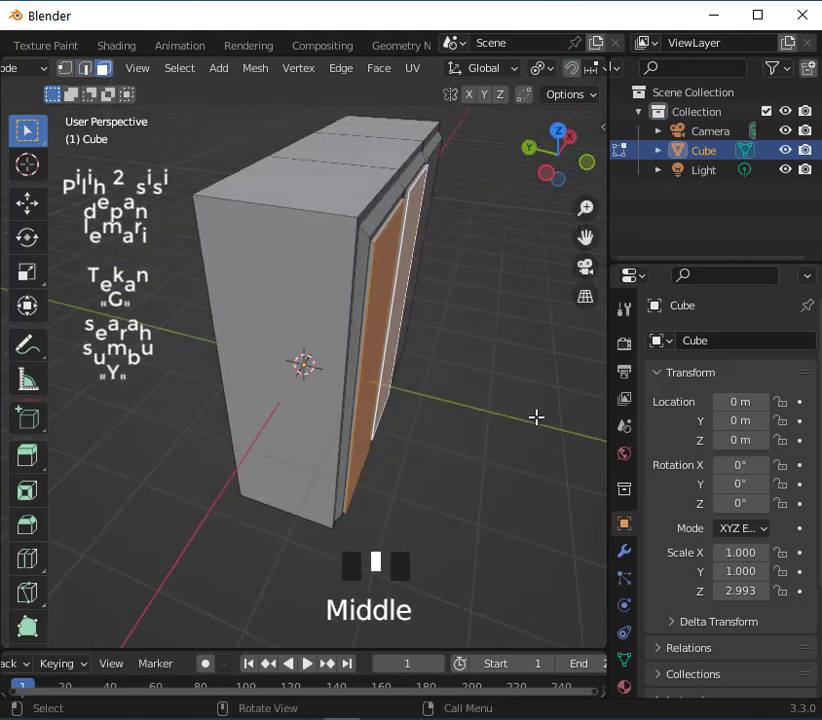
key(g)
key(y)
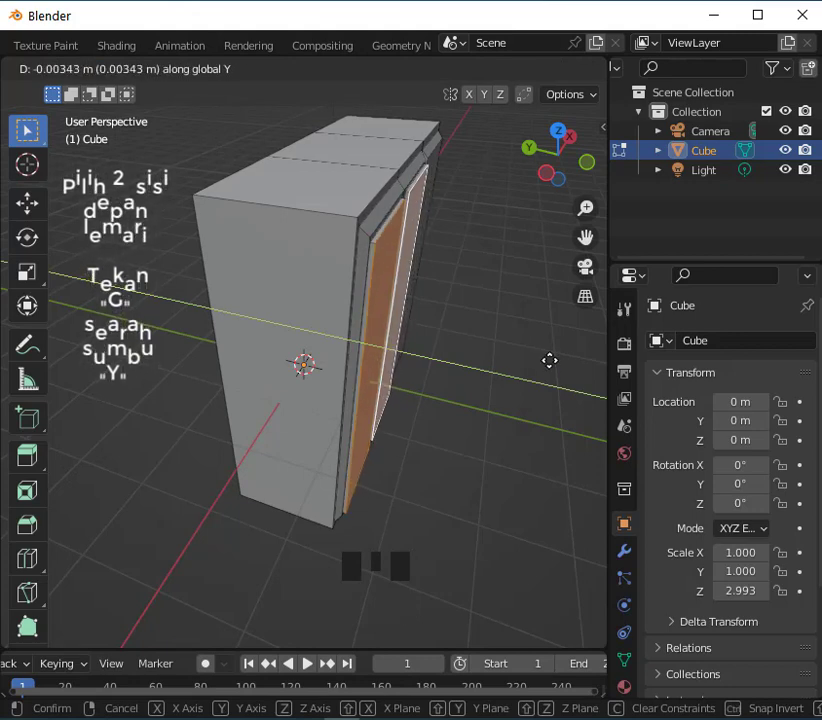
click(549, 361)
Move the left and middle door faces about -0.08 m along the Y axis and return to object mode.
middle_drag(549, 361, 339, 281)
key(Tab)
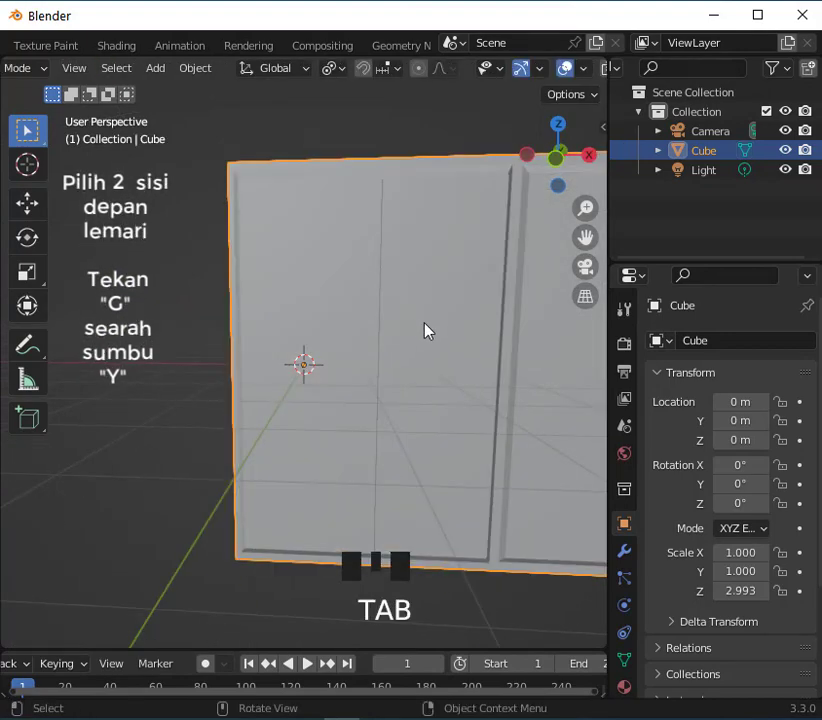
middle_drag(436, 363, 403, 380)
key(Tab)
key(g)
key(y)
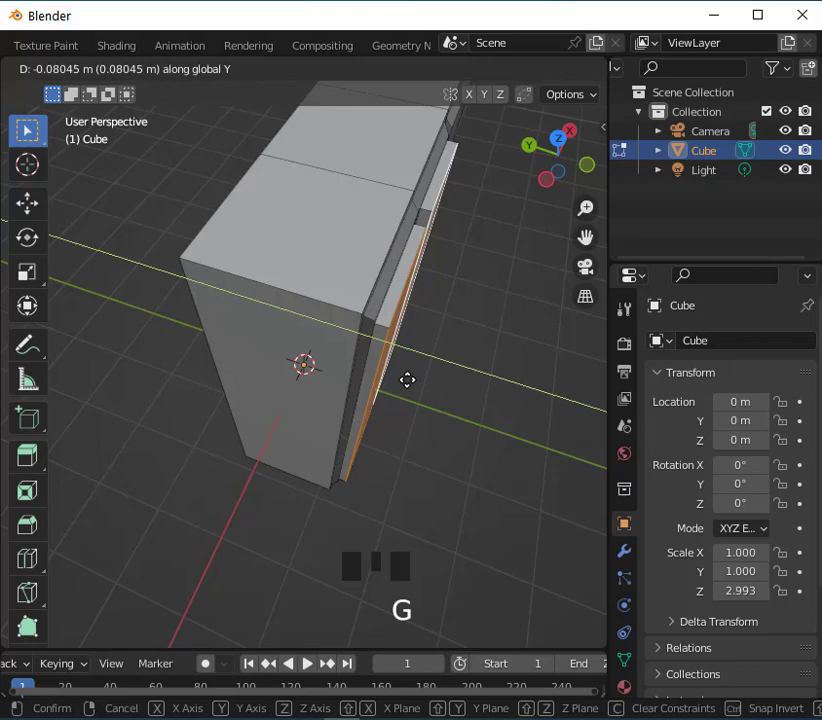
click(406, 378)
middle_drag(282, 305, 499, 372)
key(Tab)
Extrude the right door face in place and try scaling it to about 0.87.
scroll(499, 372, down, 3)
scroll(477, 361, up, 1)
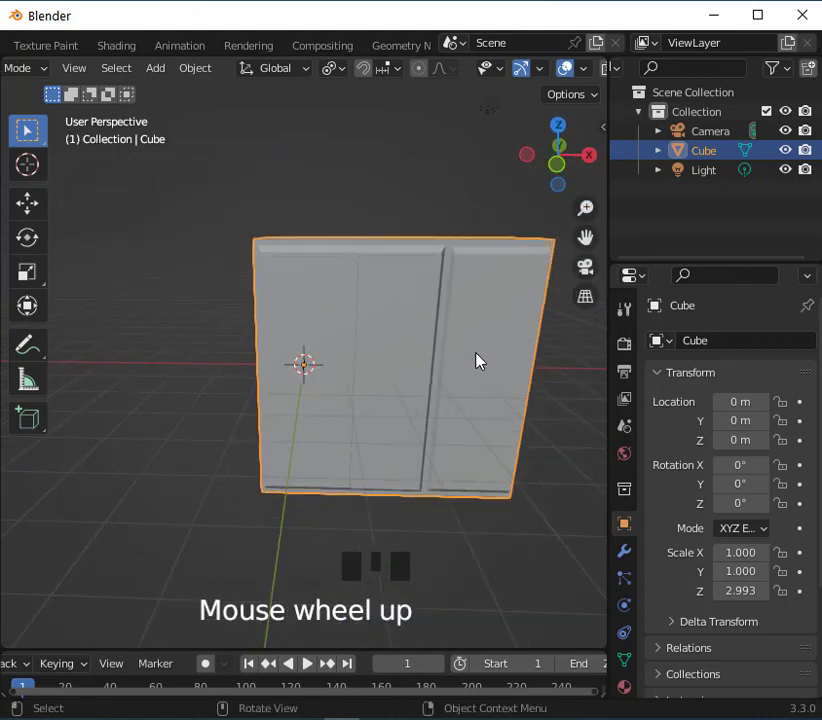
click(477, 360)
key(Tab)
click(499, 349)
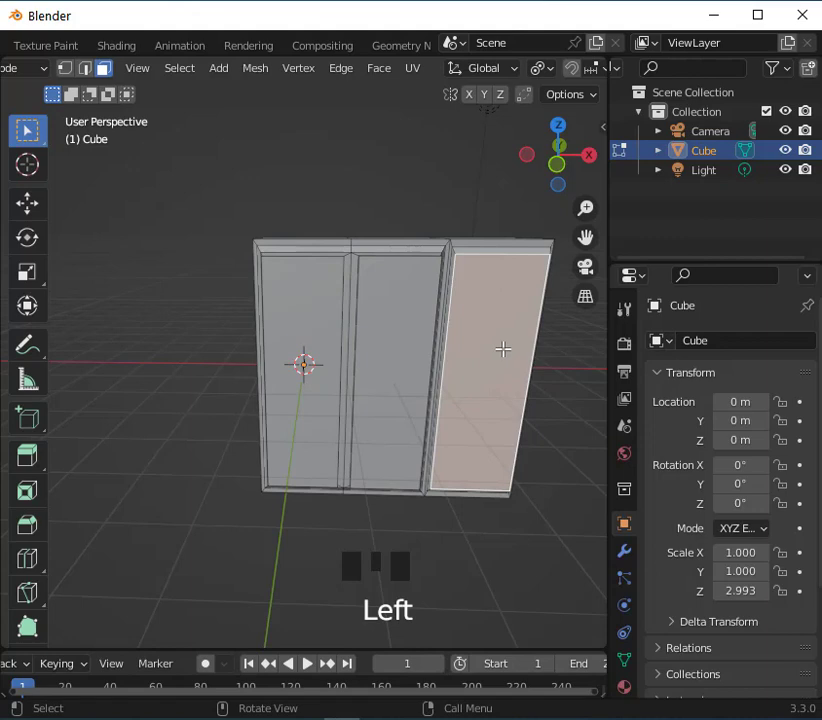
key(s)
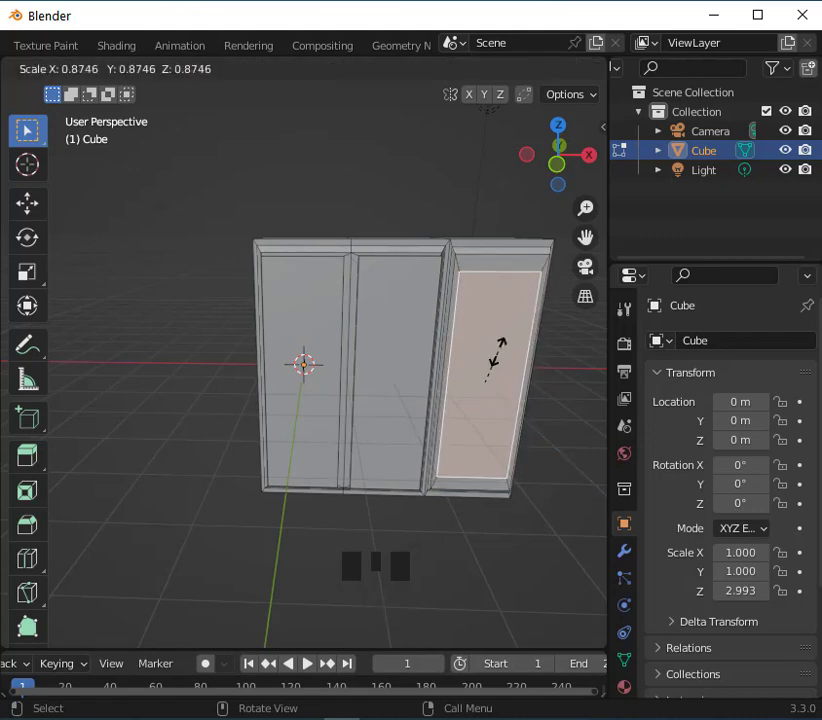
click(497, 352)
Move the extruded right door face about -0.08 m along the Y axis.
middle_drag(483, 362, 604, 397)
key(g)
key(y)
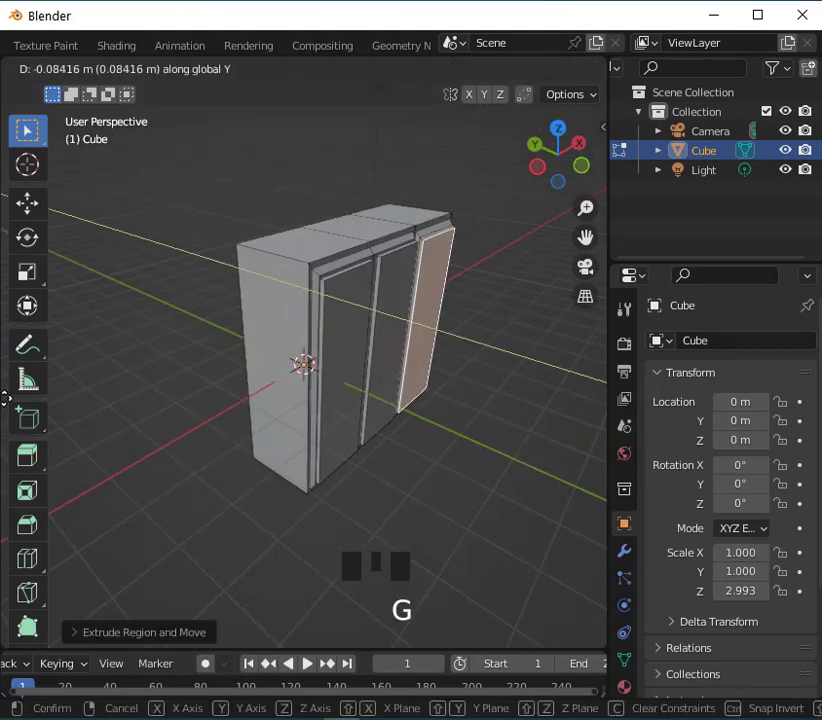
click(7, 404)
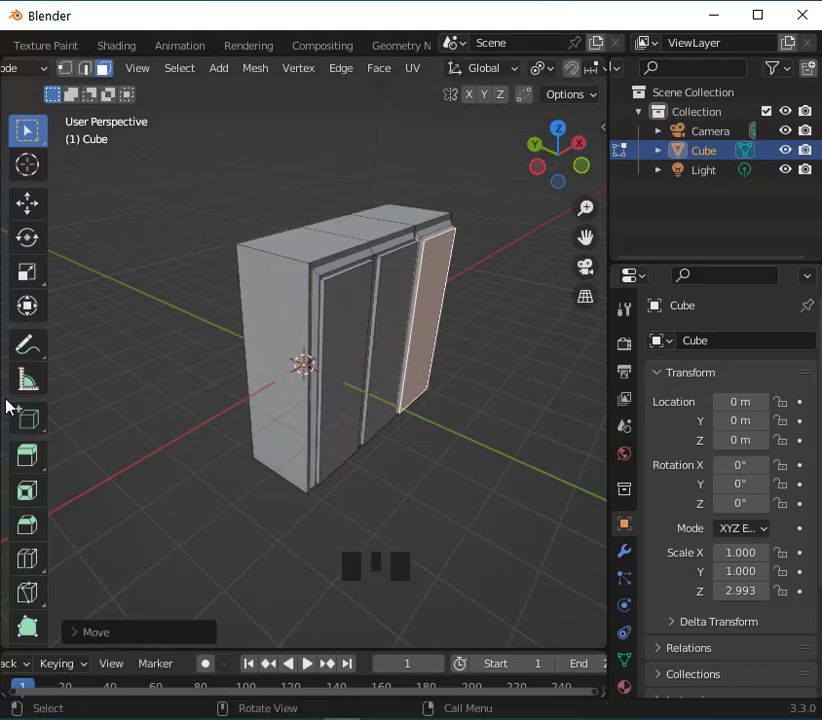
Move the left and middle door faces slightly further outward along the Y axis and return to object mode.
key(Tab)
middle_drag(411, 393, 395, 339)
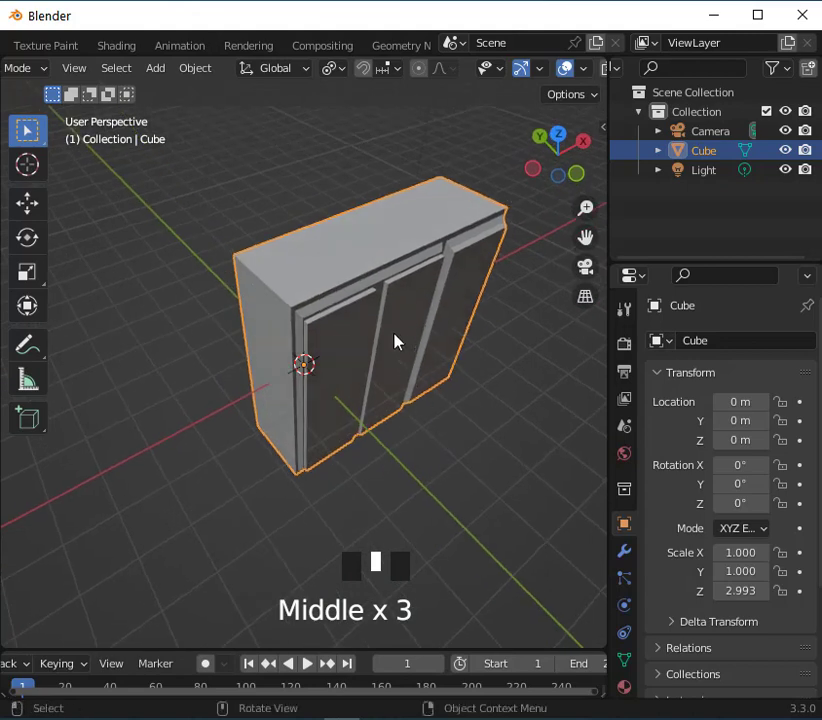
click(345, 354)
shift+click(361, 356)
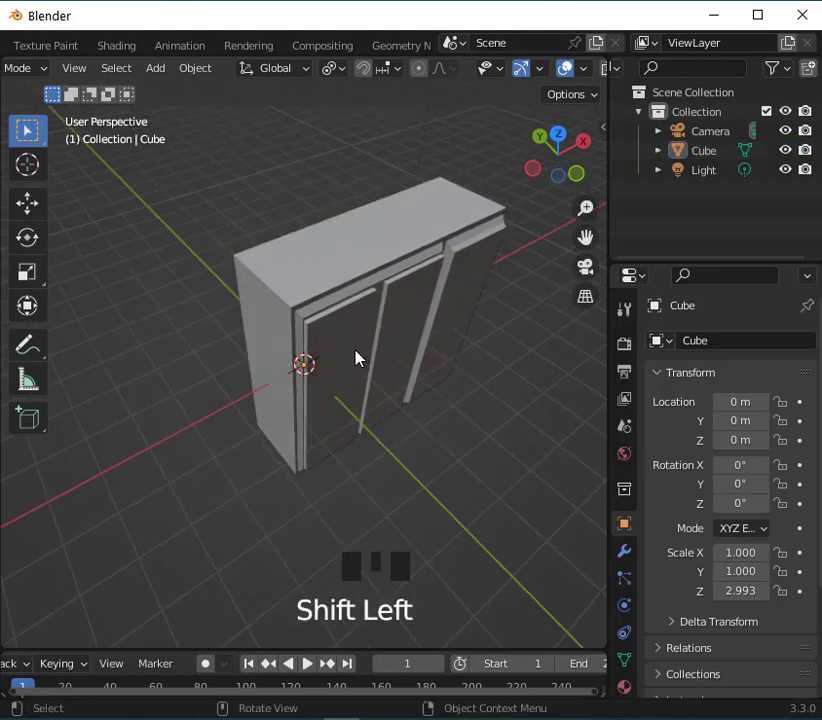
key(Tab)
click(352, 350)
shift+click(416, 345)
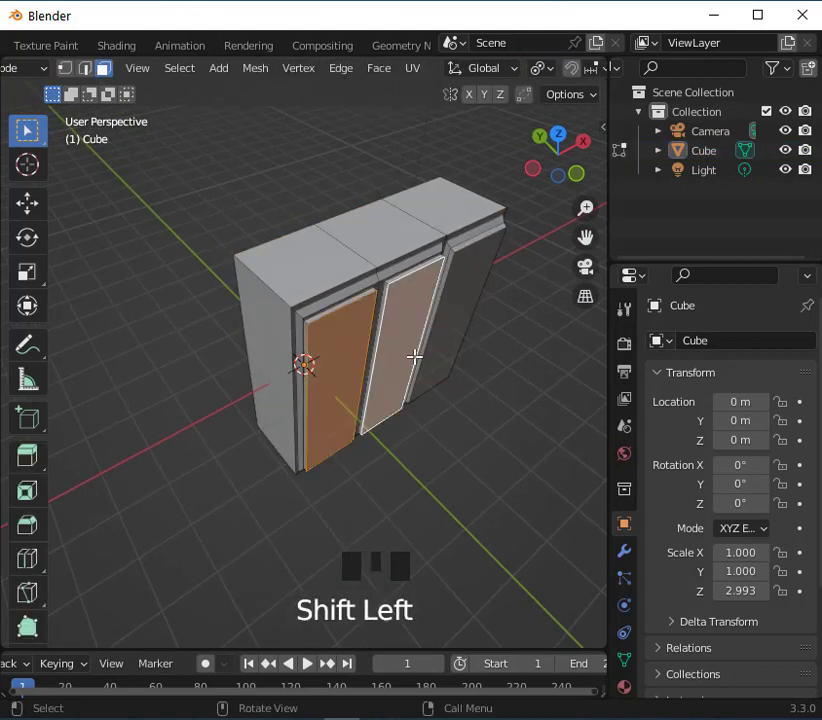
key(g)
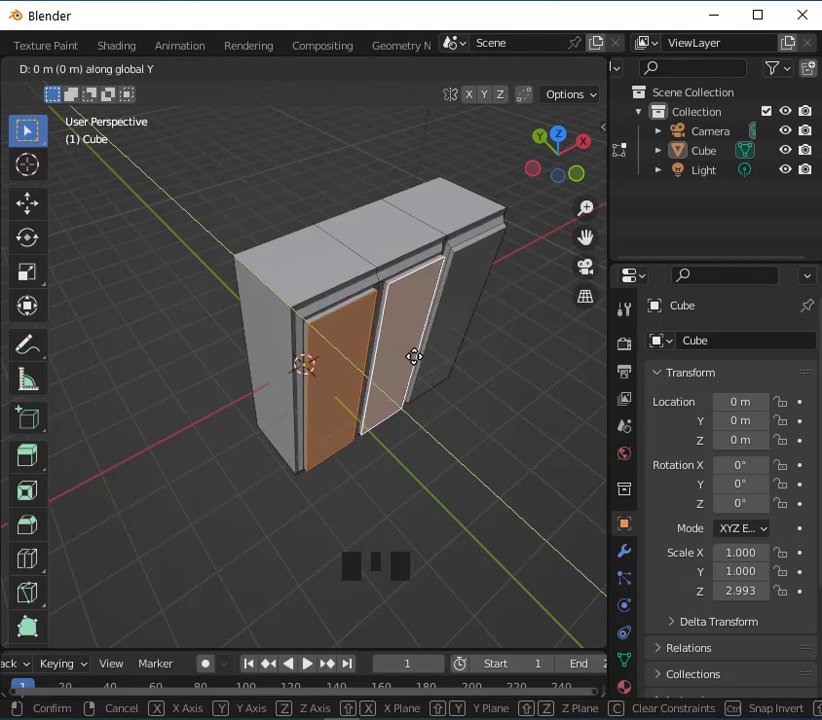
click(416, 358)
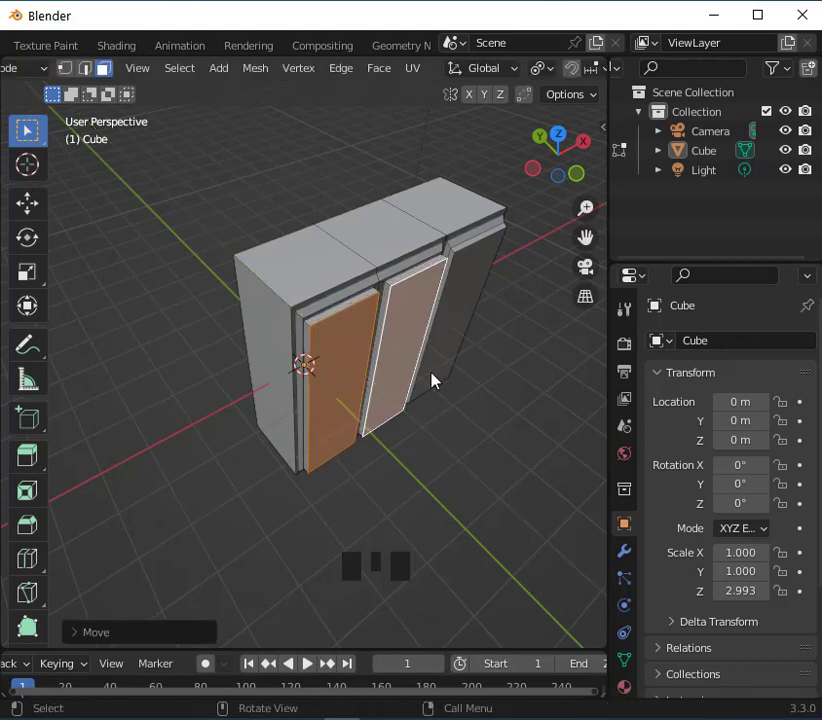
key(Tab)
Set the base color of the wardrobe's existing material to orange.
middle_drag(431, 380, 391, 376)
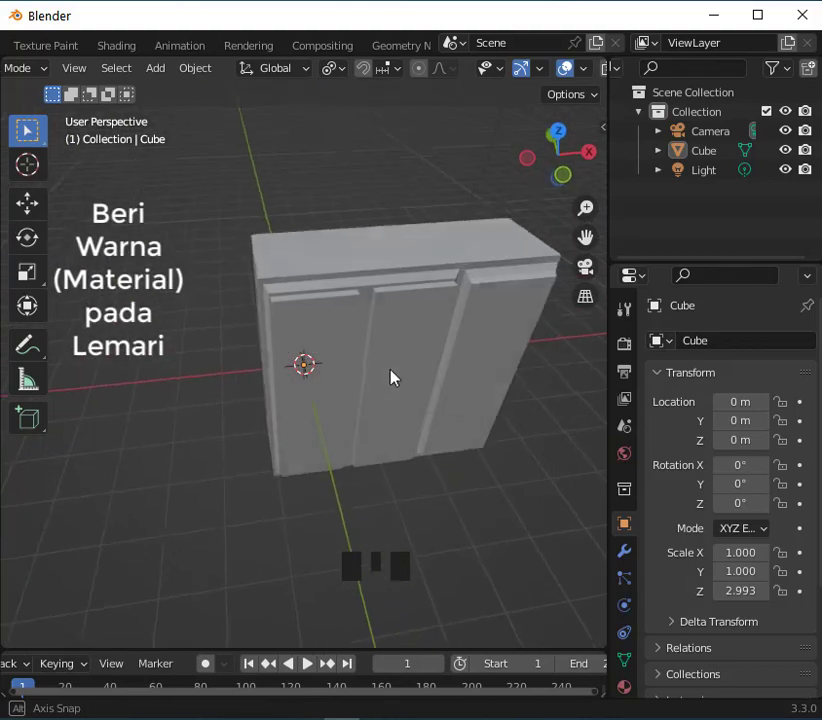
scroll(392, 320, up, 2)
key(Tab)
key(Tab)
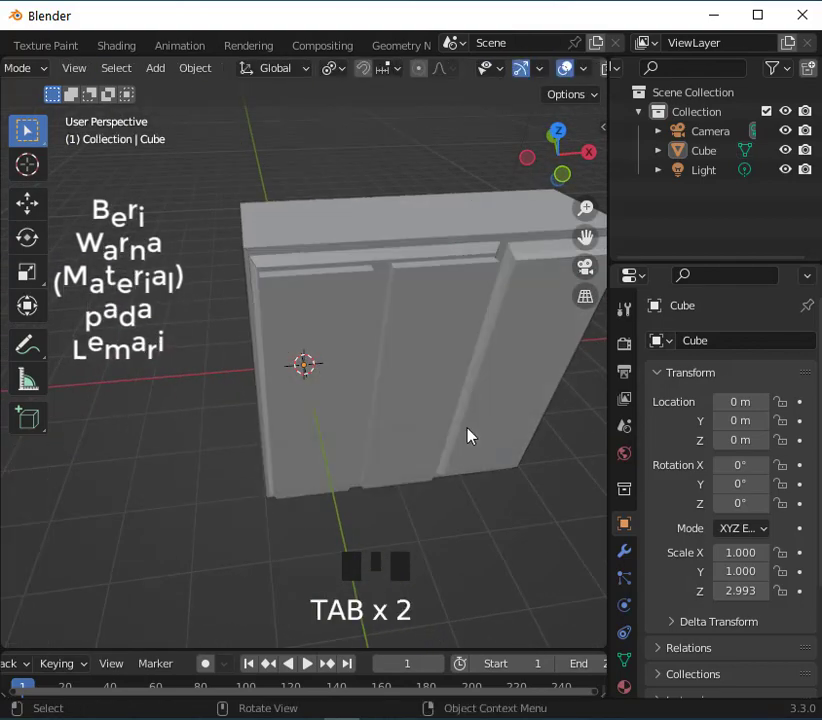
middle_drag(468, 435, 460, 330)
click(624, 686)
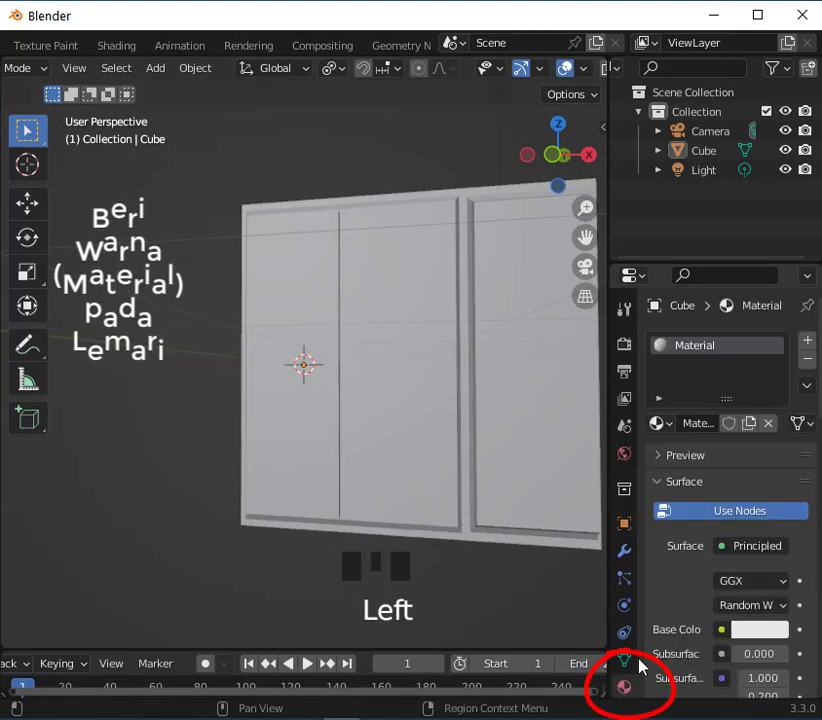
click(724, 514)
click(726, 516)
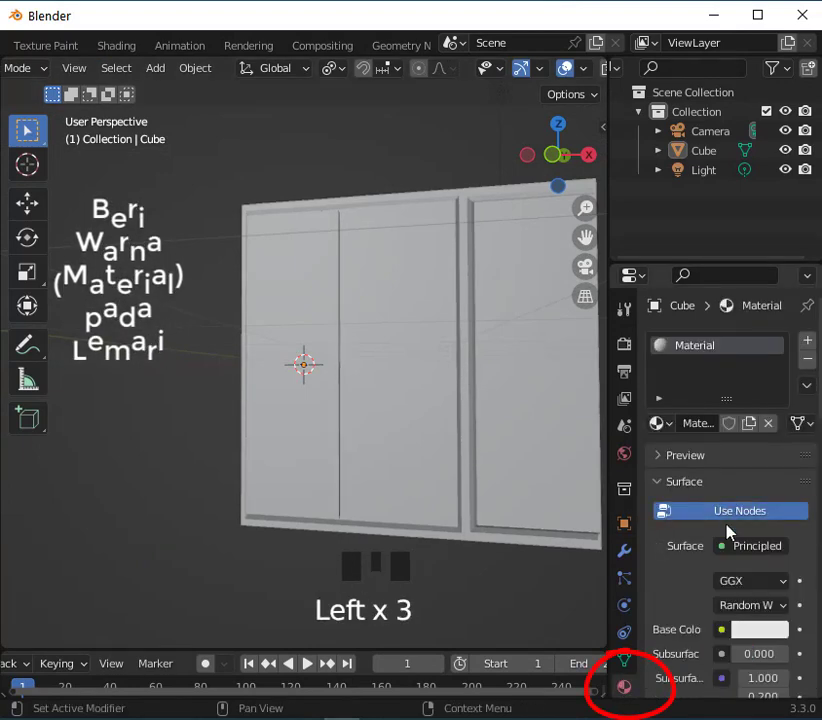
click(762, 632)
drag(699, 429, 661, 461)
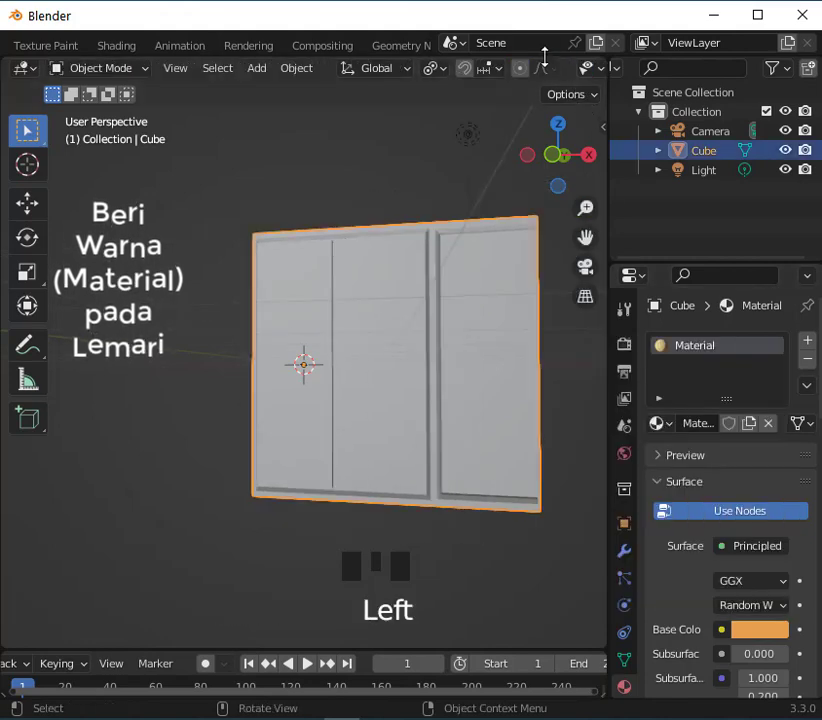
Switch the viewport shading to Material Preview and from there to Rendered, viewing the wardrobe from another angle.
scroll(549, 71, down, 6)
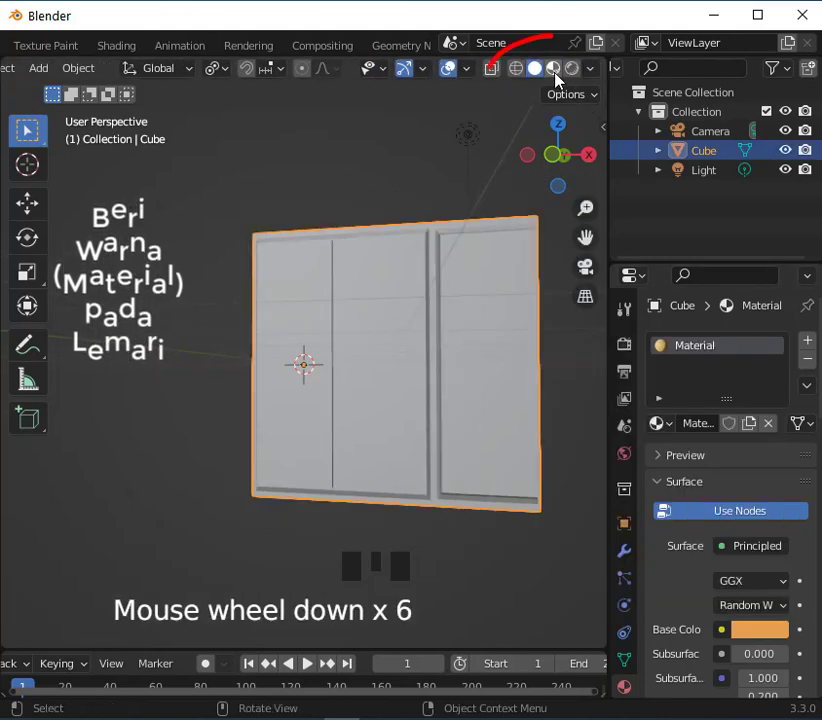
click(551, 69)
mouse_move(474, 361)
middle_down()
mouse_move(534, 415)
mouse_move(563, 130)
middle_up()
click(573, 68)
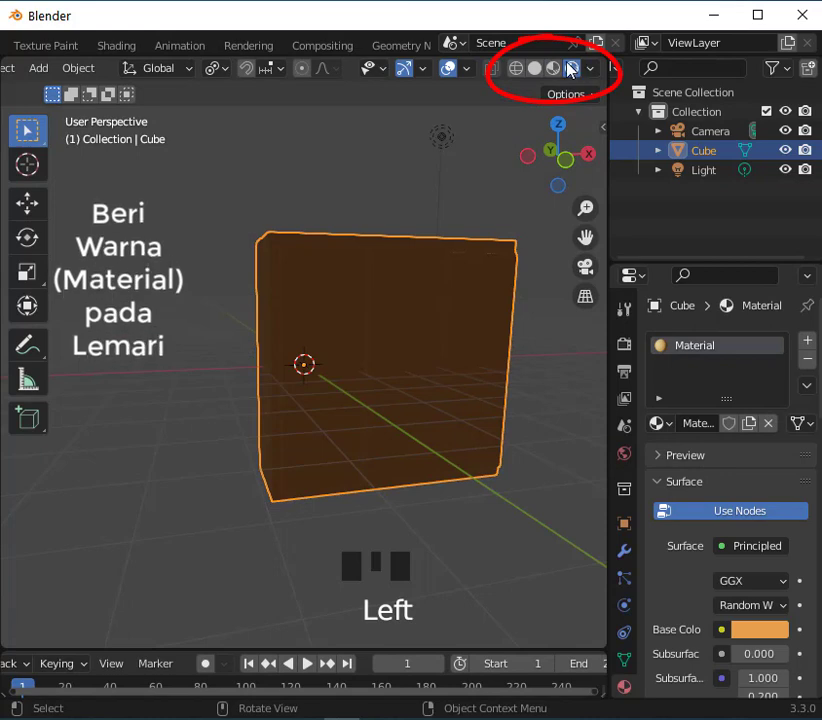
Move the light from above the wardrobe to the area in front of its doors, near the camera.
scroll(400, 360, down, 5)
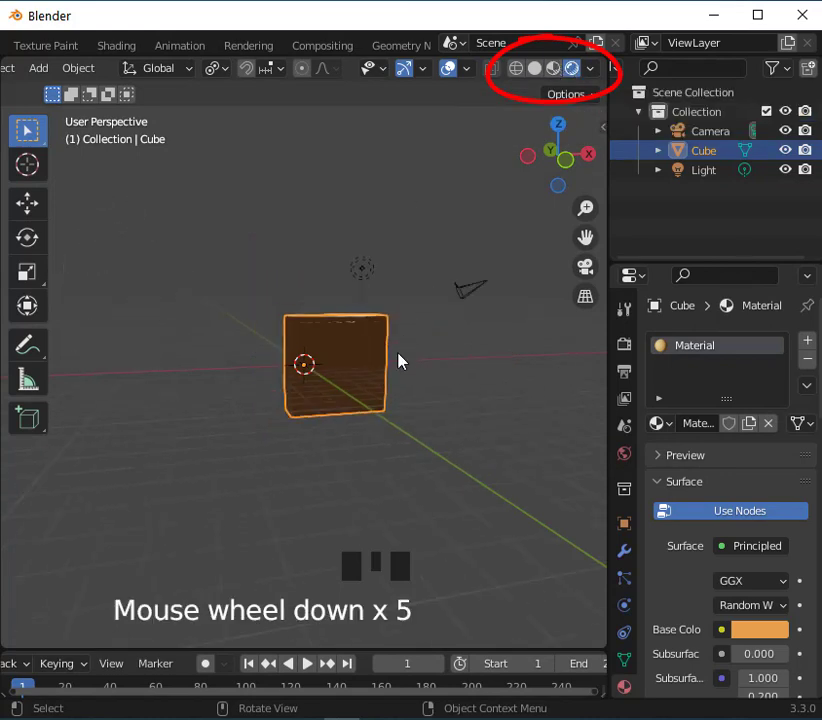
mouse_move(400, 360)
middle_down()
mouse_move(547, 427)
mouse_move(530, 410)
middle_up()
click(304, 249)
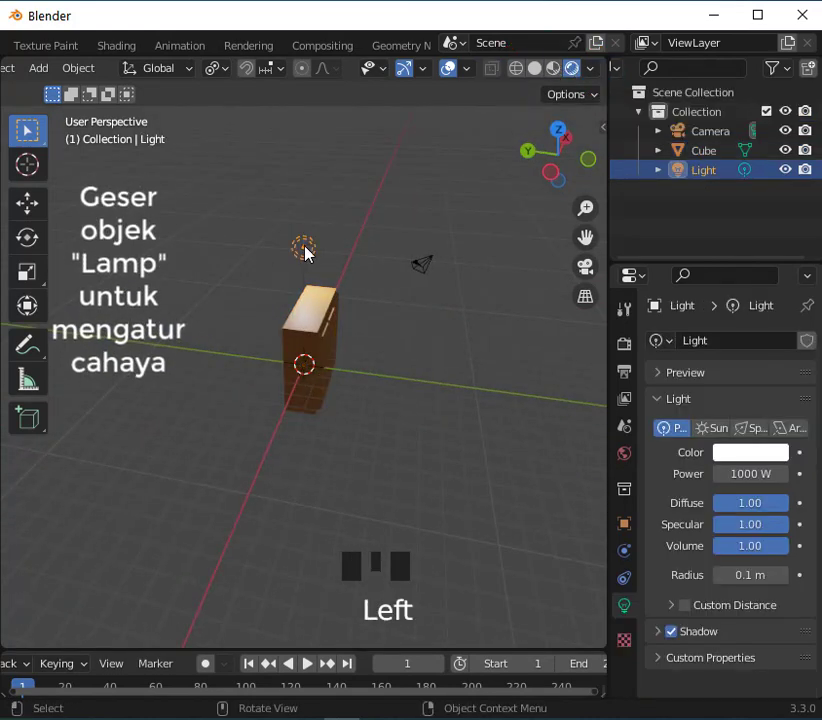
key(g)
click(432, 275)
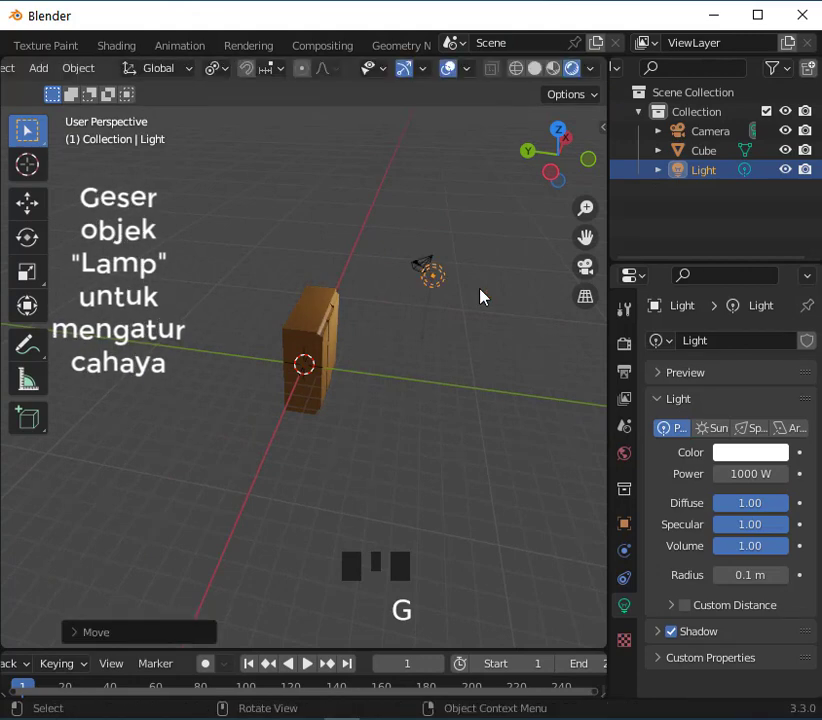
middle_drag(480, 296, 363, 283)
scroll(415, 328, up, 5)
Look through the camera and scale the wardrobe down uniformly to suit the camera frame.
click(462, 327)
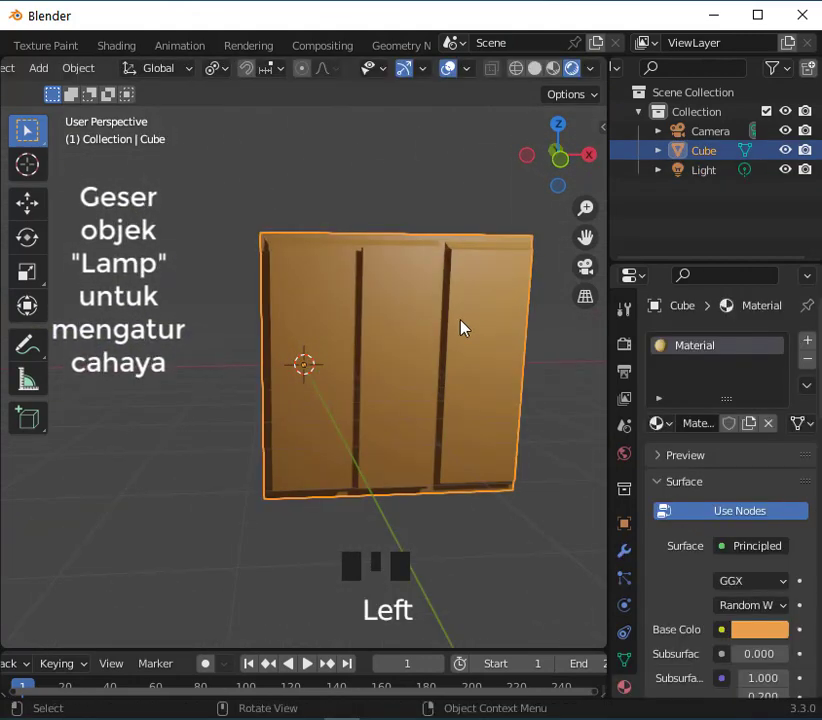
scroll(470, 327, down, 5)
middle_drag(464, 318, 468, 308)
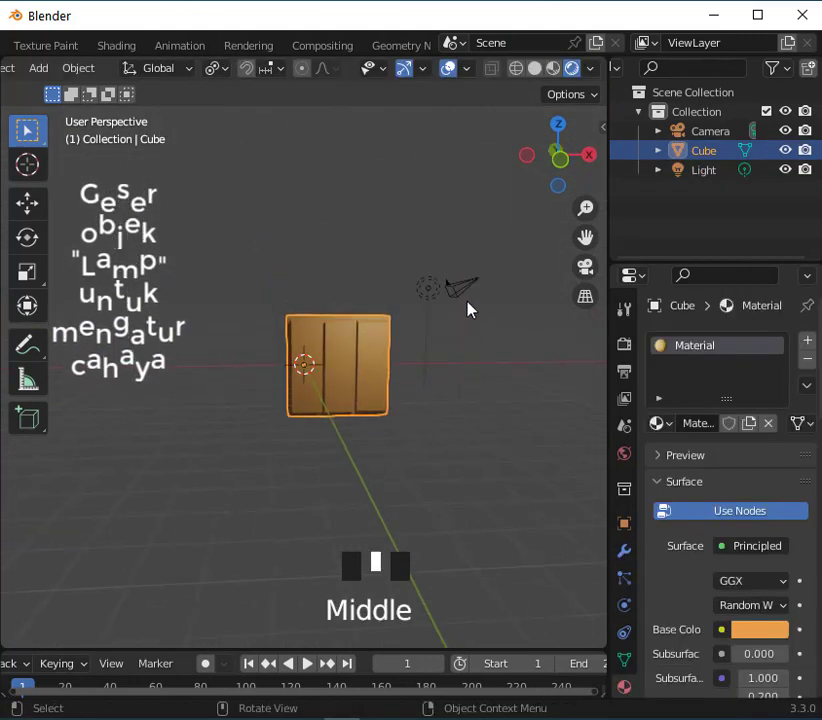
key(KP_0)
click(492, 371)
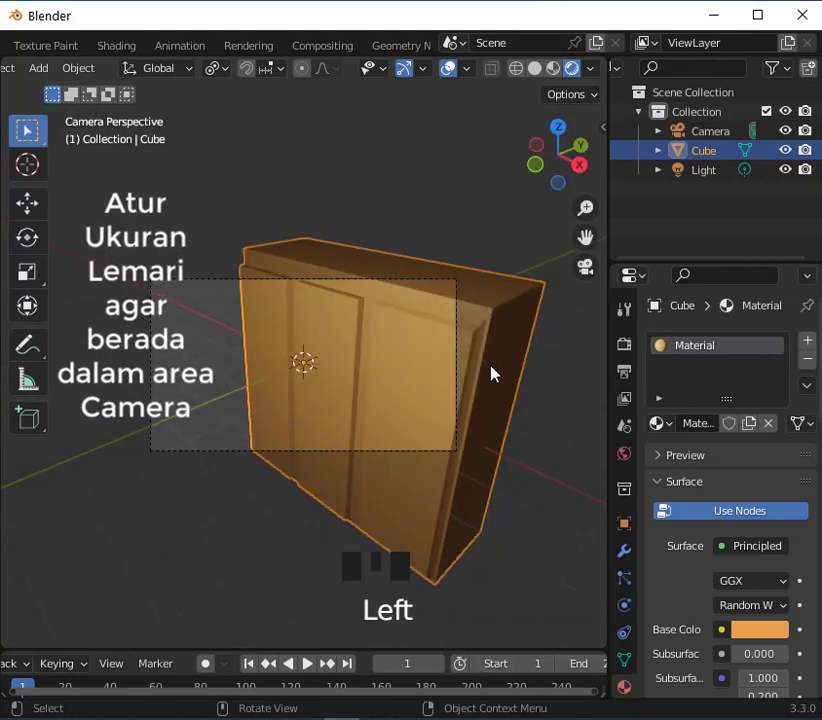
key(s)
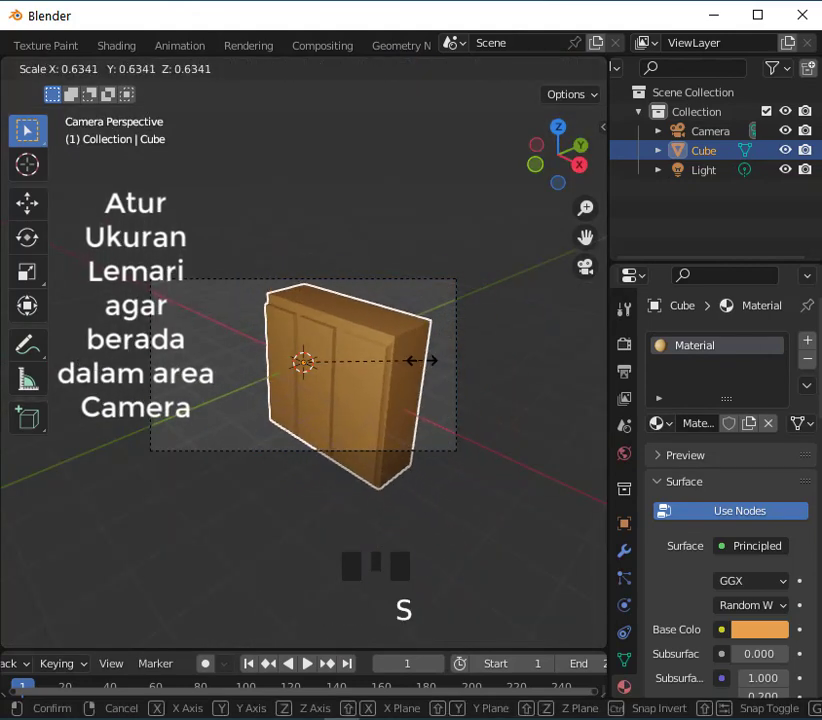
click(400, 362)
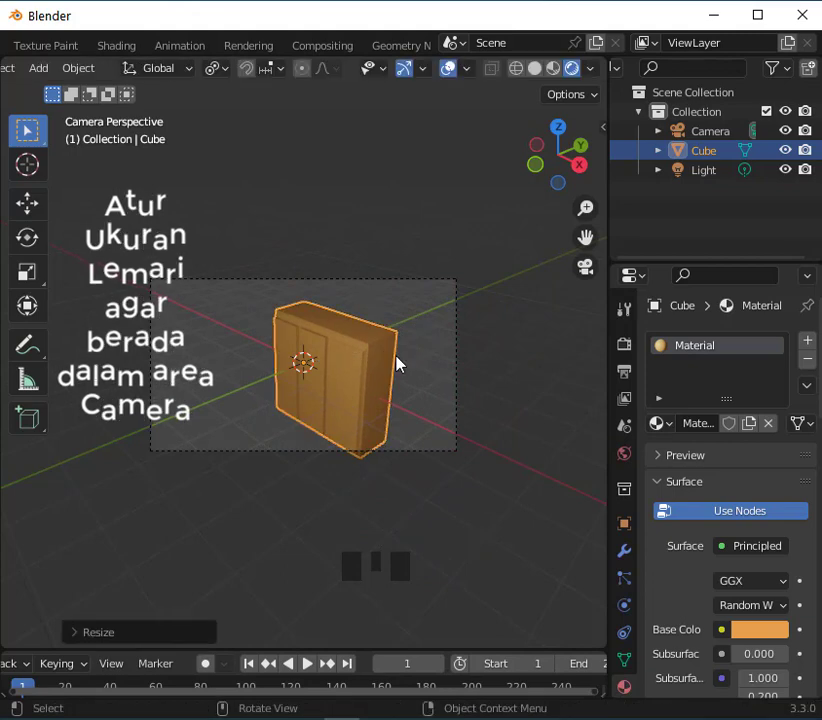
Reposition the wardrobe inside the camera frame and rotate it about 15° around the global Z axis.
key(g)
click(392, 352)
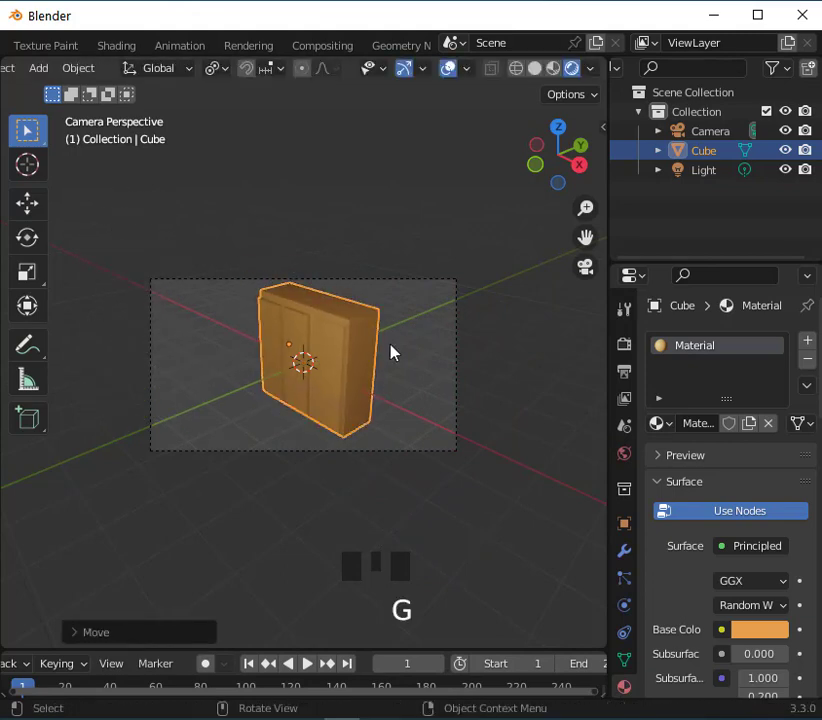
key(r)
key(z)
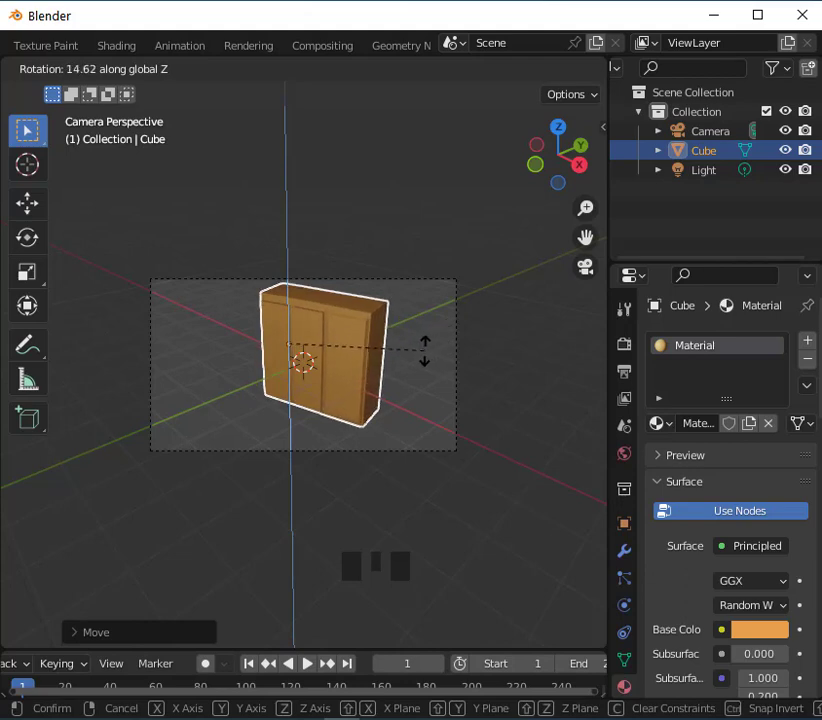
click(424, 352)
key(g)
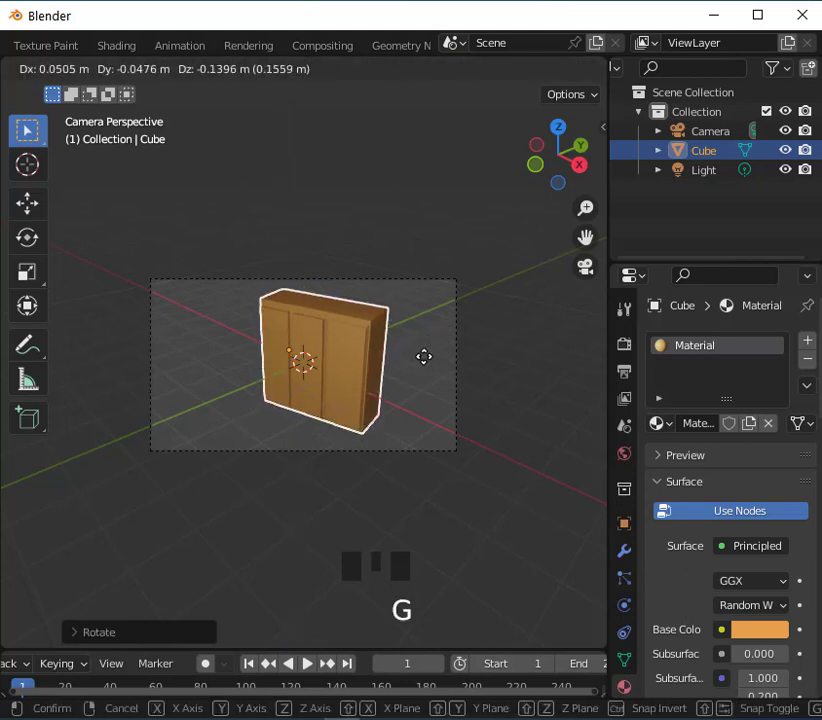
click(424, 357)
Examine the rendered wardrobe's door panels and side up close from several angles.
scroll(453, 362, up, 6)
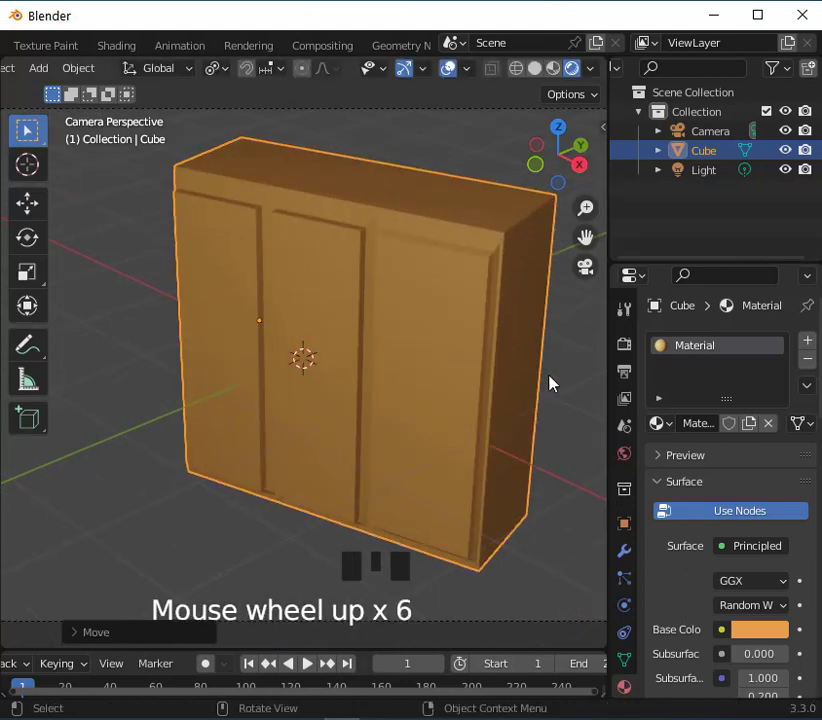
click(468, 396)
middle_drag(468, 396, 3, 390)
scroll(450, 400, up, 5)
click(455, 354)
scroll(3, 390, up, 3)
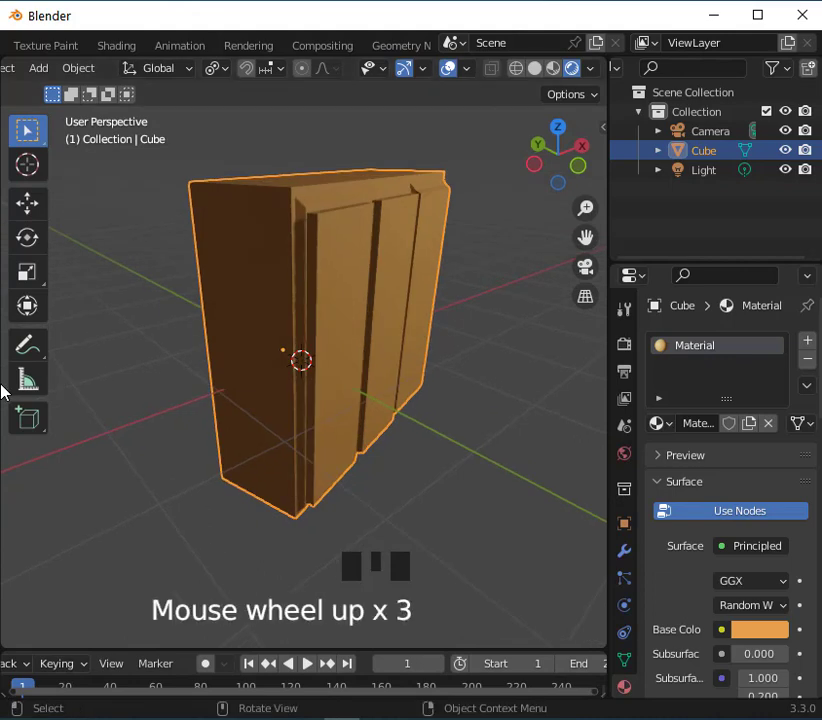
scroll(345, 288, up, 5)
scroll(351, 277, down, 2)
middle_drag(352, 275, 369, 268)
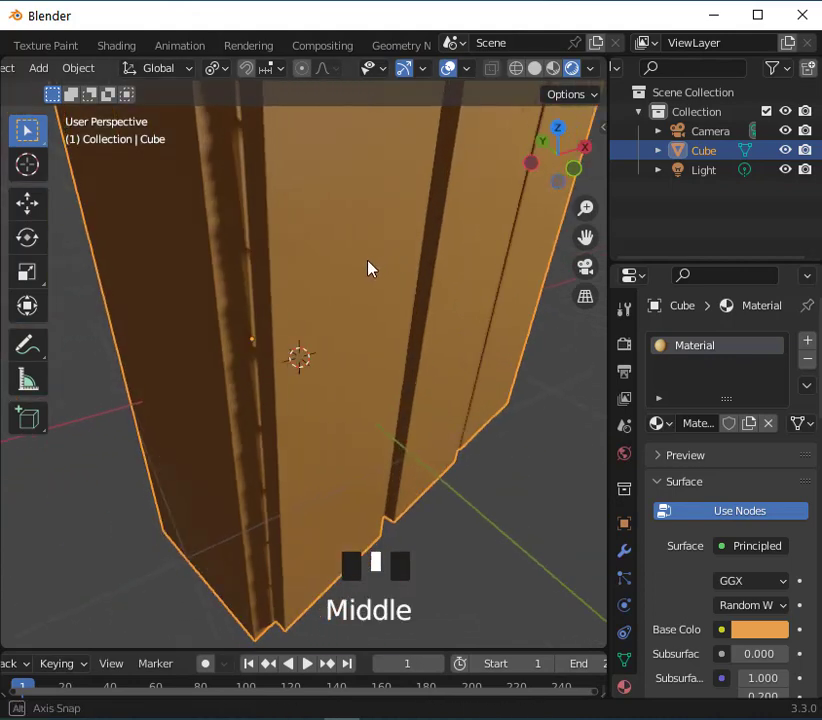
scroll(370, 268, down, 3)
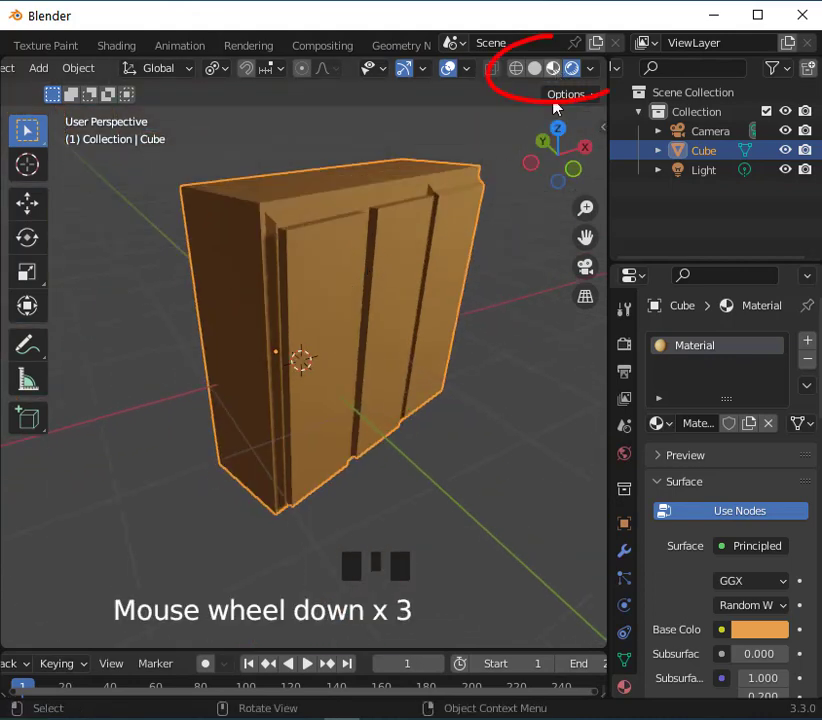
Set the viewport shading to Material Preview and inspect the door faces in Edit Mode before returning to Object Mode.
click(552, 68)
mouse_move(453, 259)
middle_down()
mouse_move(389, 277)
mouse_move(442, 257)
mouse_move(437, 272)
mouse_move(413, 275)
mouse_move(491, 221)
mouse_move(486, 233)
mouse_move(361, 277)
mouse_move(299, 279)
middle_up()
key(Tab)
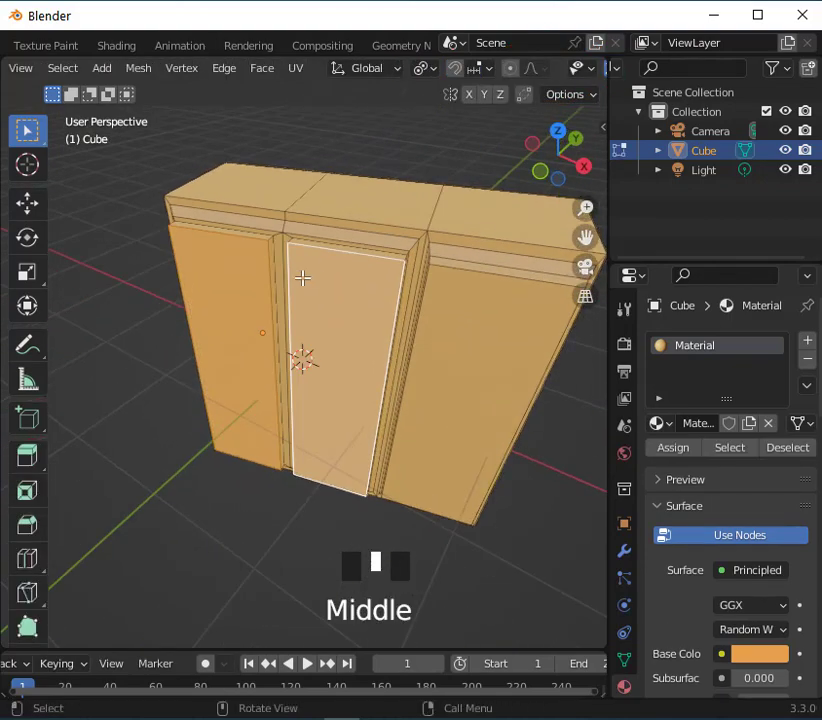
scroll(303, 278, up, 3)
scroll(327, 262, down, 1)
middle_drag(336, 246, 425, 202)
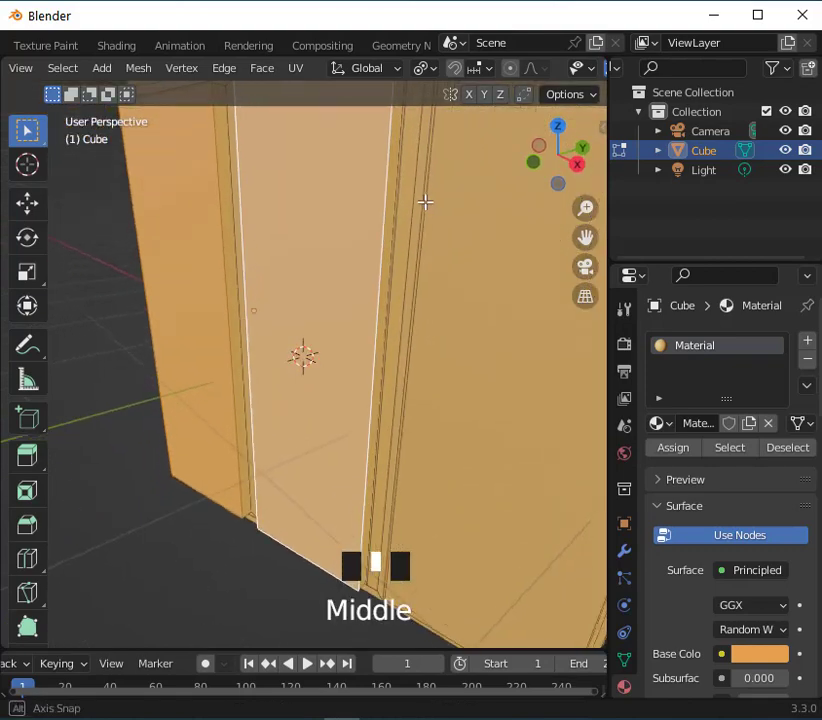
scroll(424, 225, down, 3)
middle_drag(453, 283, 468, 303)
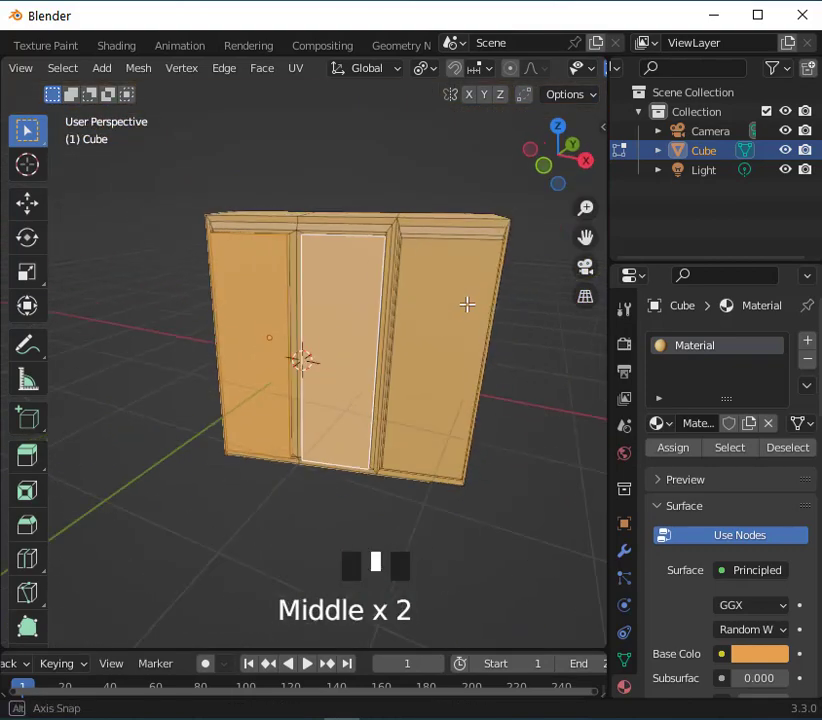
key(Tab)
mouse_move(400, 339)
middle_down()
mouse_move(427, 293)
mouse_move(413, 341)
middle_up()
Add a new cube mesh for the door handle and scale it uniformly to about 0.19.
click(400, 486)
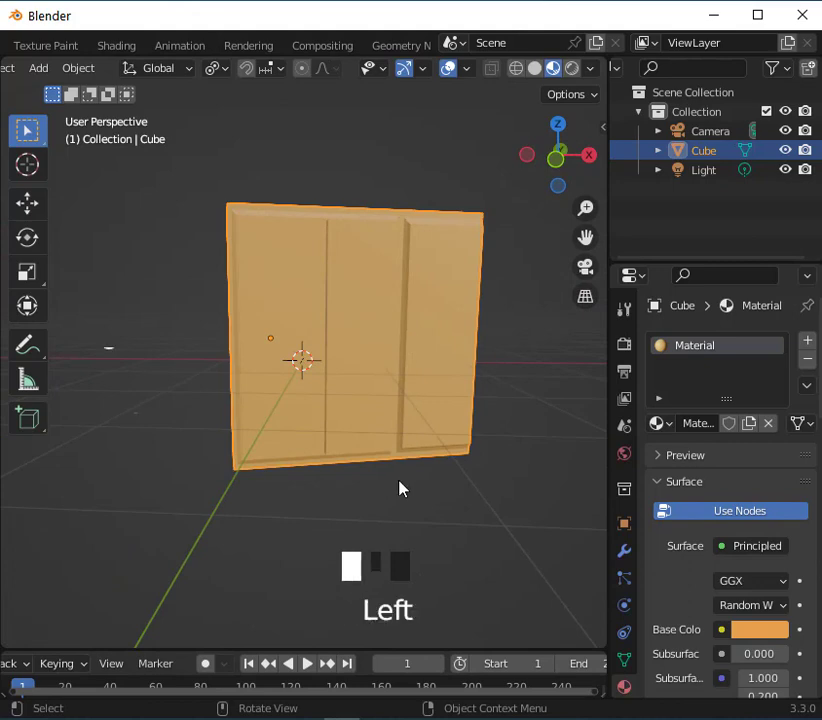
key(shift+a)
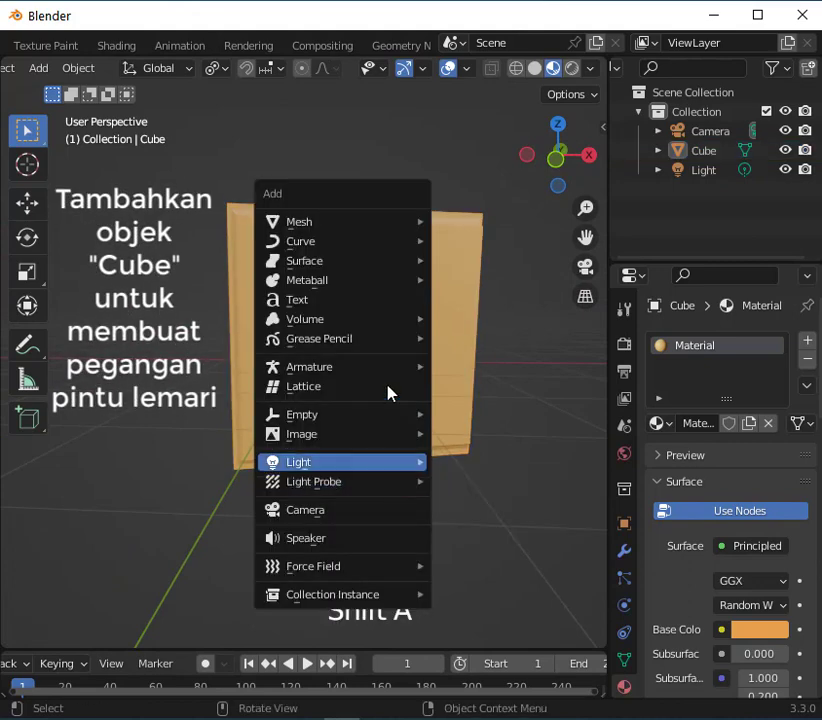
mouse_move(378, 234)
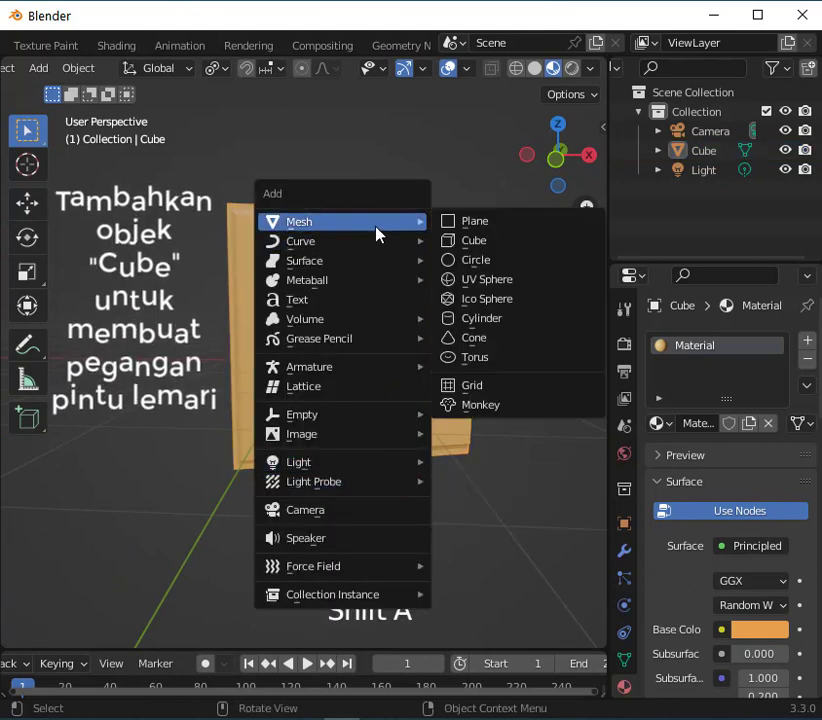
click(485, 242)
key(s)
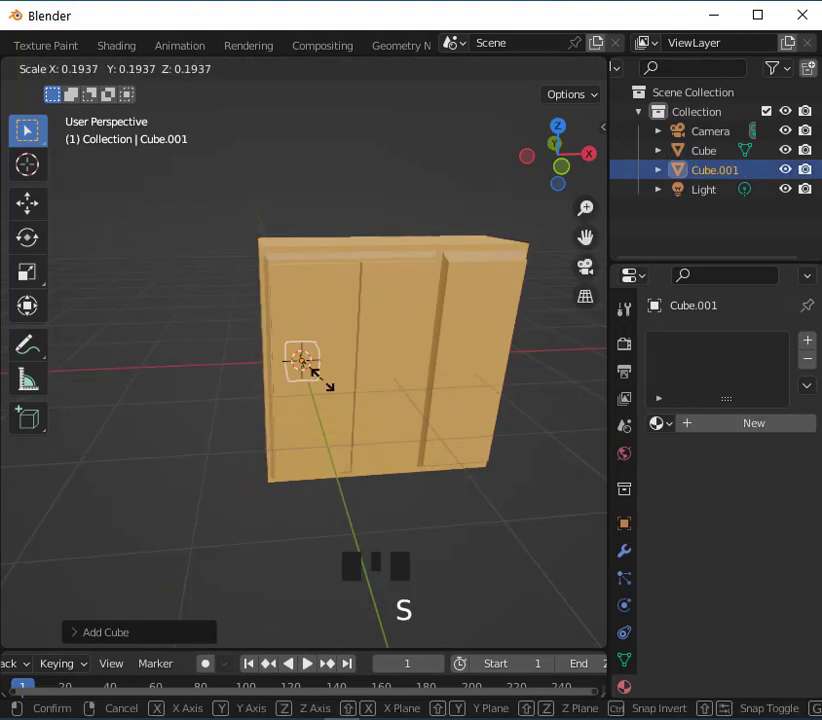
click(325, 387)
Move the handle cube along the Y axis to the front of the wardrobe and scale it down uniformly.
key(g)
key(y)
click(384, 440)
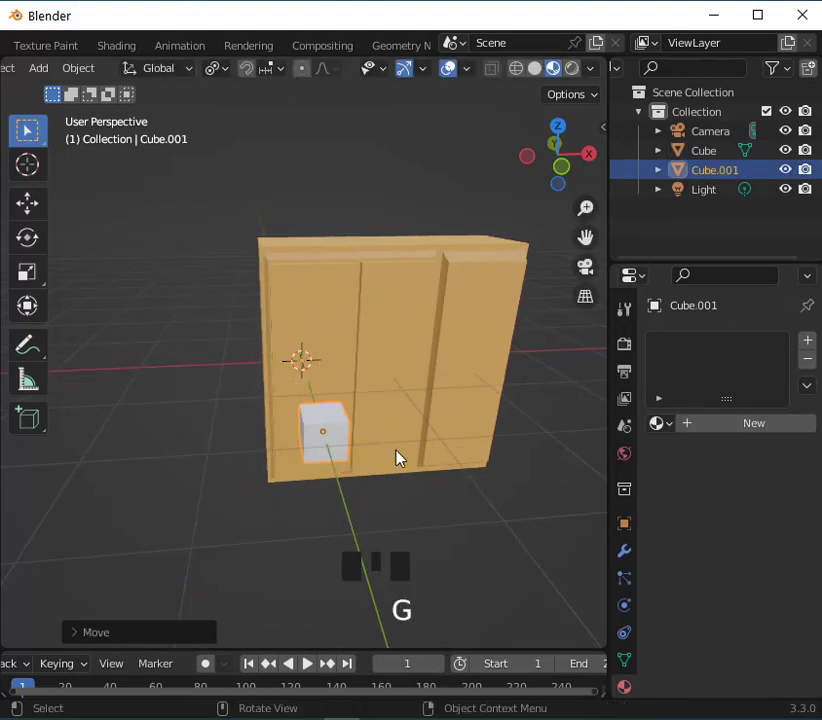
key(s)
click(372, 452)
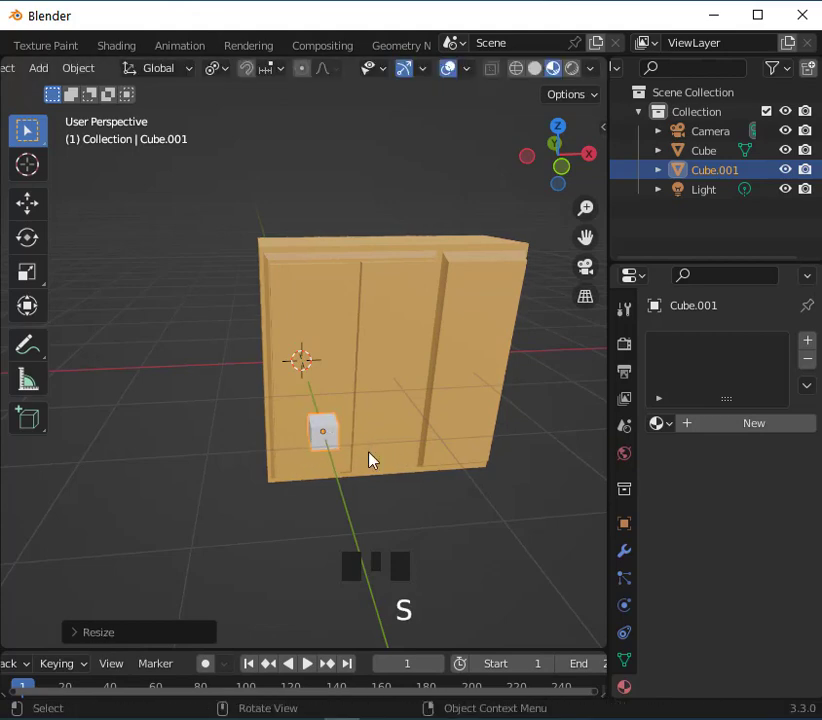
Narrow the handle cube along the X axis and reduce its depth along the Y axis.
key(s)
key(x)
click(345, 443)
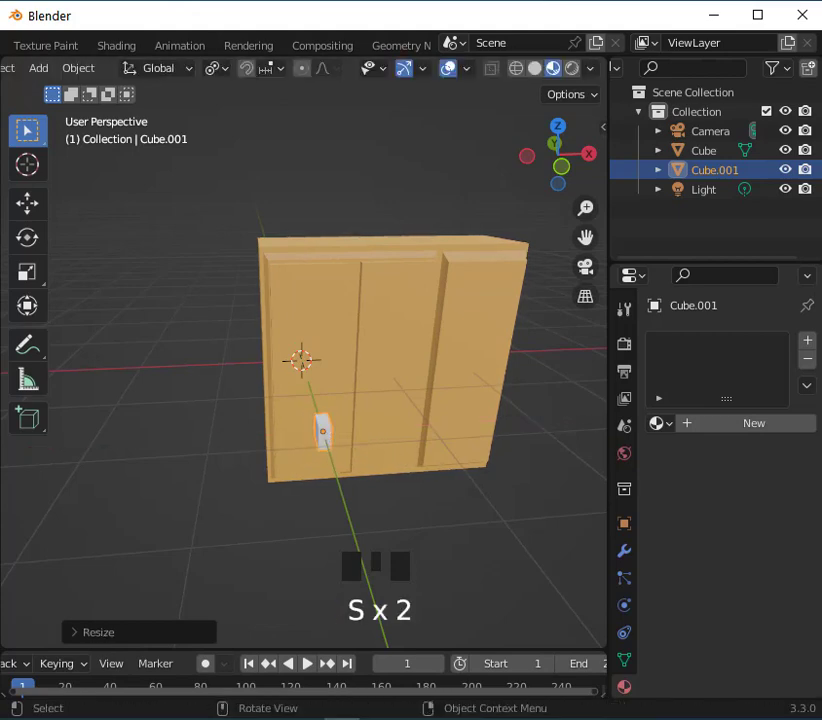
key(s)
key(y)
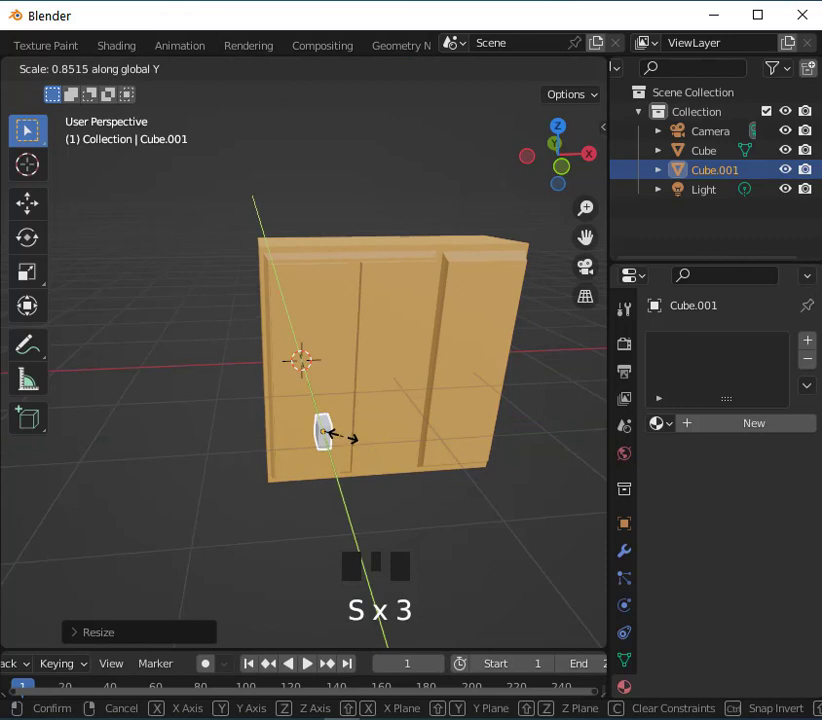
click(327, 432)
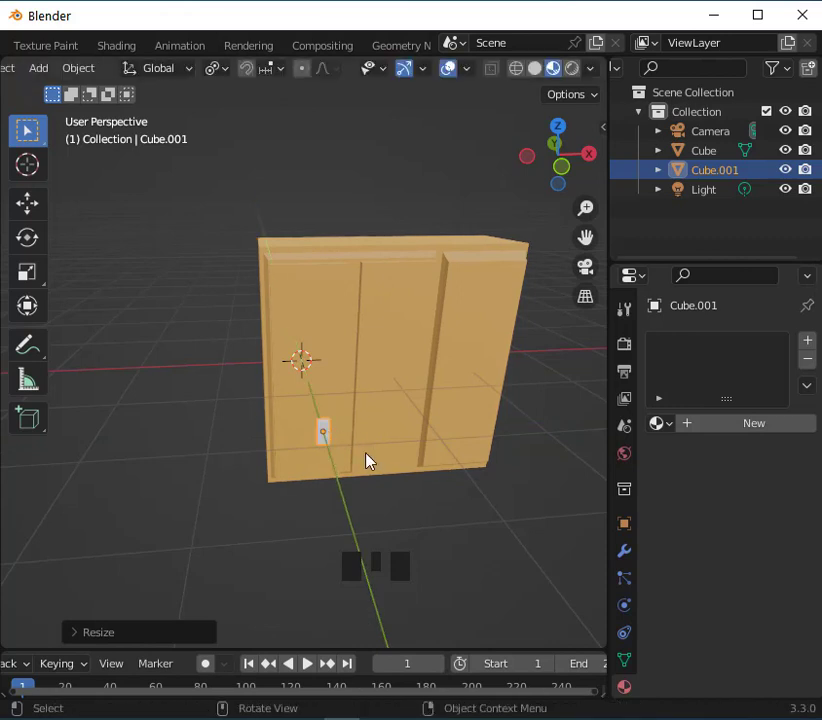
Thin the handle further along the X axis in two passes to make a slim vertical bar.
key(s)
key(x)
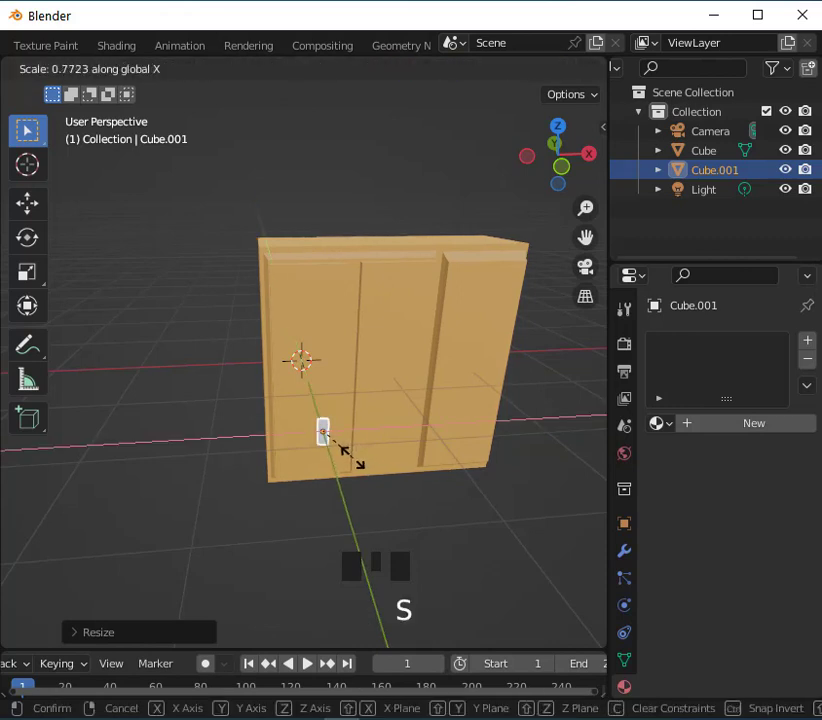
click(346, 457)
scroll(356, 462, up, 5)
scroll(360, 464, down, 5)
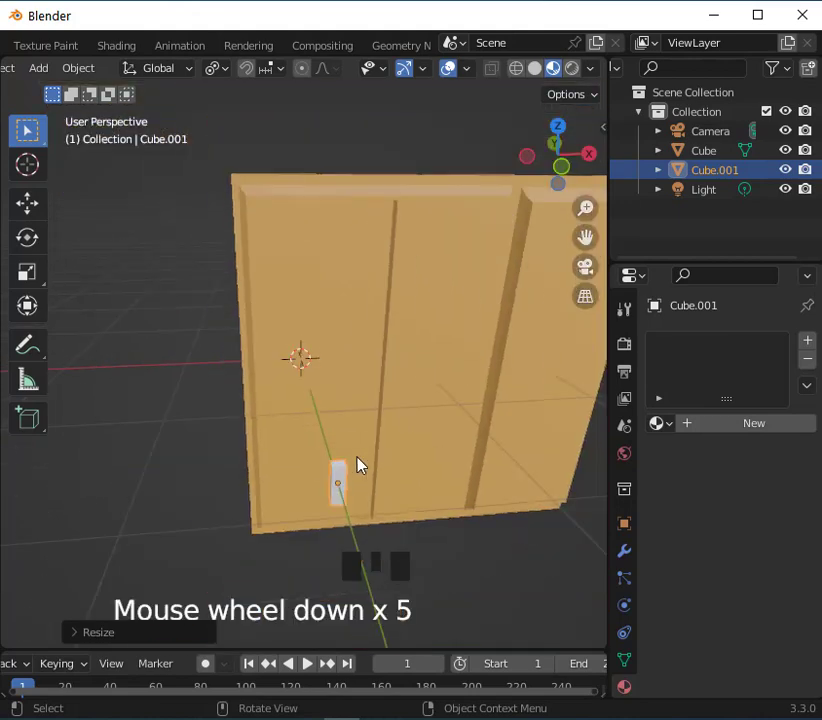
key(s)
key(x)
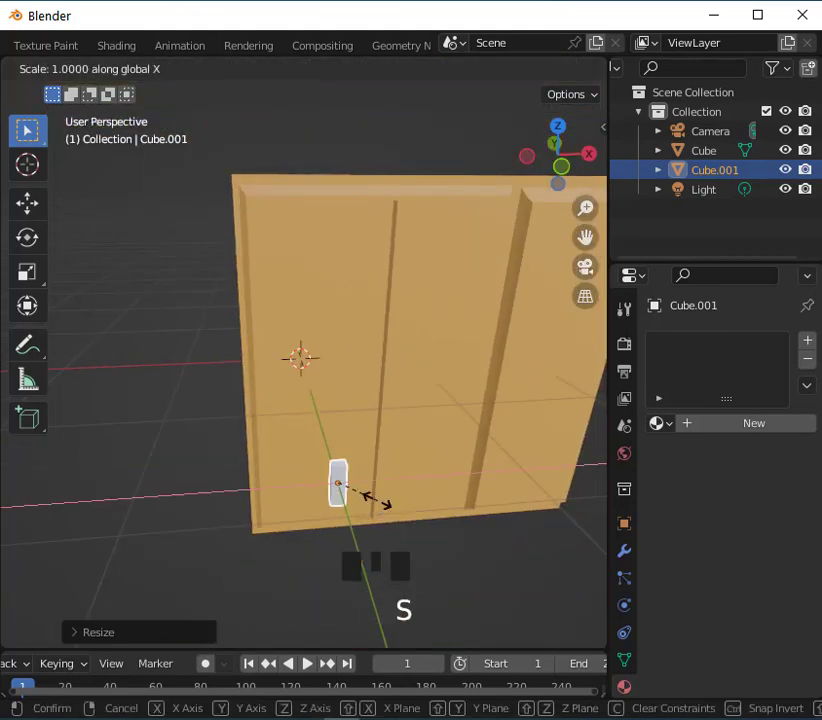
click(368, 505)
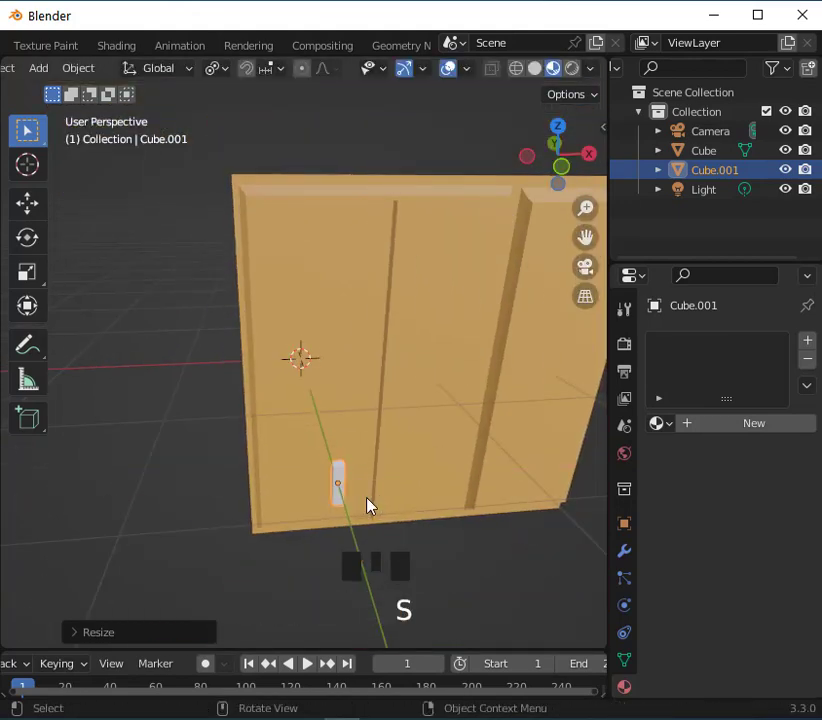
Raise the handle along the Z axis to about mid-height of the left door.
key(g)
key(z)
click(367, 428)
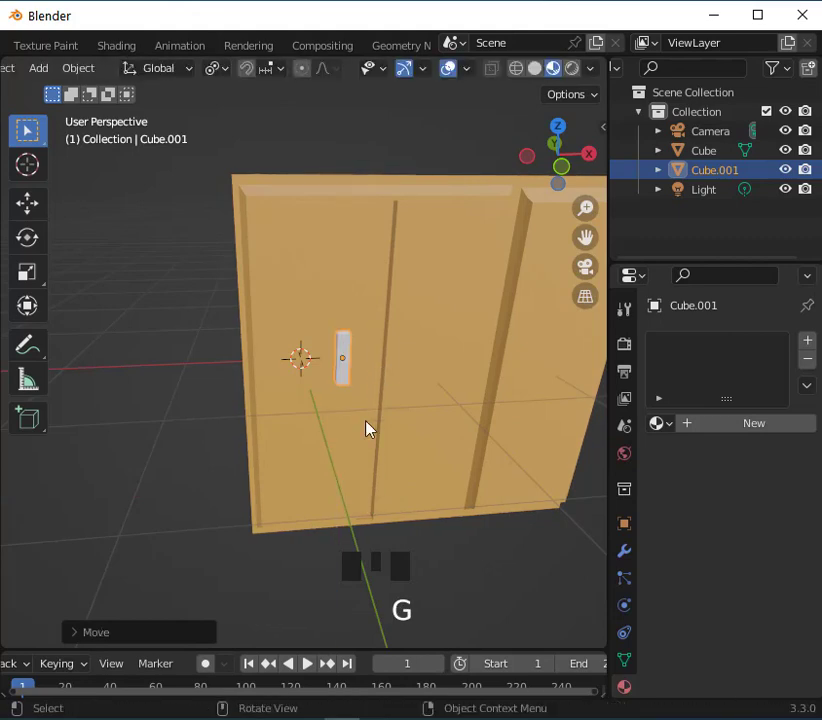
Move the handle along the Y axis toward the front surface of the wardrobe's left door.
middle_drag(367, 428, 484, 443)
key(g)
key(y)
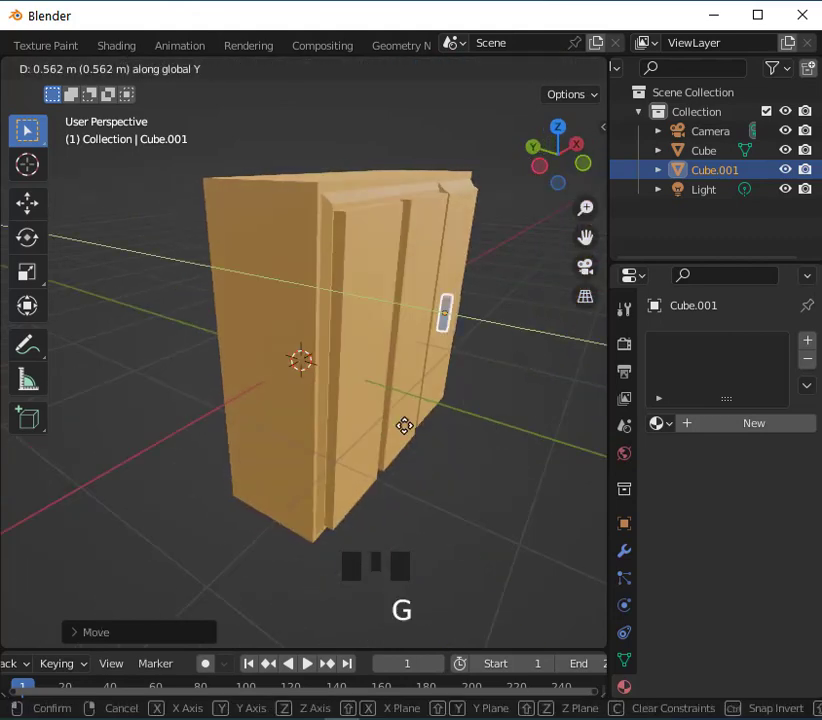
click(336, 418)
middle_drag(501, 424, 373, 387)
Switch the viewport to rendered shading and lower the handle along the Z axis to just below the left door's mid-height.
key(z)
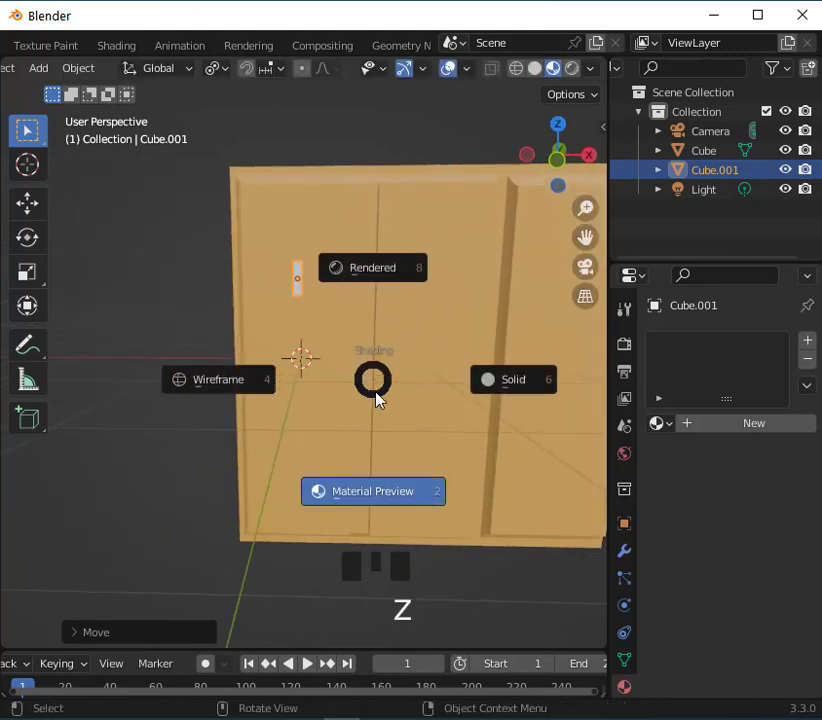
click(316, 306)
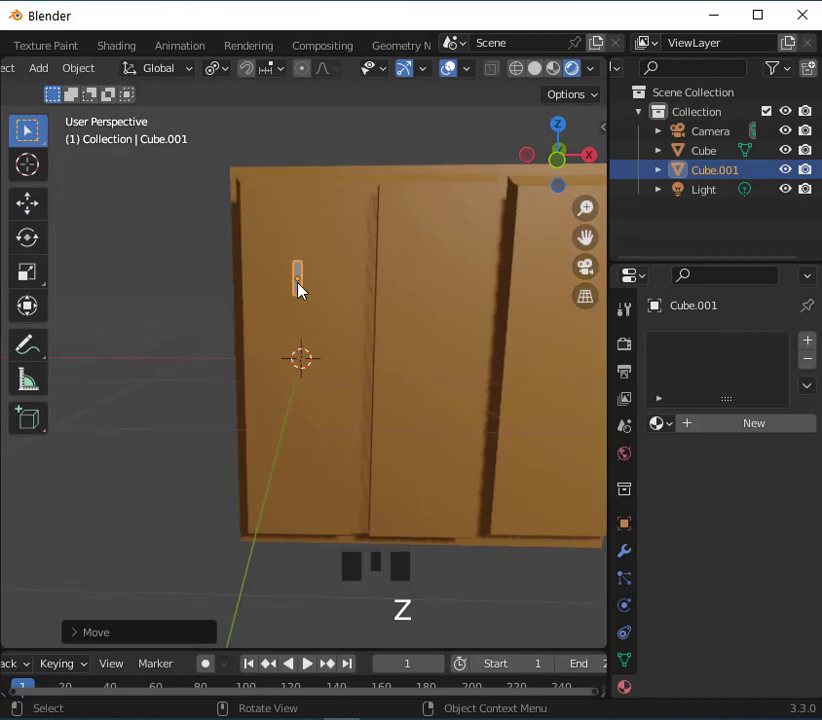
click(298, 290)
key(g)
key(z)
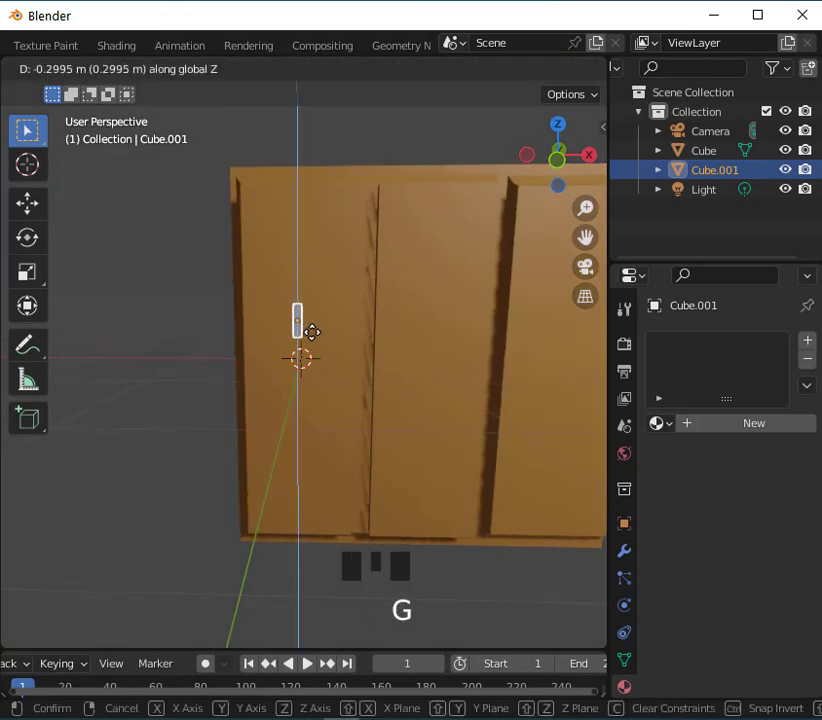
click(327, 391)
key(g)
key(y)
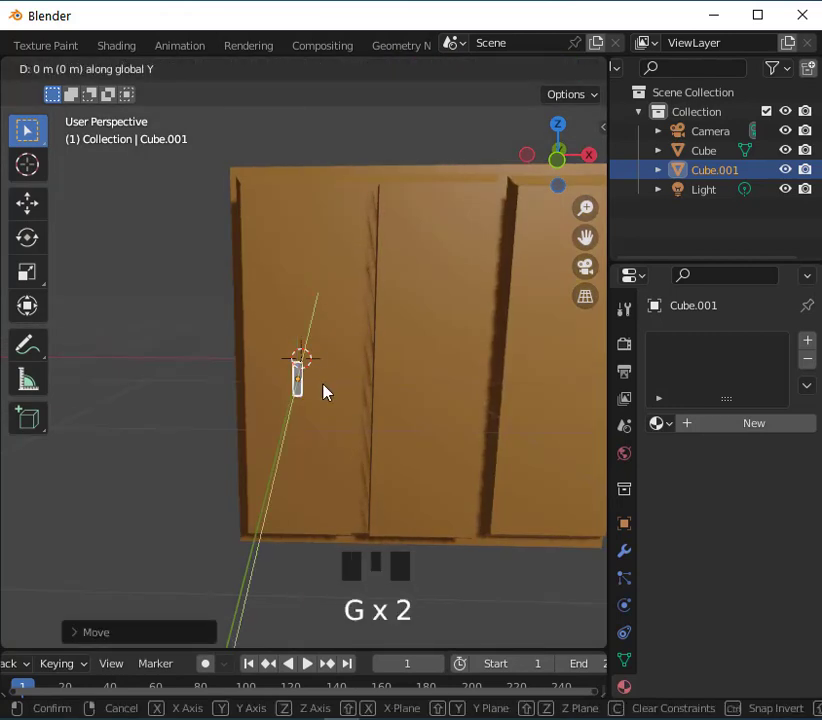
click(347, 389)
key(ctrl+z)
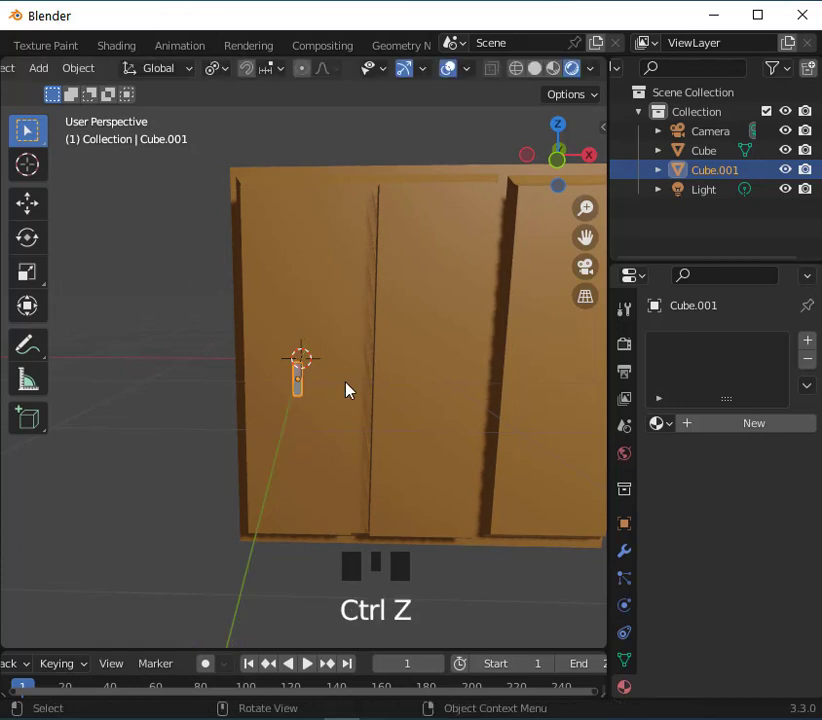
Move the handle about 0.41 m along the X axis toward the second door and return to material preview shading.
key(g)
key(x)
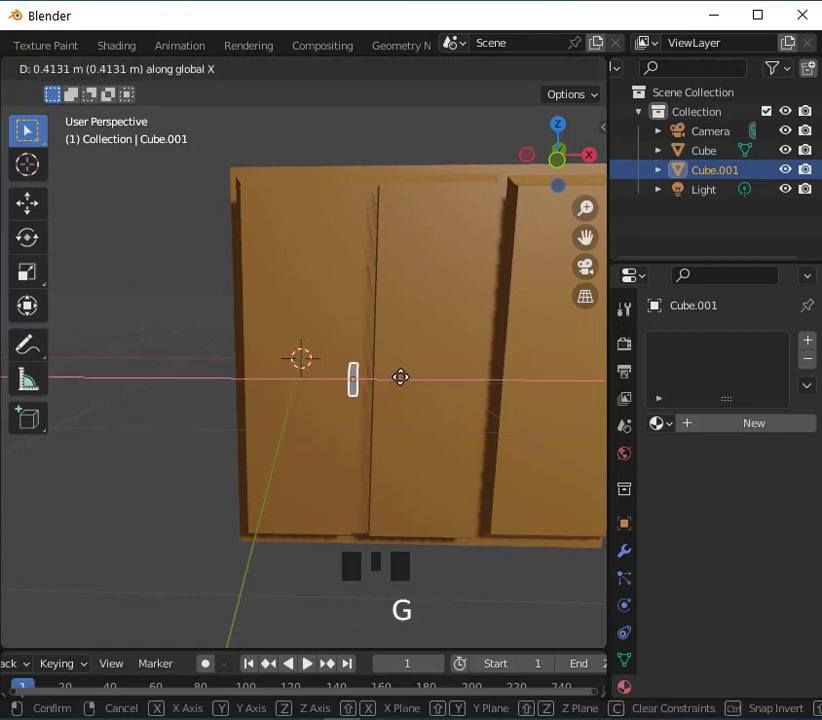
click(400, 377)
click(552, 67)
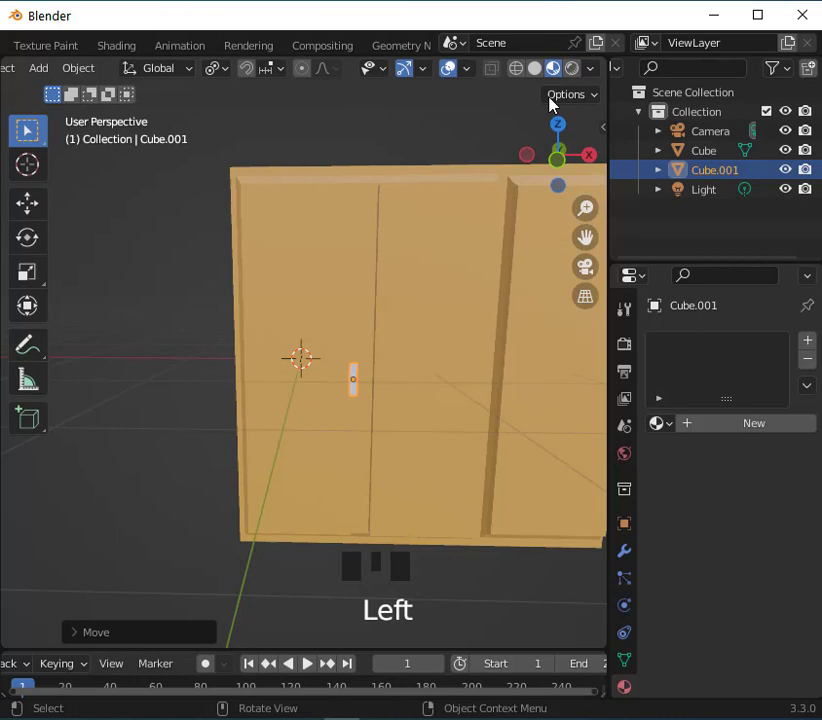
mouse_move(390, 396)
middle_down()
mouse_move(383, 316)
mouse_move(394, 380)
middle_up()
middle_click(394, 385)
scroll(397, 387, up, 3)
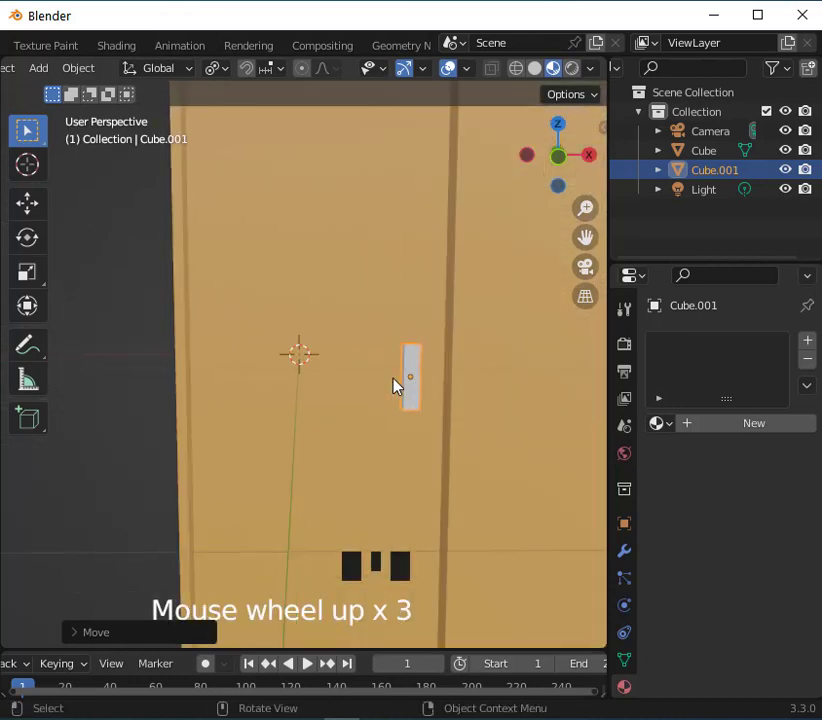
key(g)
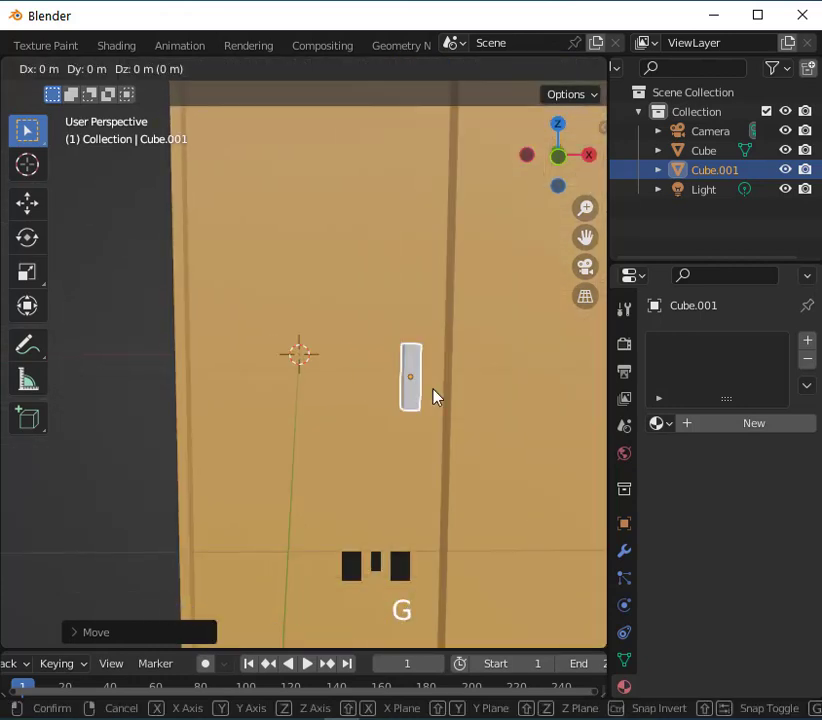
key(y)
right_click(434, 389)
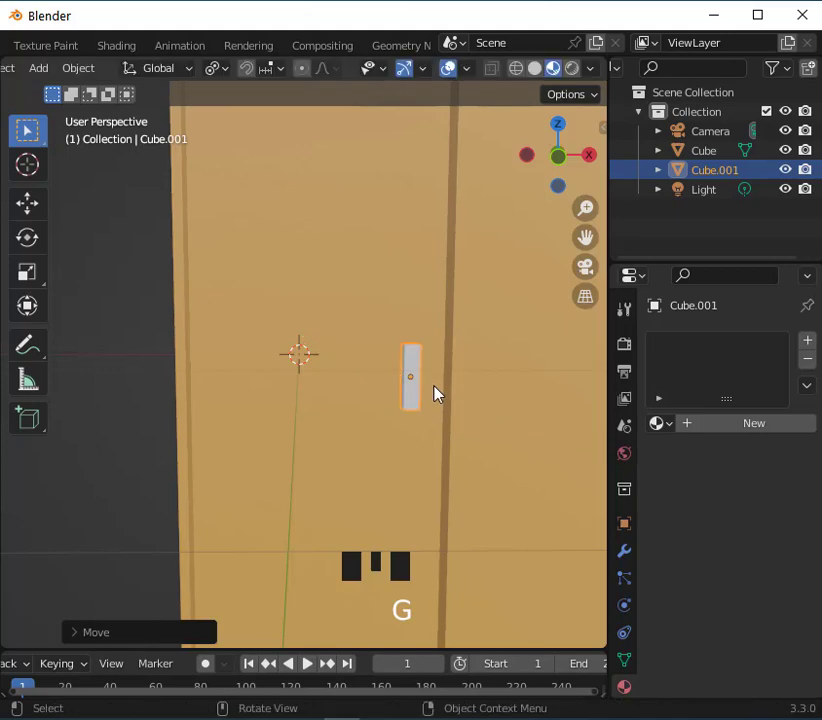
Nudge the handle slightly along the X axis, closer to the gap between the first two doors.
key(g)
key(x)
click(446, 386)
Push the handle slightly along the Y axis toward the door surface.
middle_drag(446, 388, 569, 418)
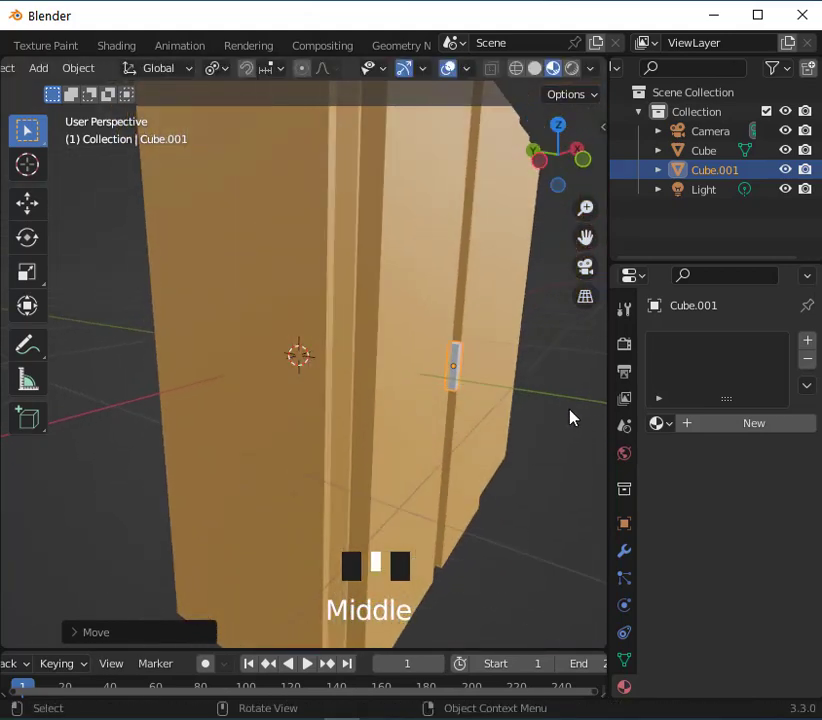
key(g)
key(y)
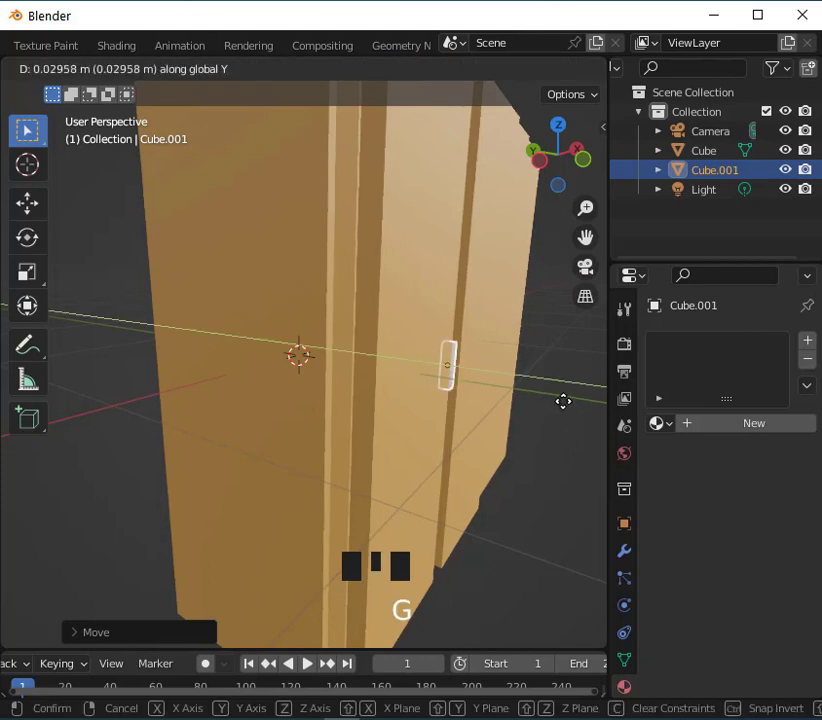
click(566, 403)
middle_drag(566, 403, 422, 389)
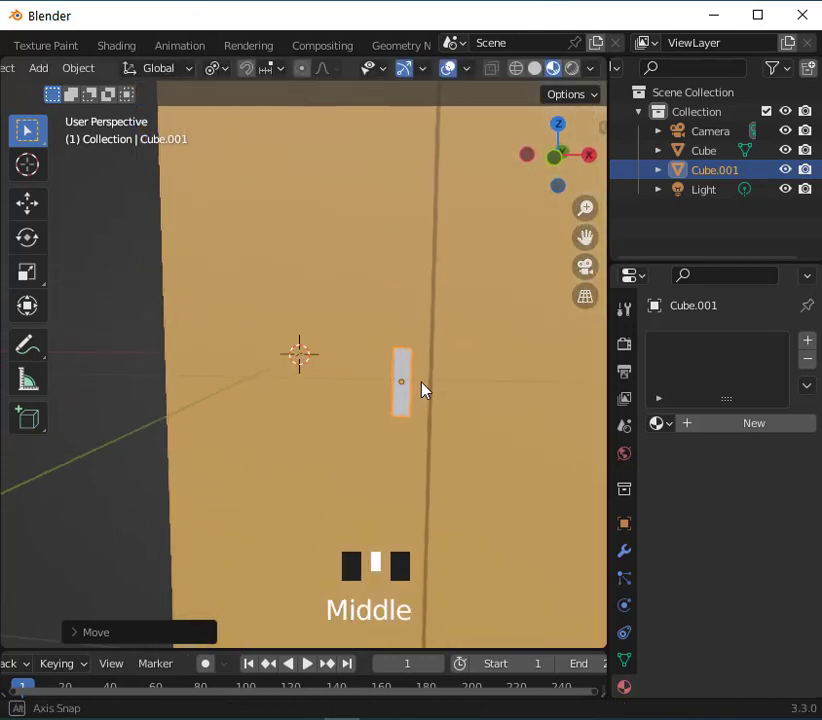
Lengthen the handle by scaling it about 2.25 times along the Z axis.
scroll(430, 390, down, 2)
key(s)
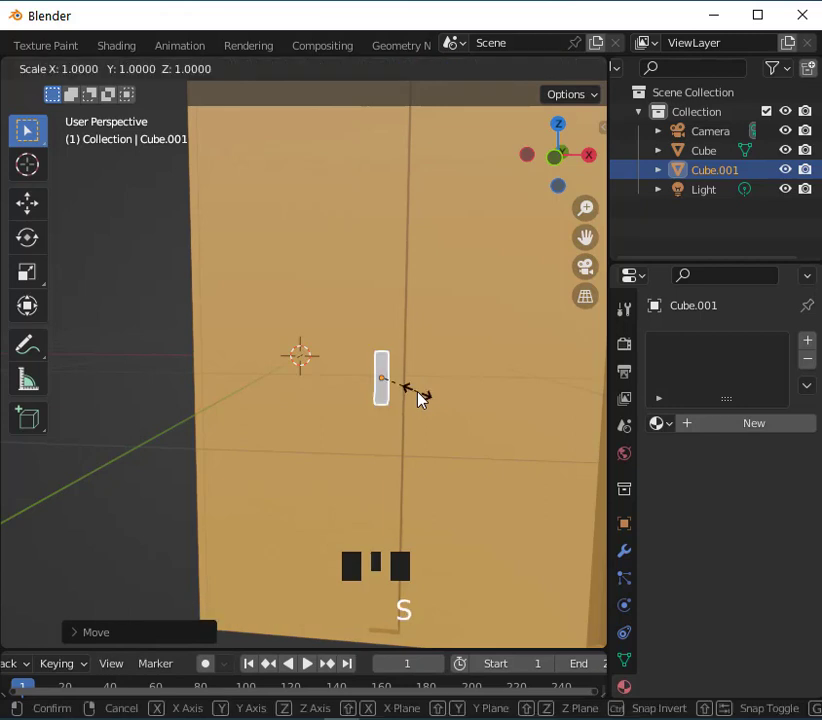
key(z)
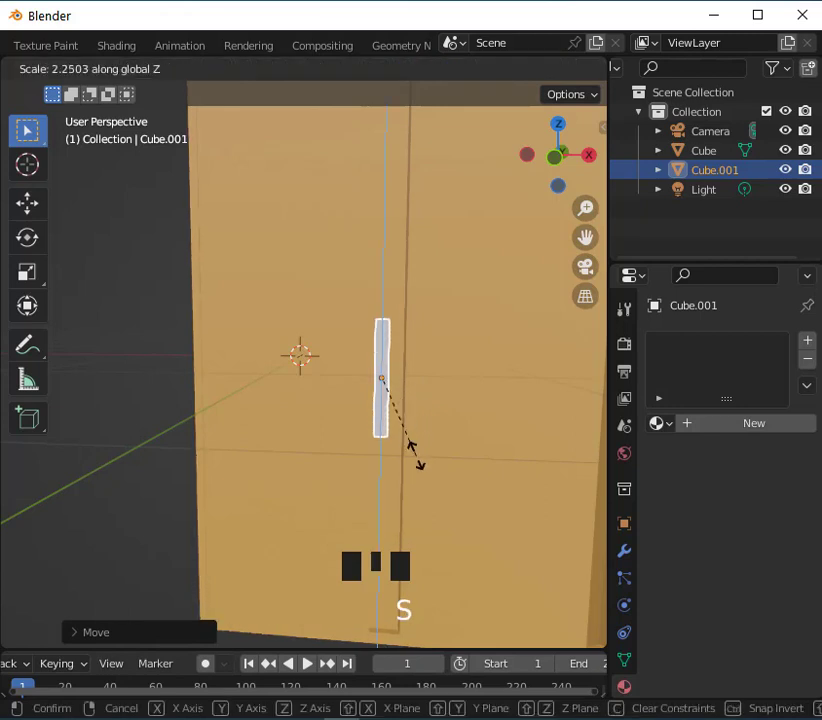
click(420, 464)
Pull the lengthened handle outward along the negative Y axis so it stands off the door.
middle_drag(477, 342, 322, 358)
key(g)
key(y)
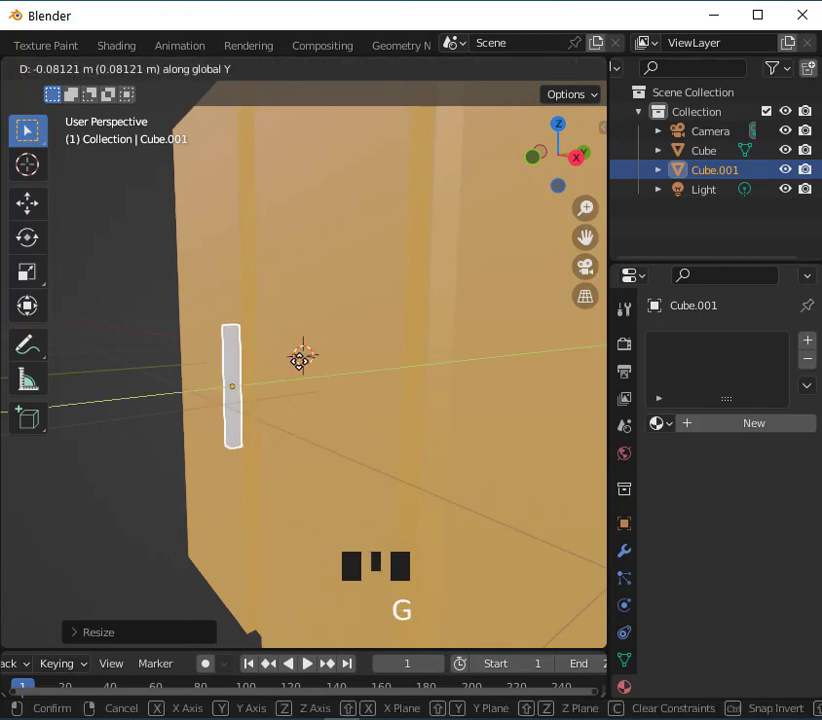
click(299, 367)
Enter Edit Mode on the handle and add two horizontal loop cuts, one at mid-height and one above it.
key(Tab)
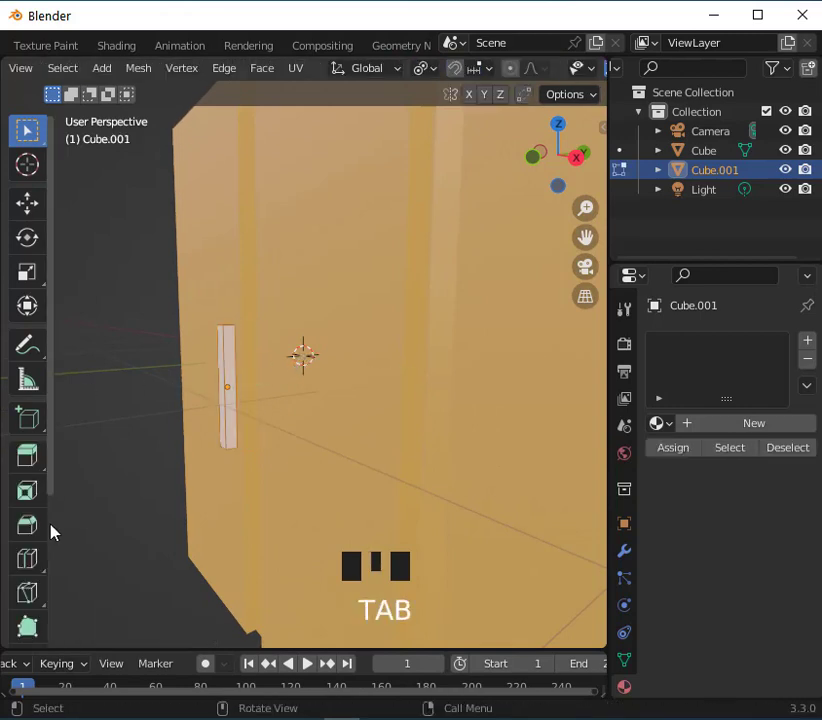
click(31, 561)
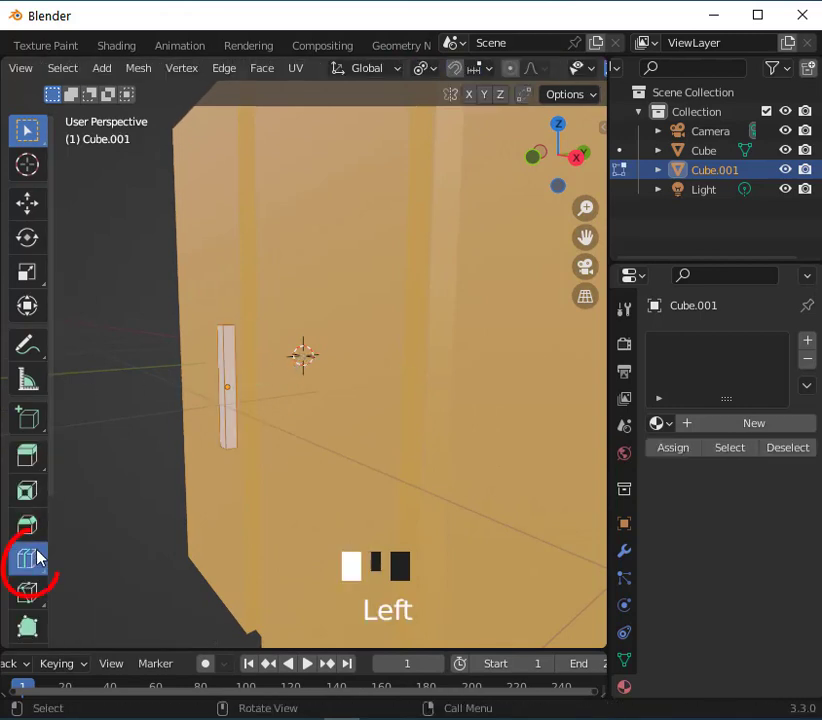
click(232, 344)
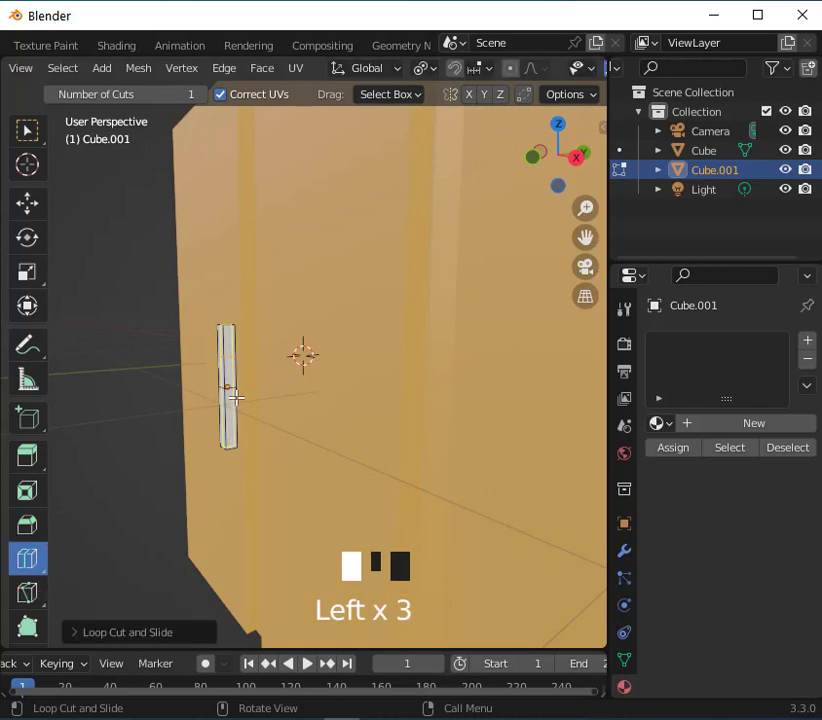
click(27, 133)
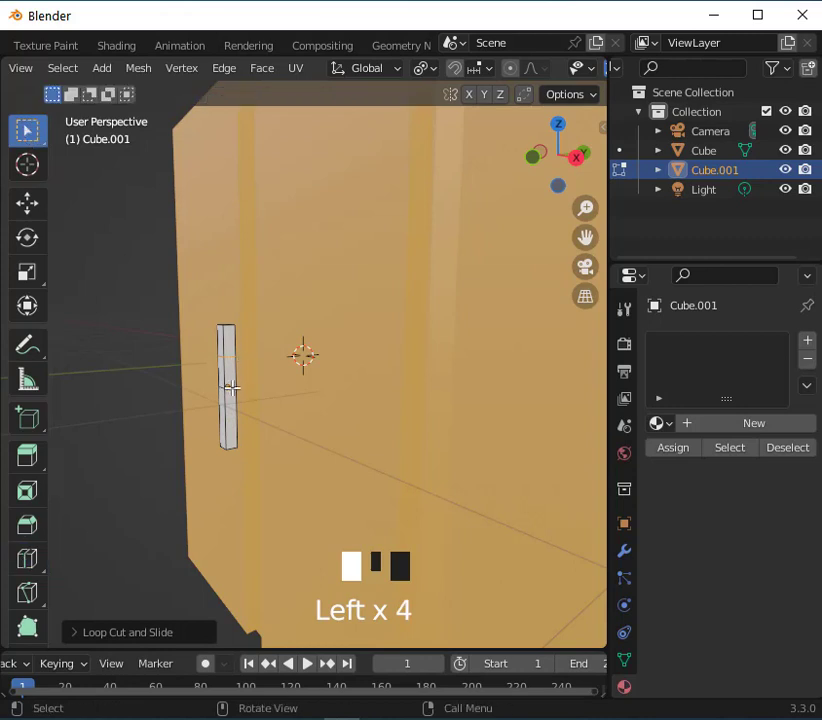
Turn on X-Ray display so the handle's rear edges can be selected along with its front edges.
scroll(231, 388, up, 4)
scroll(172, 402, down, 2)
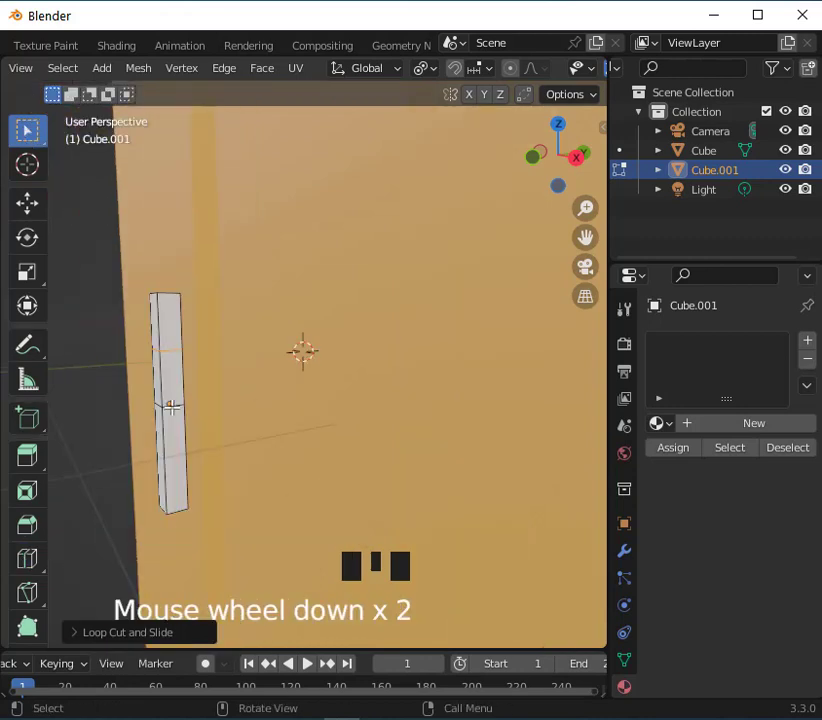
middle_drag(172, 402, 177, 408)
click(174, 409)
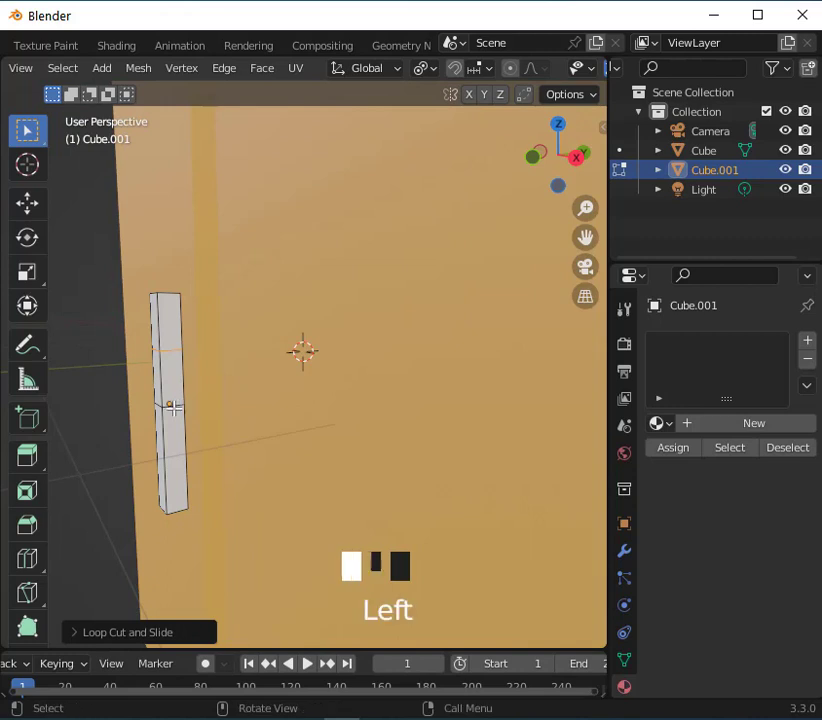
middle_click(160, 410)
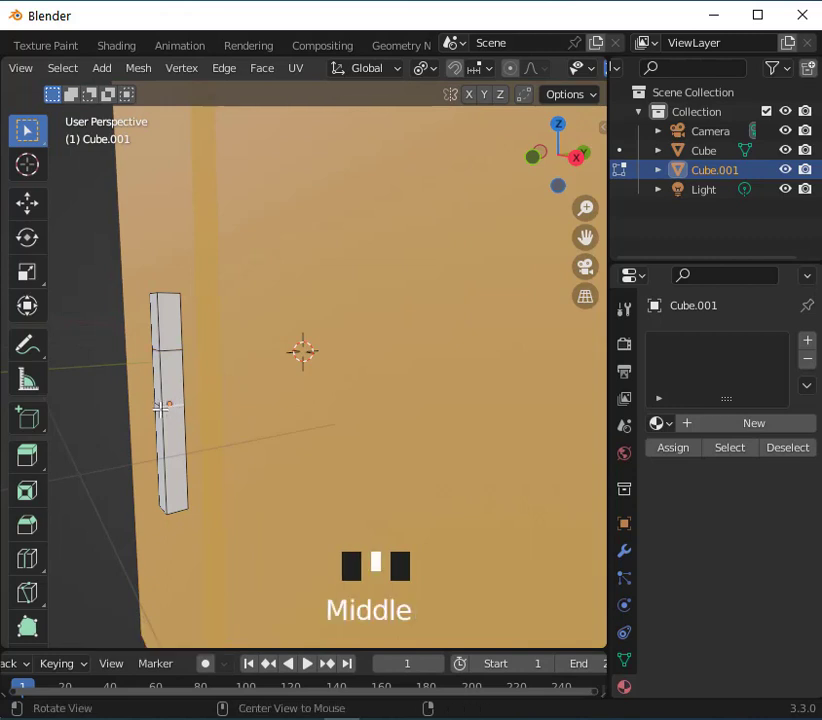
middle_click(174, 410)
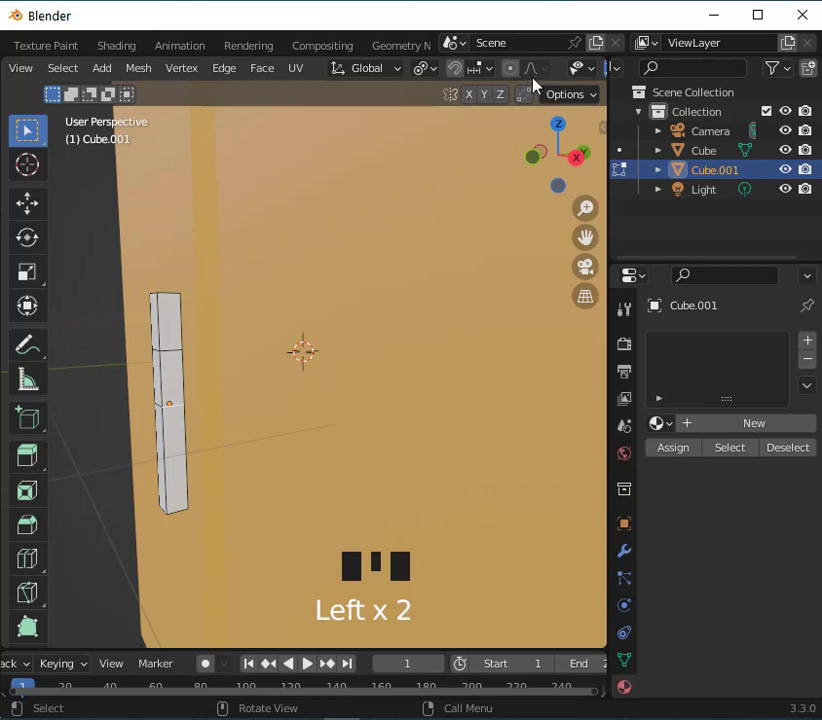
scroll(533, 80, down, 11)
click(499, 68)
Select the whole middle edge loop of the handle and move it down along the Z axis to near the lower end.
click(173, 403)
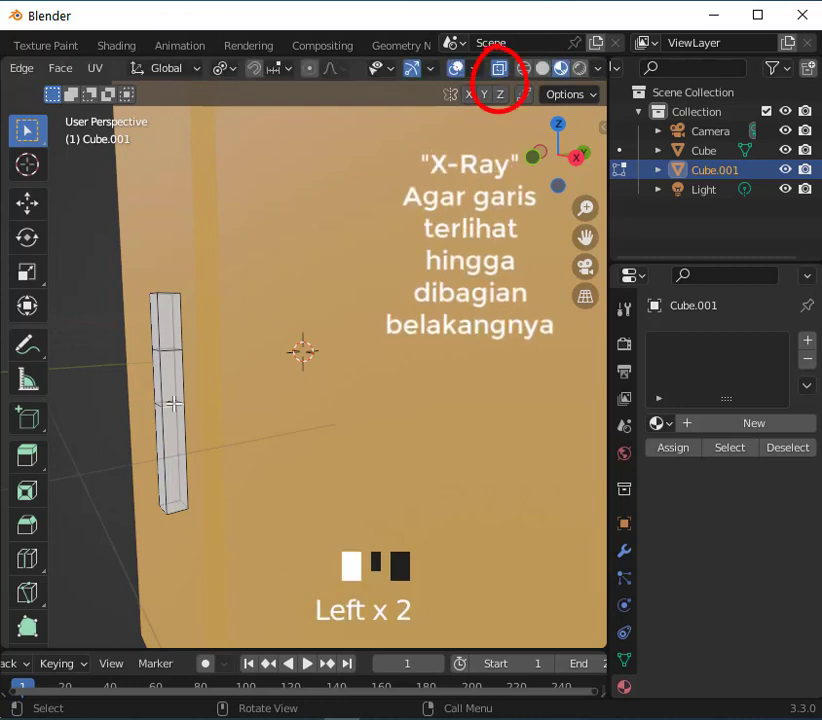
click(171, 403)
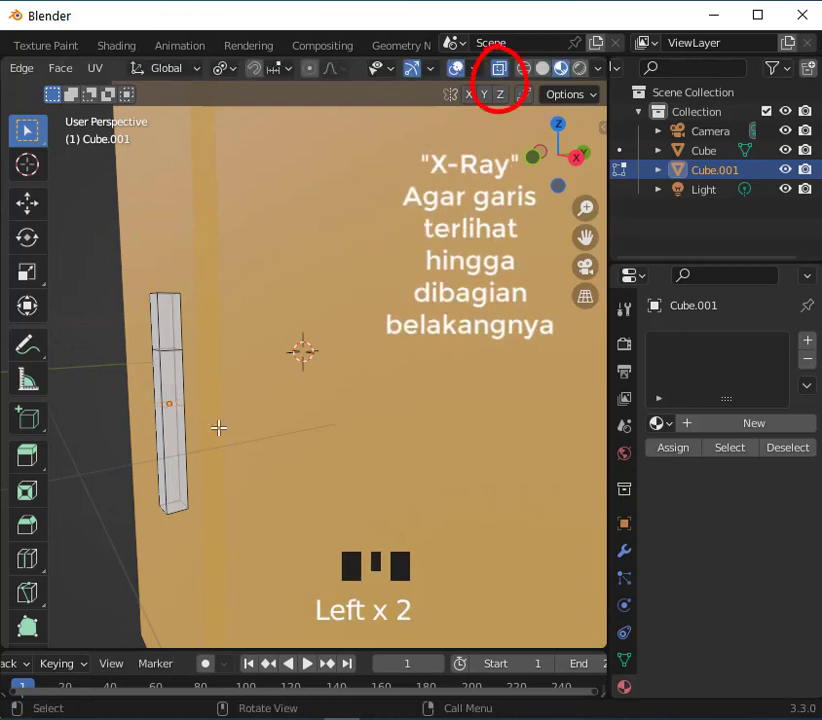
click(174, 400)
click(224, 434)
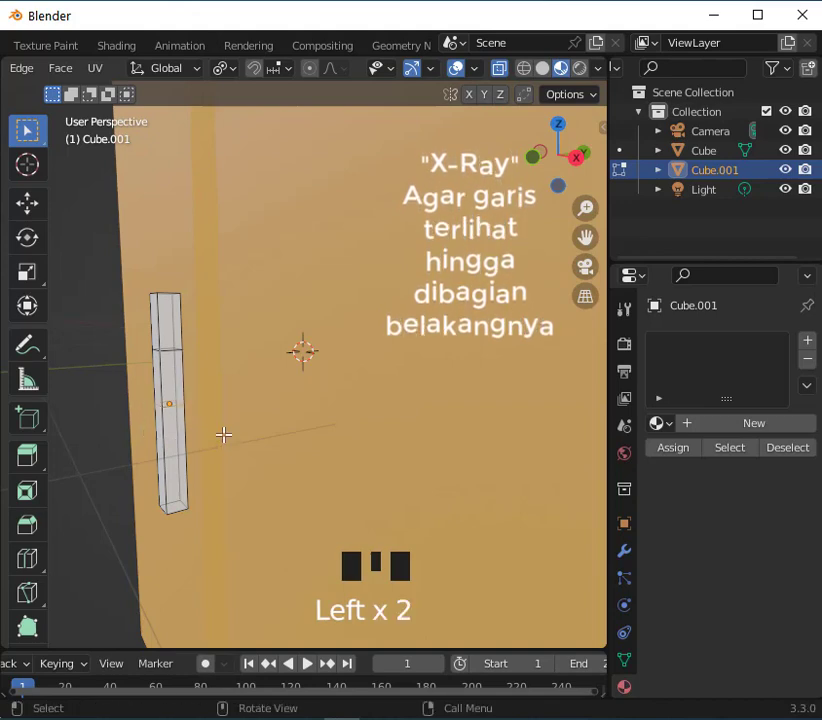
key(g)
key(z)
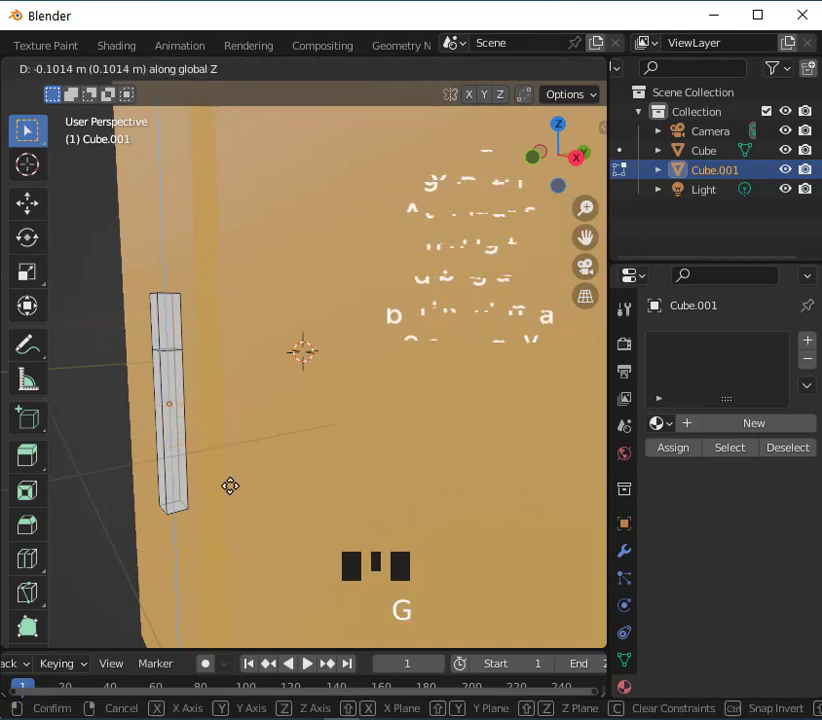
click(238, 518)
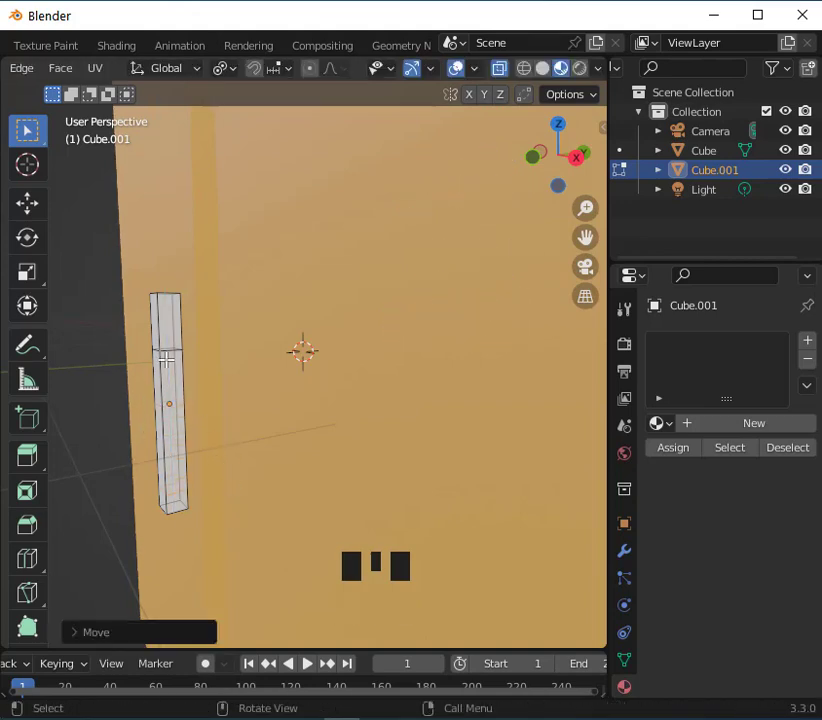
Select the upper edge loop and raise it about 0.09 m along the Z axis to near the handle's upper end.
click(230, 376)
key(g)
key(z)
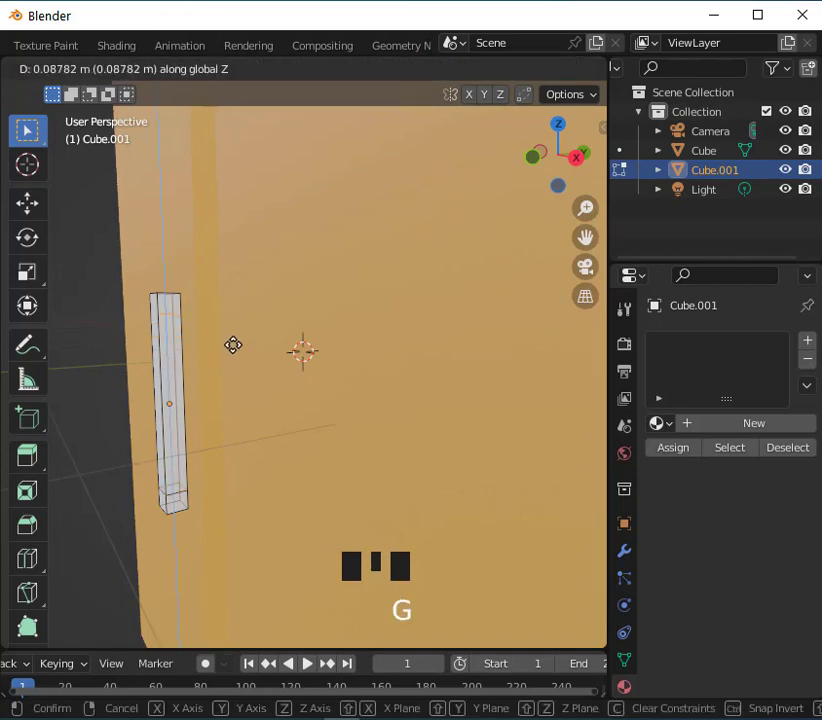
click(233, 345)
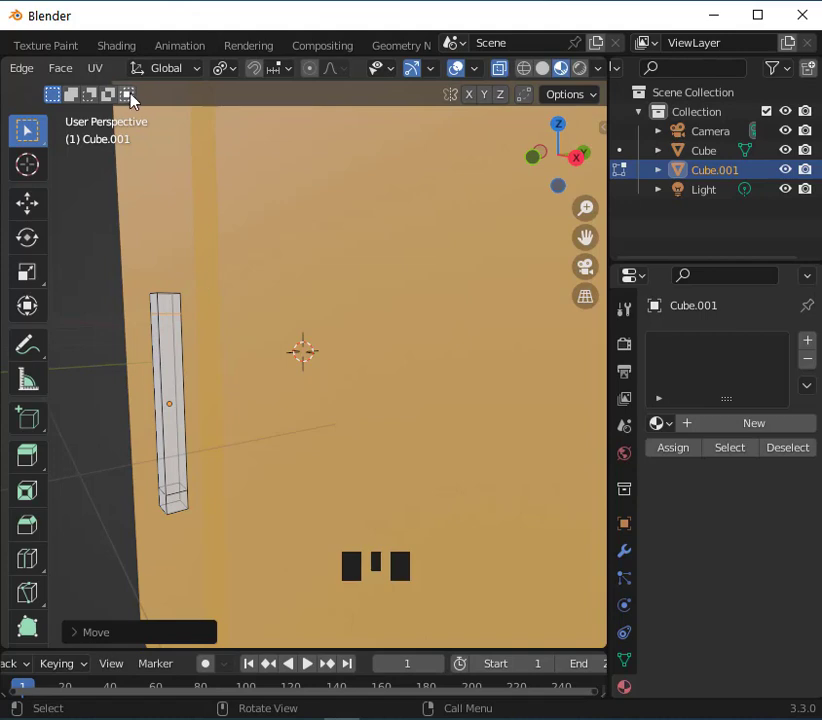
Switch the handle mesh to face selection mode.
scroll(121, 108, up, 3)
scroll(171, 193, down, 5)
scroll(224, 116, down, 1)
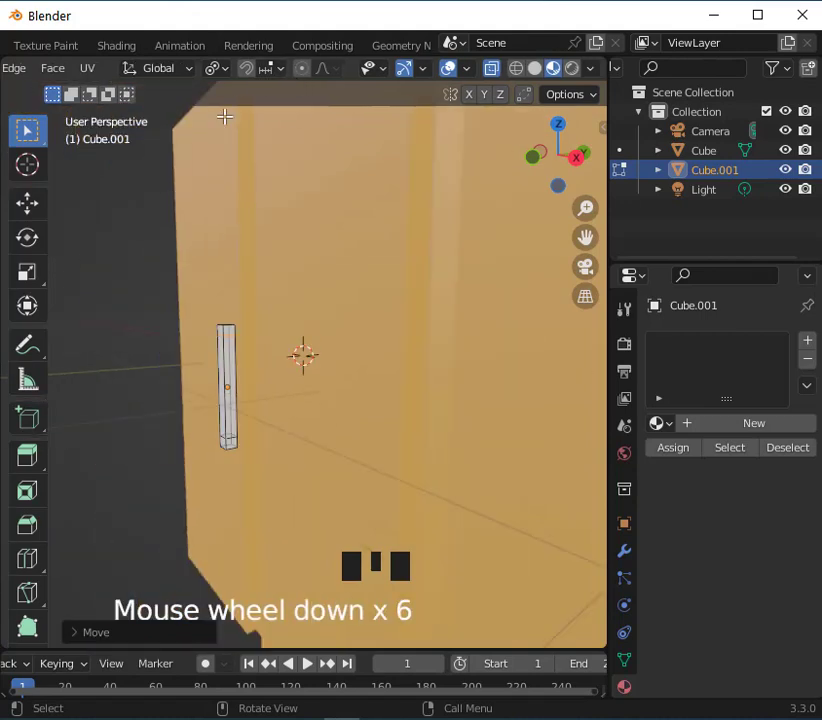
scroll(156, 105, up, 14)
scroll(145, 80, down, 2)
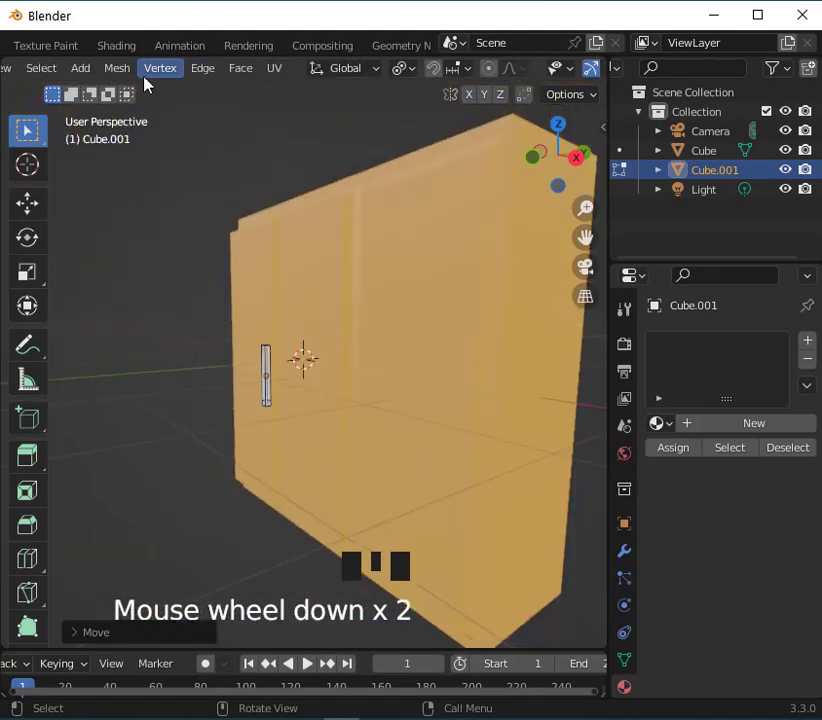
scroll(100, 85, up, 9)
click(204, 69)
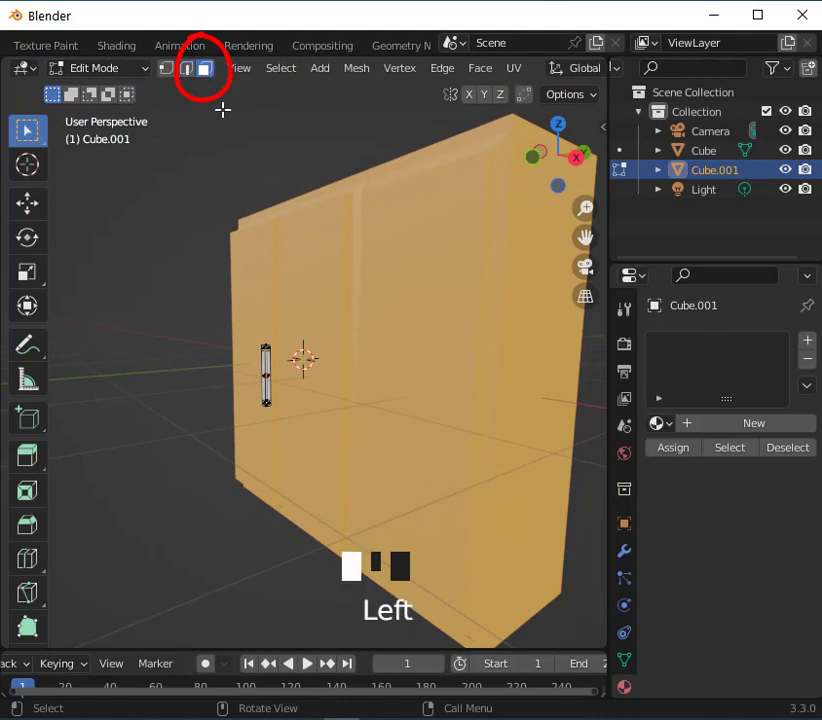
Select the handle's upper and lower end faces facing the door, extrude them about 0.06 m along the Y axis, and leave mesh editing.
scroll(325, 313, up, 6)
click(141, 285)
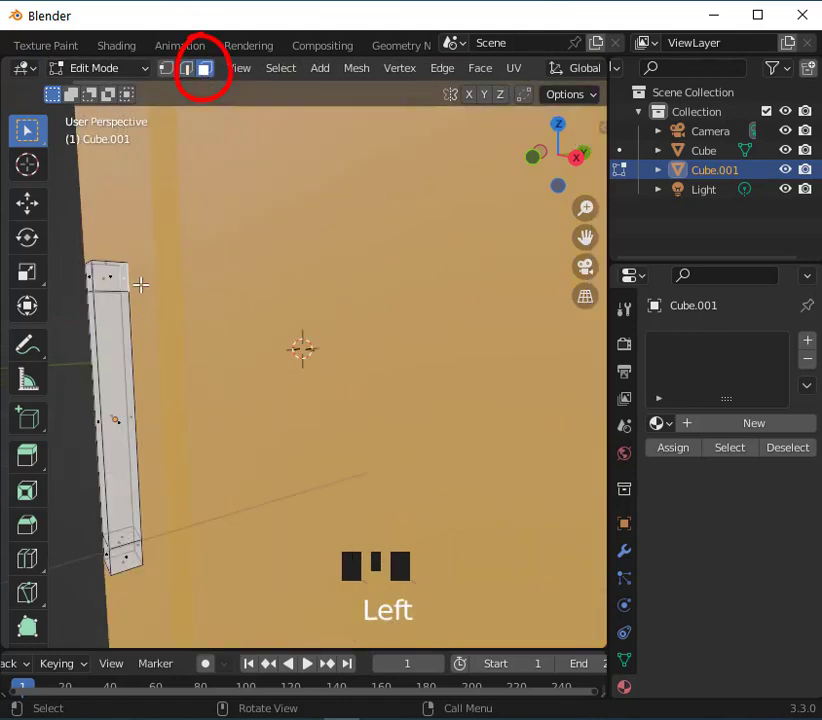
click(148, 551)
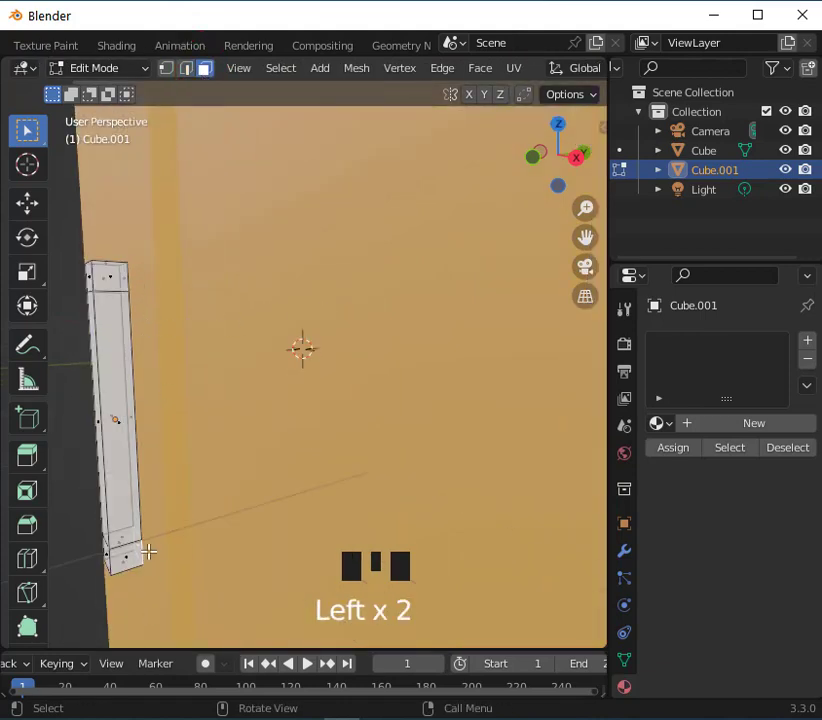
shift+click(128, 279)
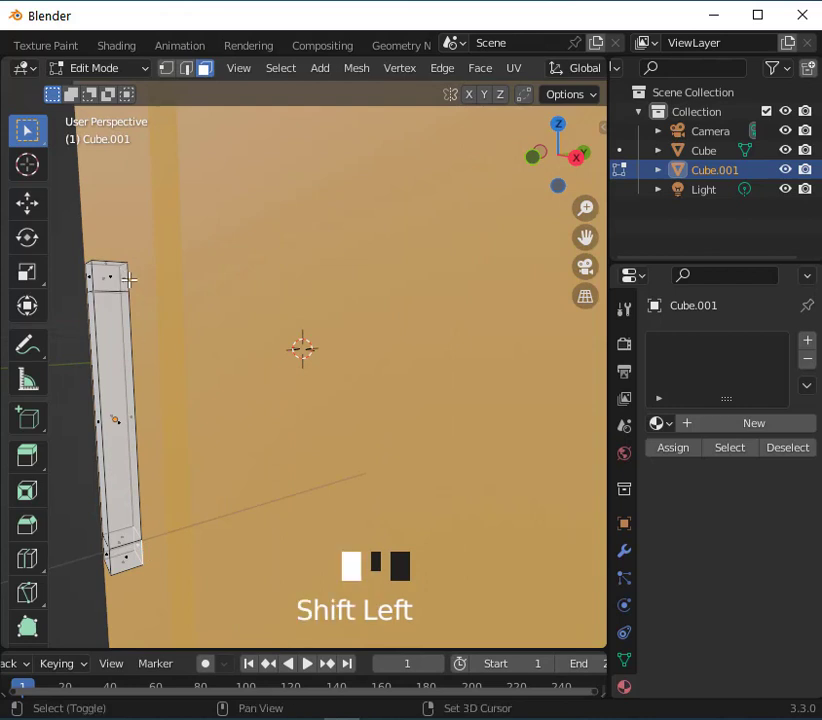
key(e)
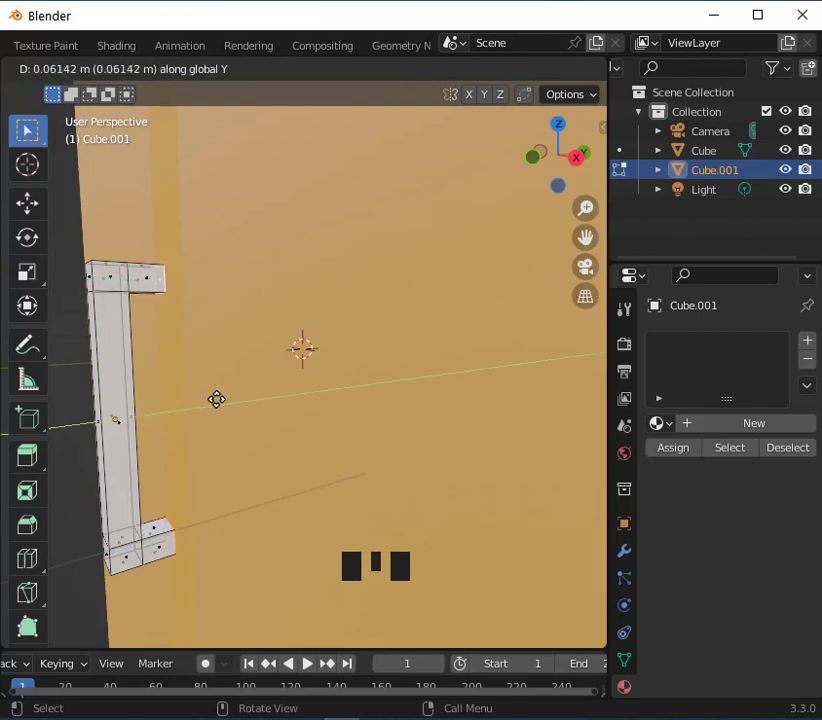
click(216, 399)
scroll(216, 400, down, 3)
key(Tab)
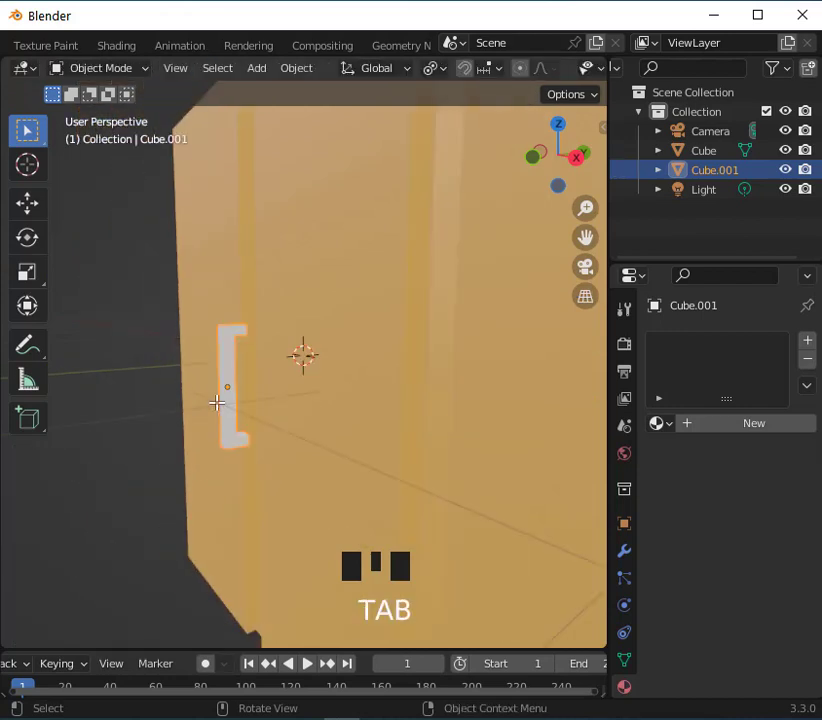
Move the handle slightly along the Y axis toward the wardrobe door.
middle_drag(217, 400, 194, 404)
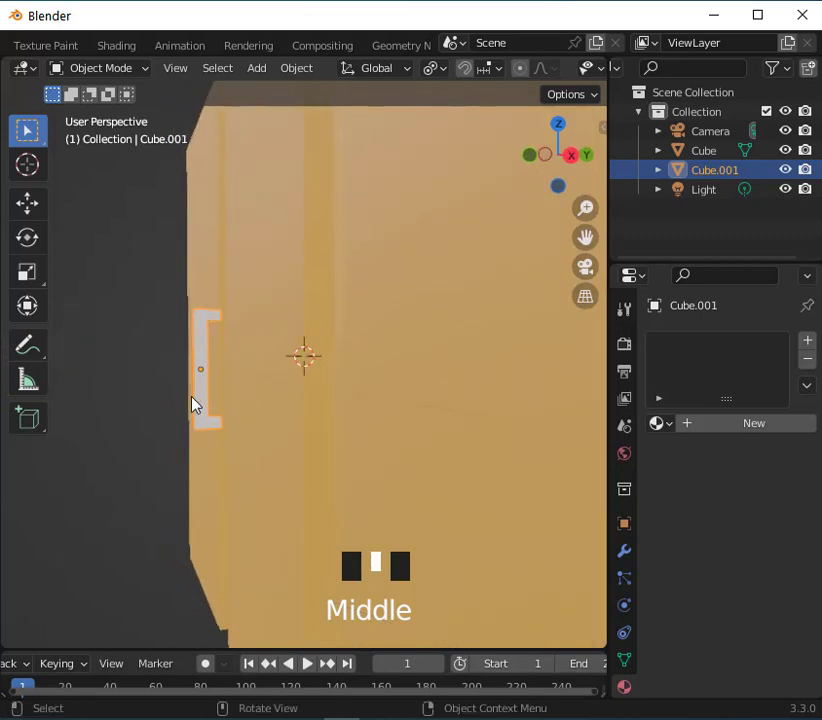
key(g)
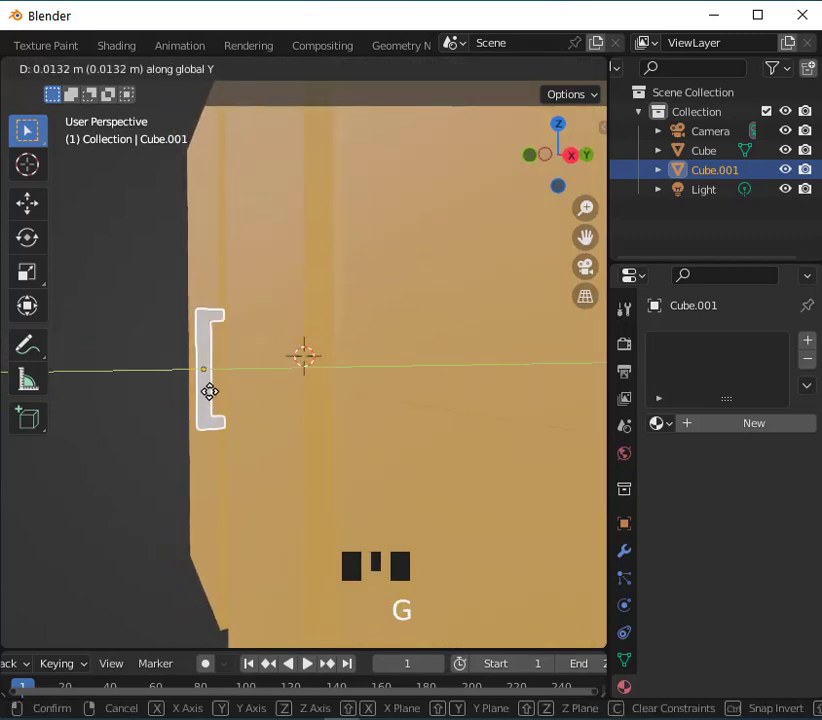
click(232, 405)
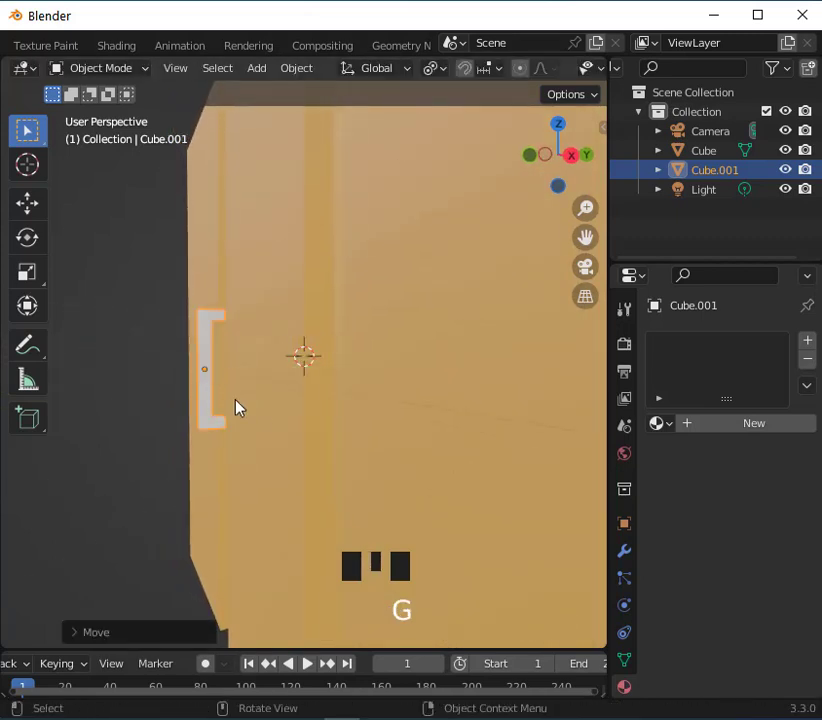
Duplicate the handle along the X axis onto the middle door, just across the gap from the first handle.
middle_drag(235, 407, 398, 416)
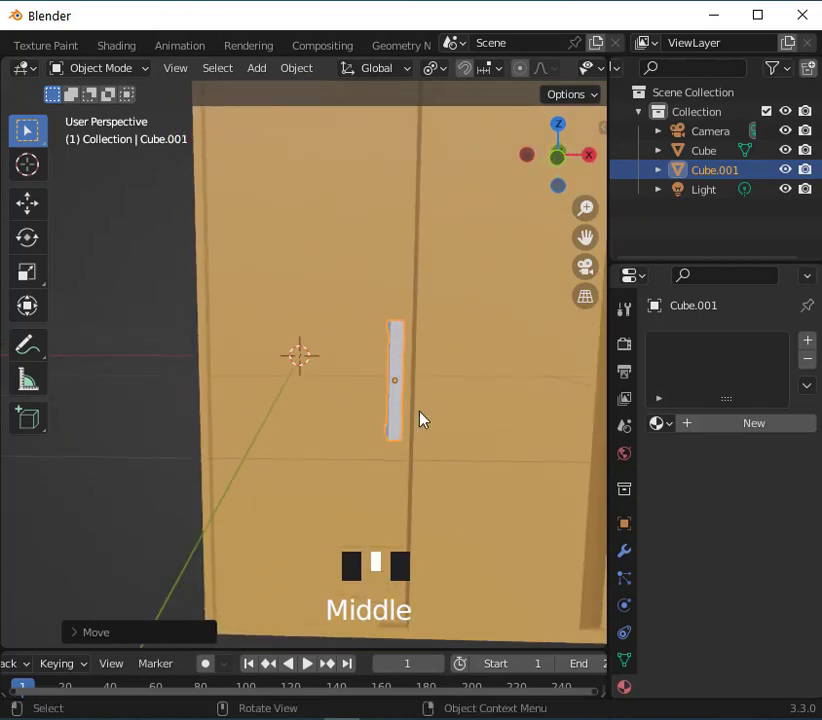
key(shift+d)
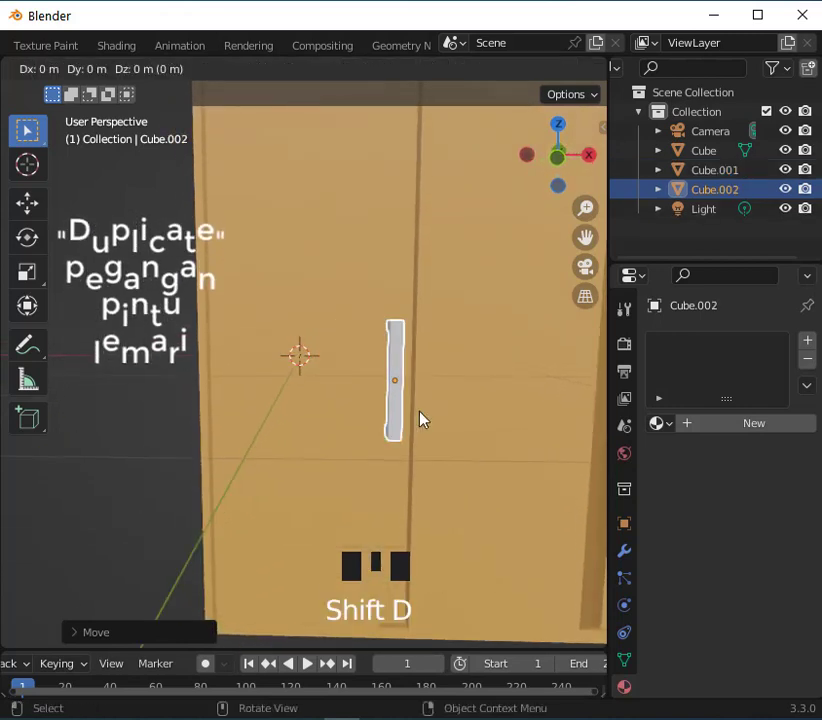
key(x)
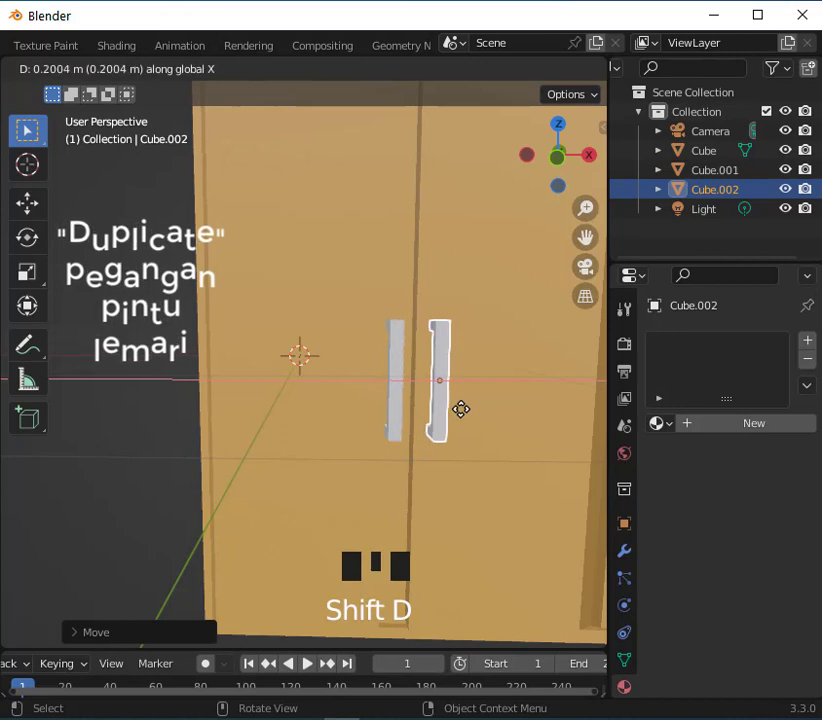
click(458, 417)
mouse_move(458, 417)
middle_down()
mouse_move(457, 426)
mouse_move(462, 420)
middle_up()
key(g)
key(x)
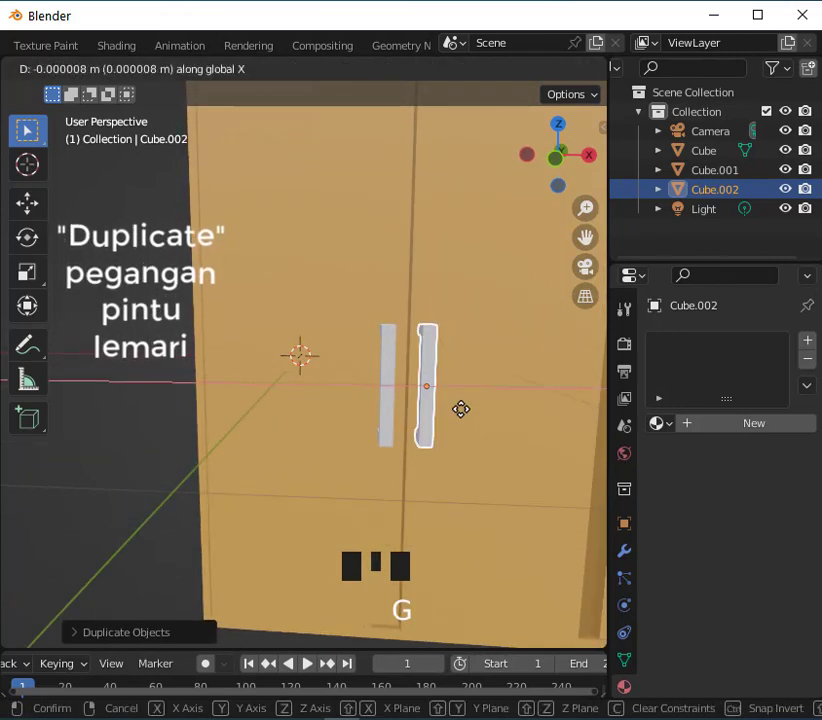
click(463, 408)
Duplicate the middle door's handle about 0.93 m along the X axis, onto the third door near its inner edge.
scroll(464, 412, down, 3)
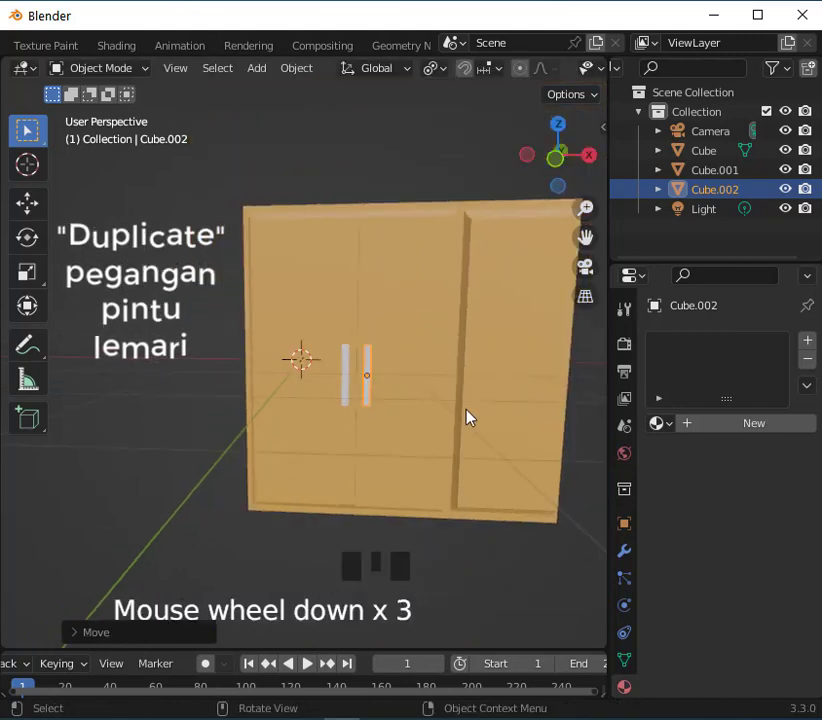
key(shift+d)
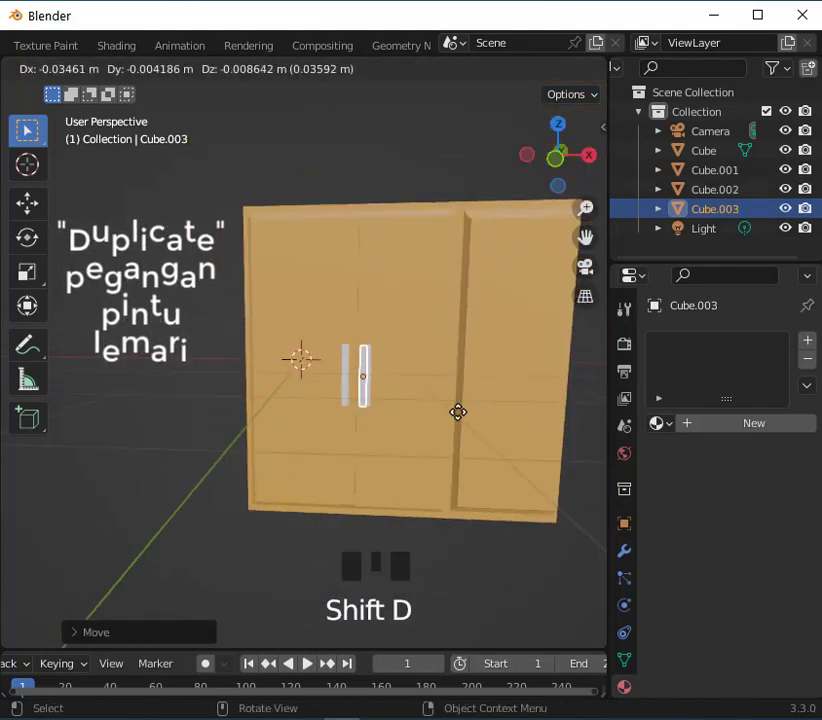
key(x)
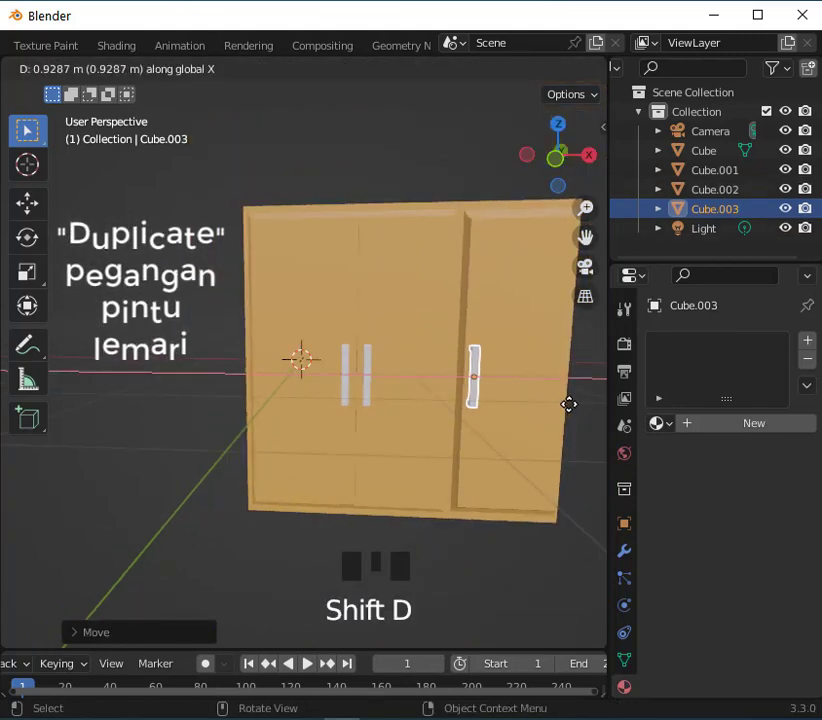
click(565, 410)
scroll(563, 415, up, 4)
scroll(563, 415, down, 2)
middle_drag(563, 415, 530, 392)
scroll(532, 400, down, 3)
middle_drag(442, 435, 487, 450)
scroll(489, 451, up, 2)
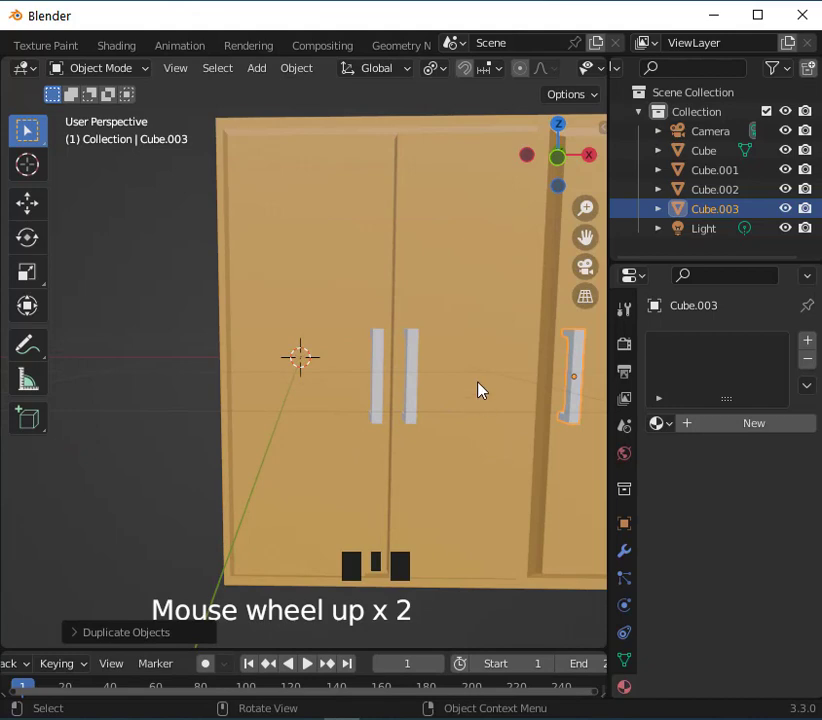
Try yellow and orange tones as the wardrobe material's base color and settle on solid black.
click(485, 282)
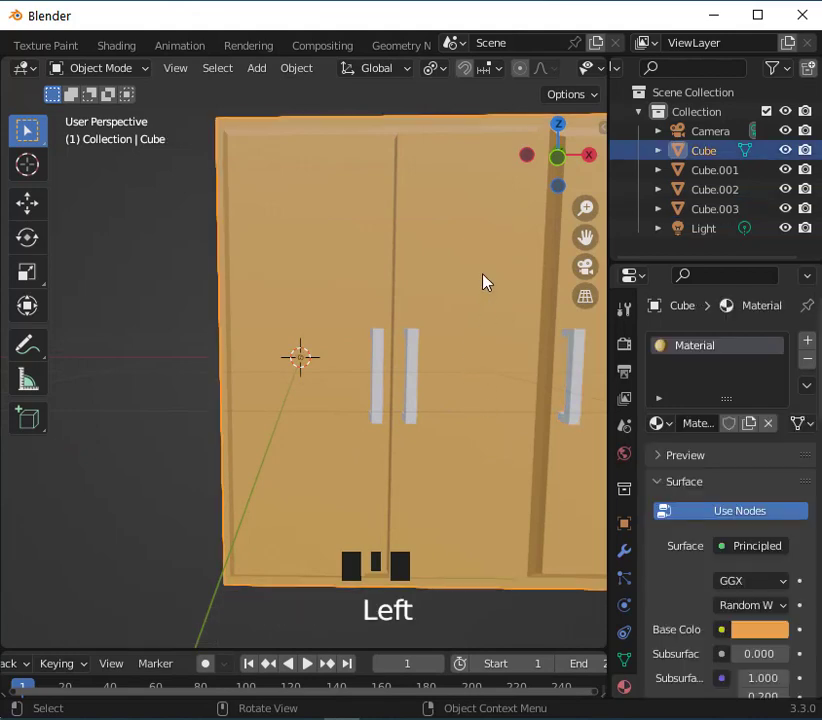
click(772, 627)
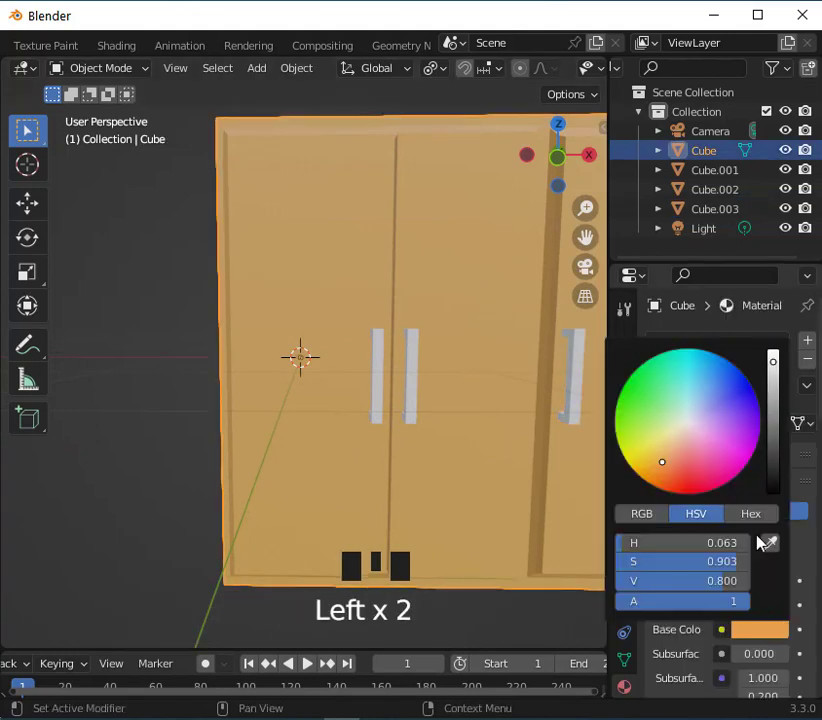
mouse_move(666, 457)
mouse_down()
mouse_move(686, 425)
mouse_move(664, 454)
mouse_move(683, 454)
mouse_move(725, 389)
mouse_move(742, 388)
mouse_move(749, 439)
mouse_move(701, 490)
mouse_move(622, 400)
mouse_move(666, 438)
mouse_move(655, 459)
mouse_move(648, 453)
mouse_up()
mouse_move(773, 362)
mouse_down()
mouse_move(773, 464)
mouse_move(773, 350)
mouse_up()
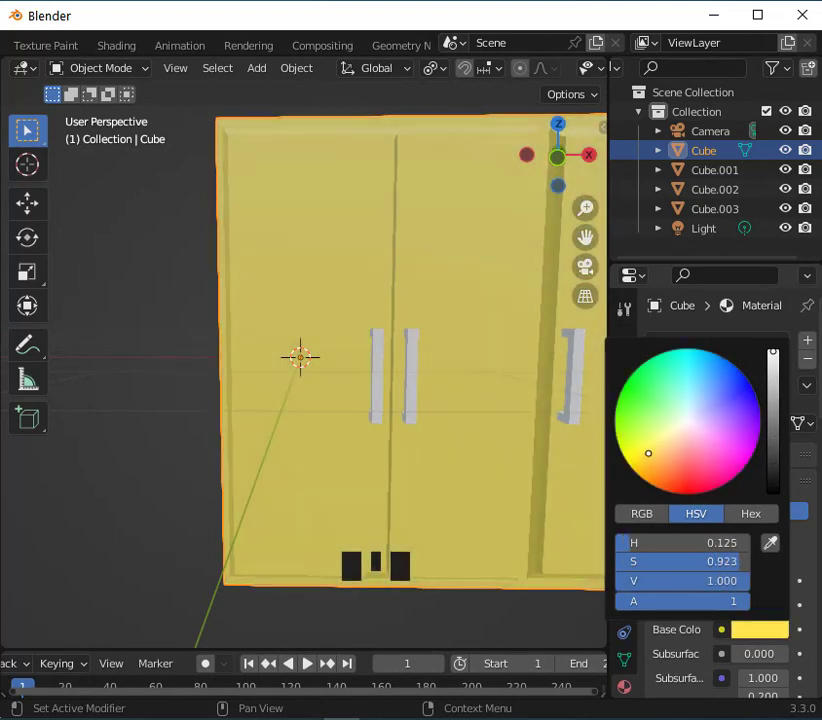
mouse_move(650, 456)
mouse_down()
mouse_move(664, 470)
mouse_move(657, 482)
mouse_up()
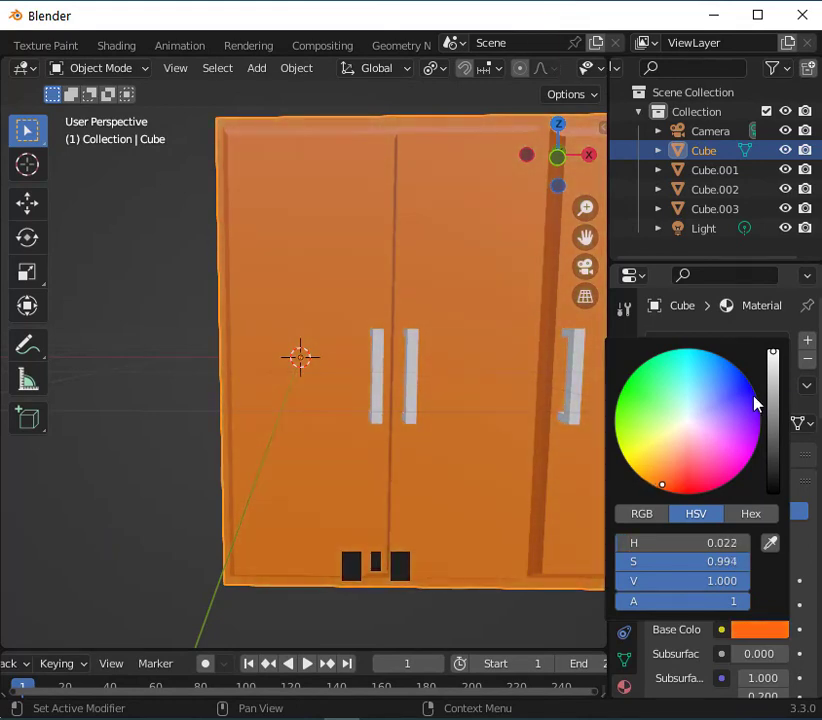
click(749, 514)
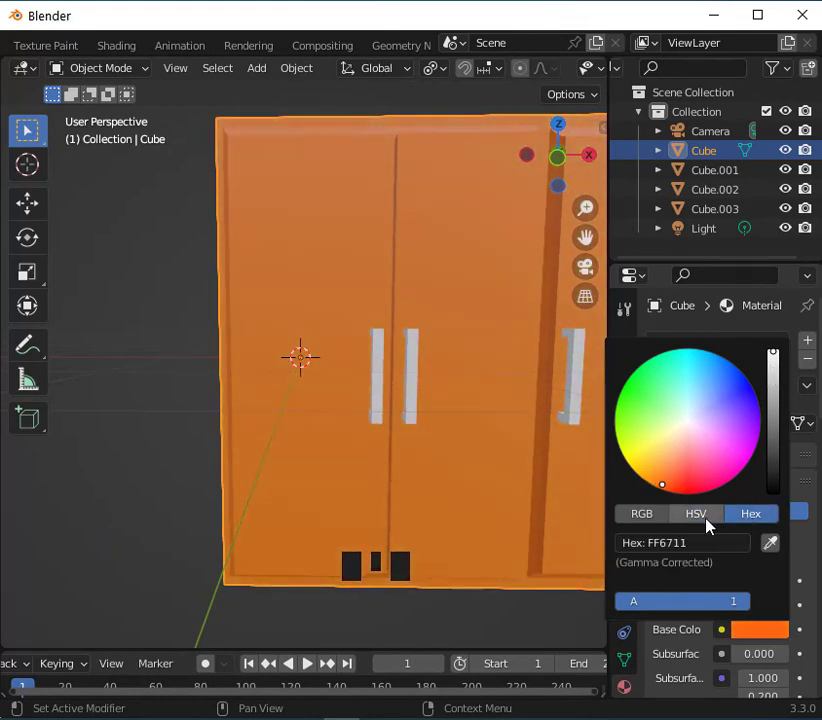
click(663, 516)
mouse_move(666, 490)
mouse_down()
mouse_move(672, 470)
mouse_move(668, 477)
mouse_move(663, 460)
mouse_move(662, 467)
mouse_up()
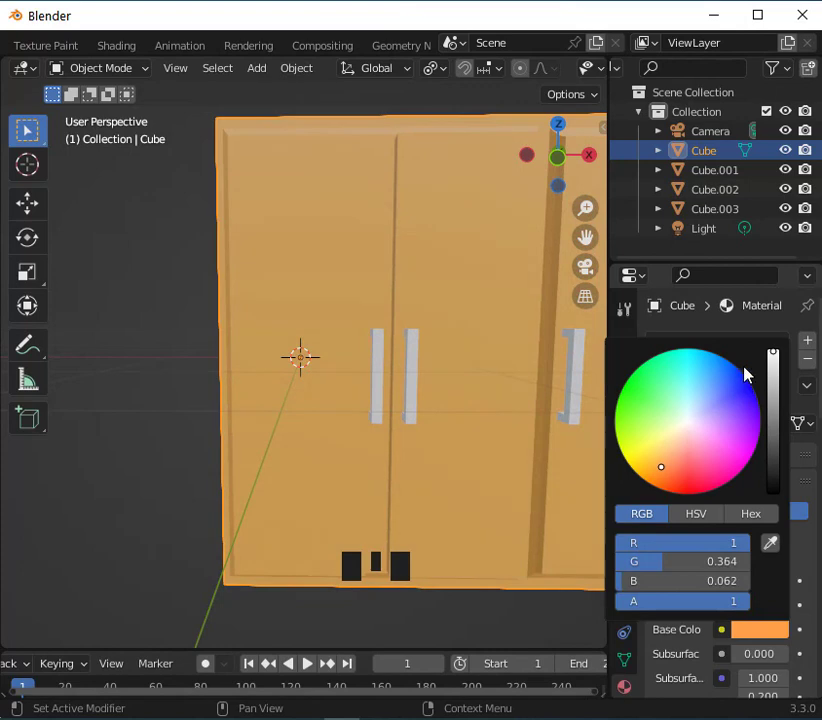
drag(777, 355, 773, 491)
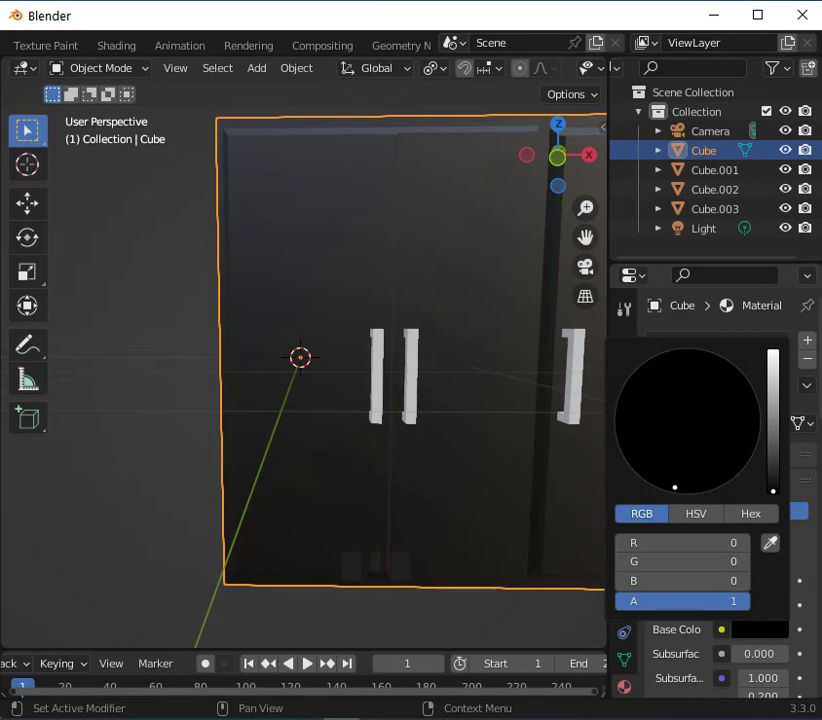
Give the third door's handle a new material with Metallic set to 1.000, widening the properties area to read the settings.
scroll(411, 420, down, 2)
middle_drag(411, 420, 422, 442)
middle_drag(543, 451, 427, 372)
scroll(480, 411, up, 3)
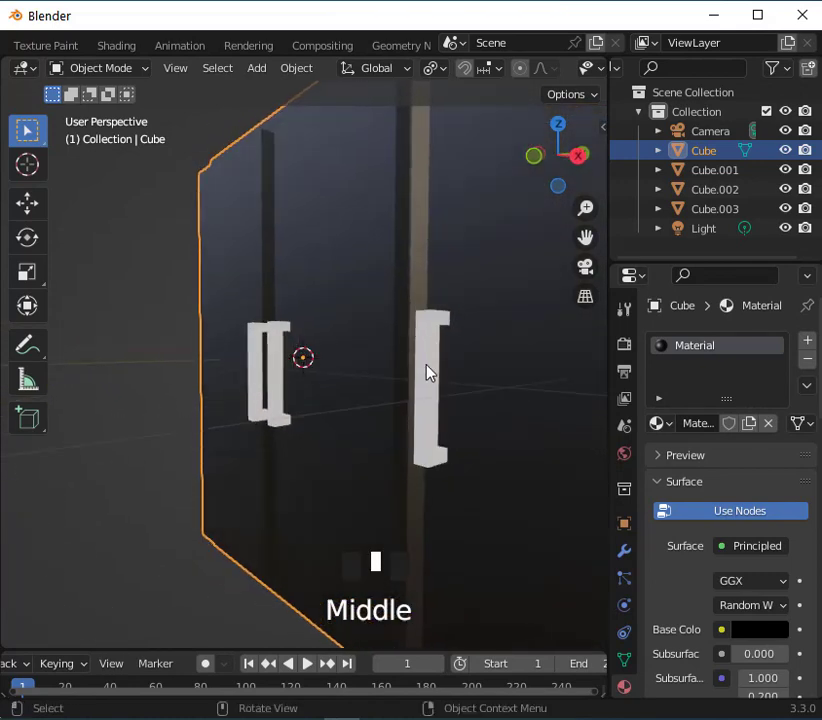
click(427, 372)
click(708, 428)
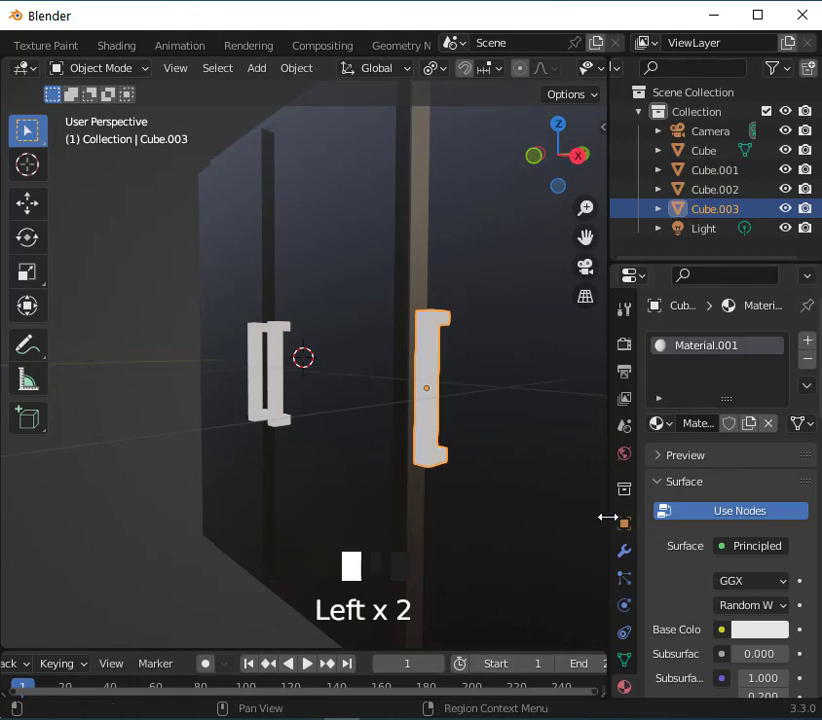
drag(608, 517, 487, 507)
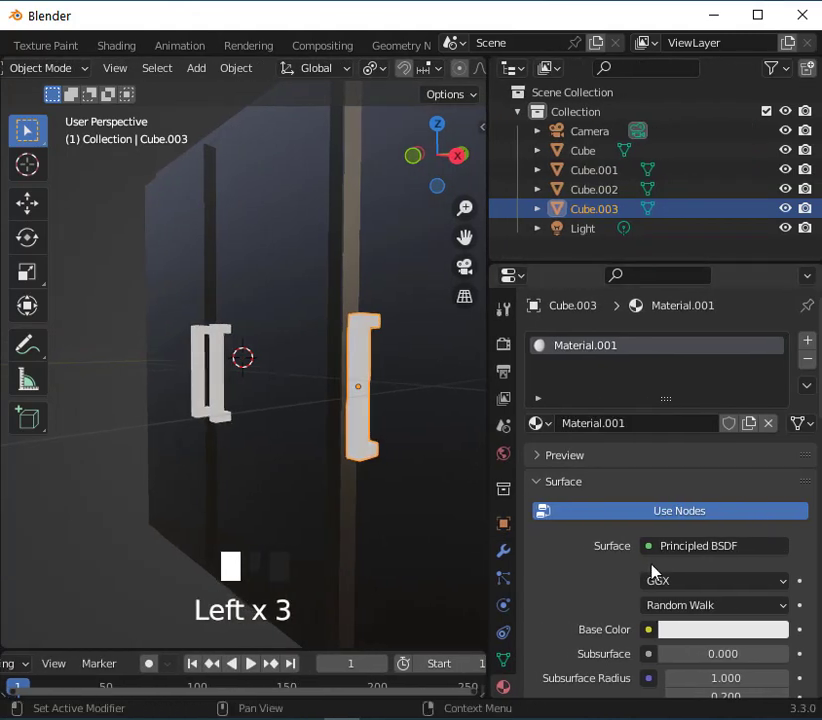
scroll(652, 570, down, 8)
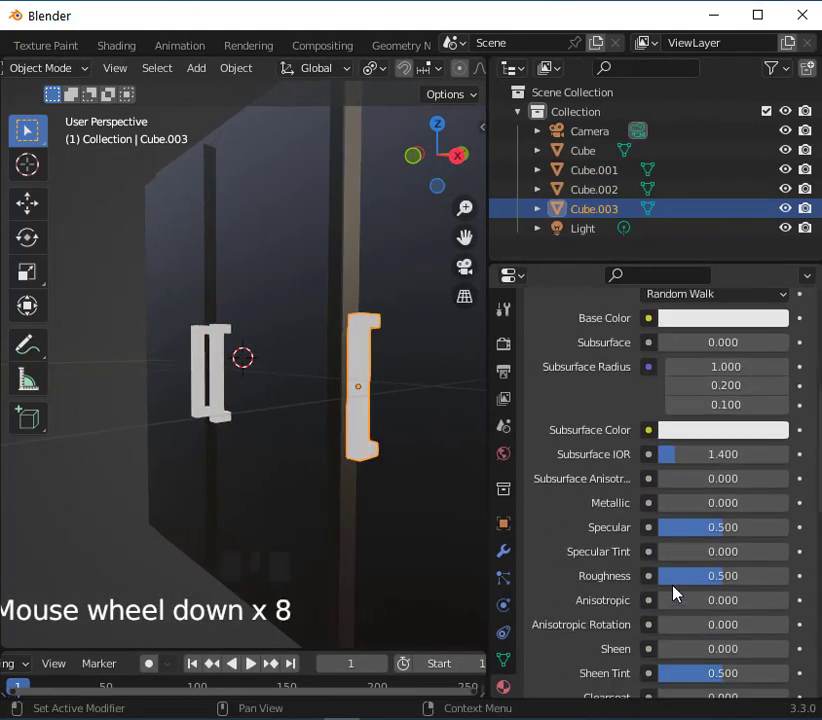
drag(688, 503, 790, 503)
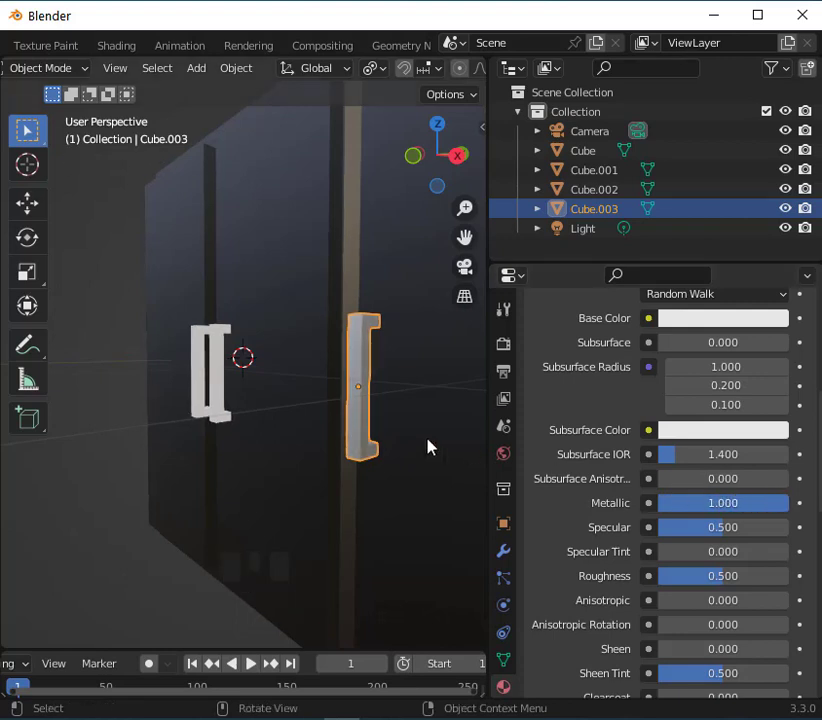
click(723, 503)
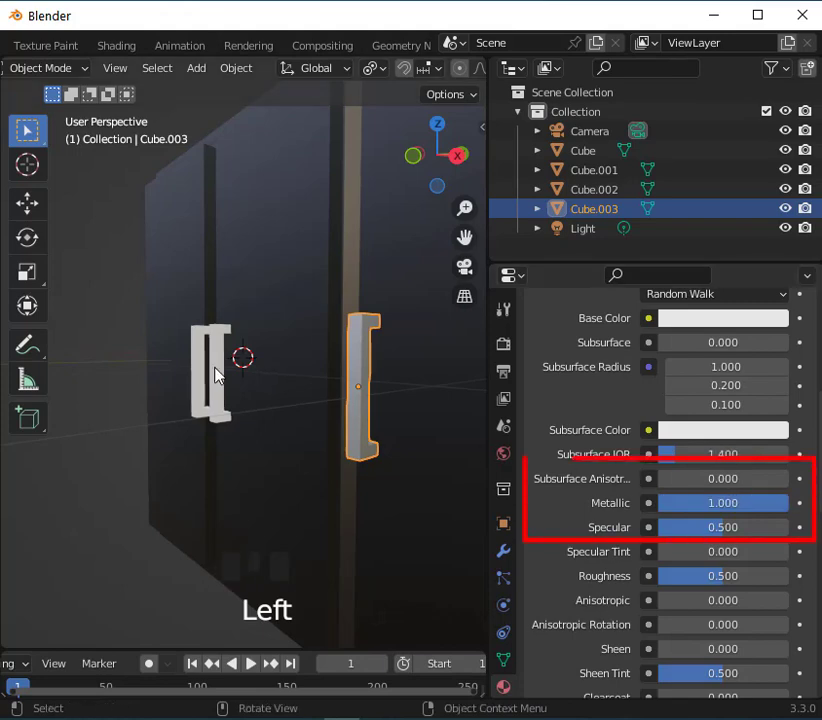
Give the middle door's handle a new material and set its Metallic value to 1.000.
click(218, 372)
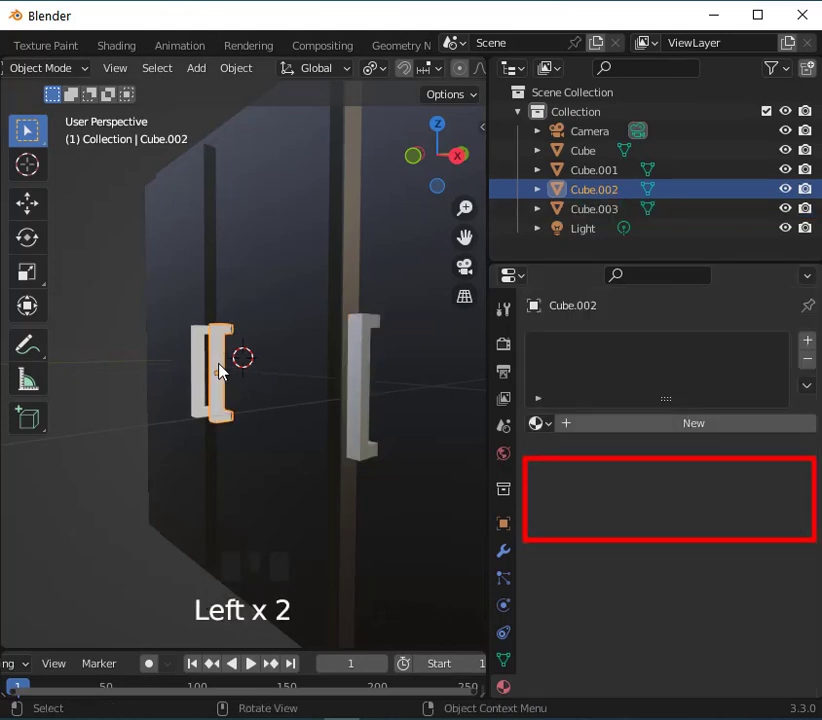
click(630, 432)
scroll(694, 563, down, 9)
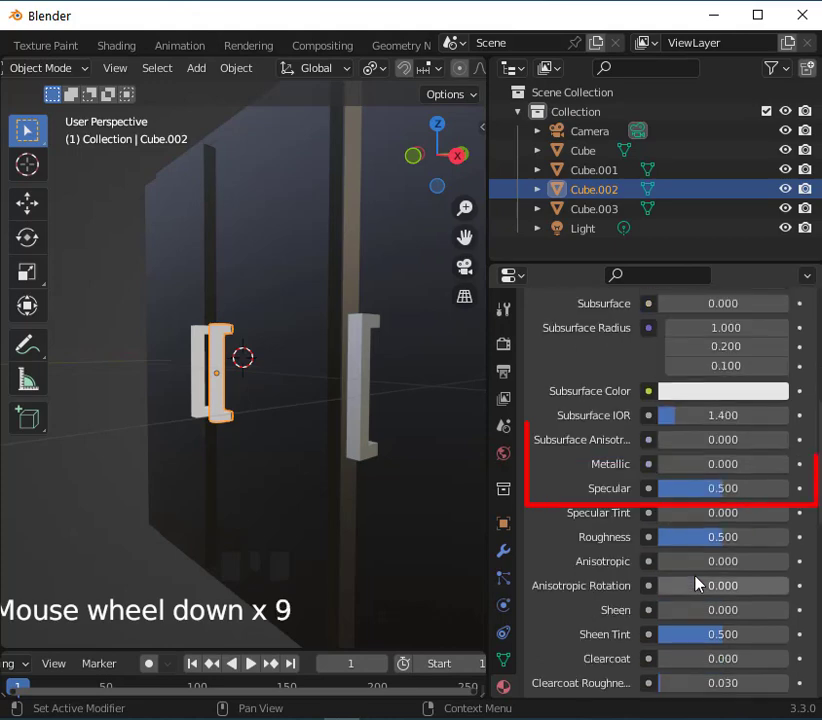
drag(680, 464, 790, 464)
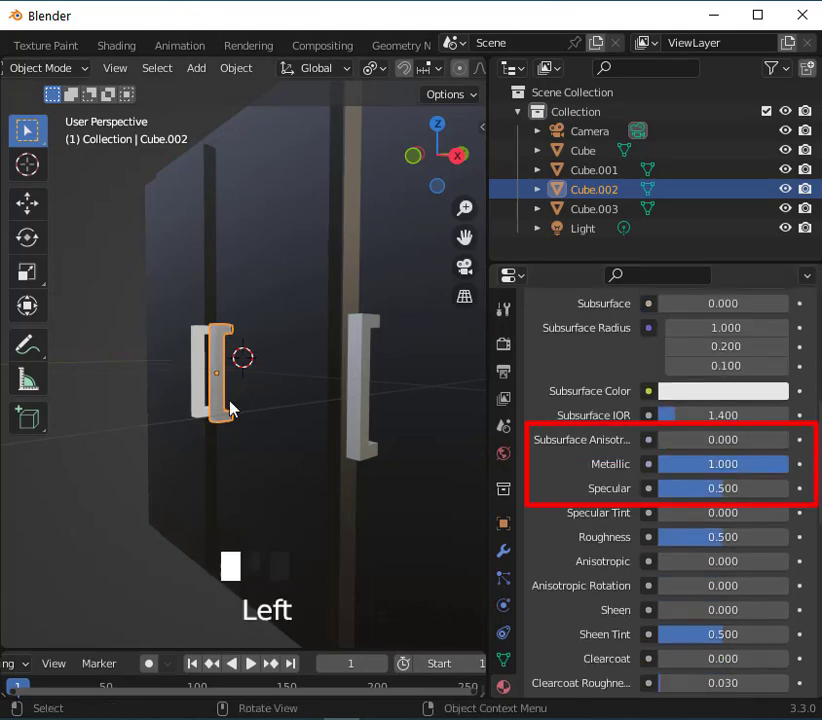
Add a new material to the first door's handle with a Metallic value of 1.000.
click(196, 374)
click(633, 432)
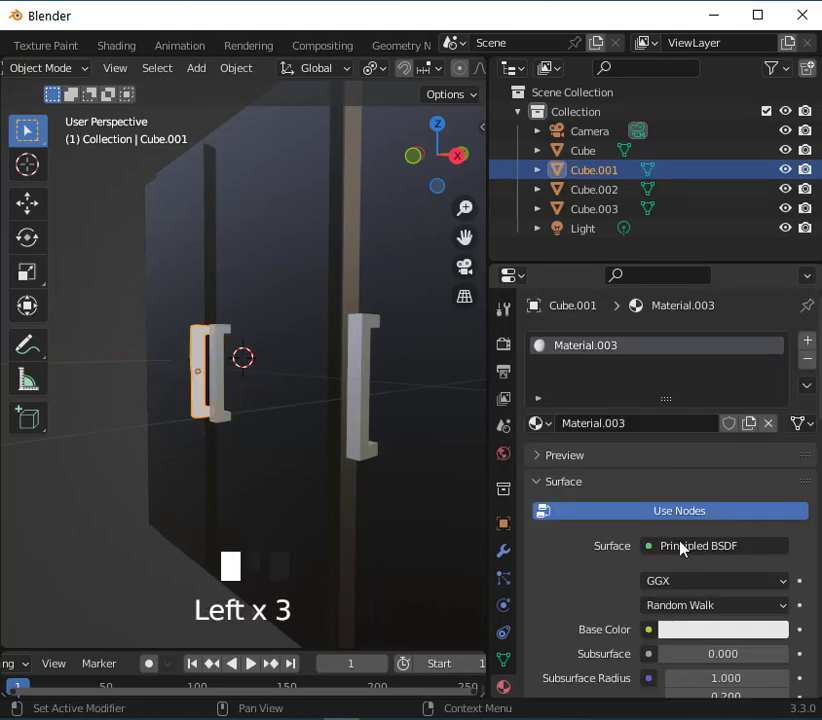
scroll(680, 547, down, 9)
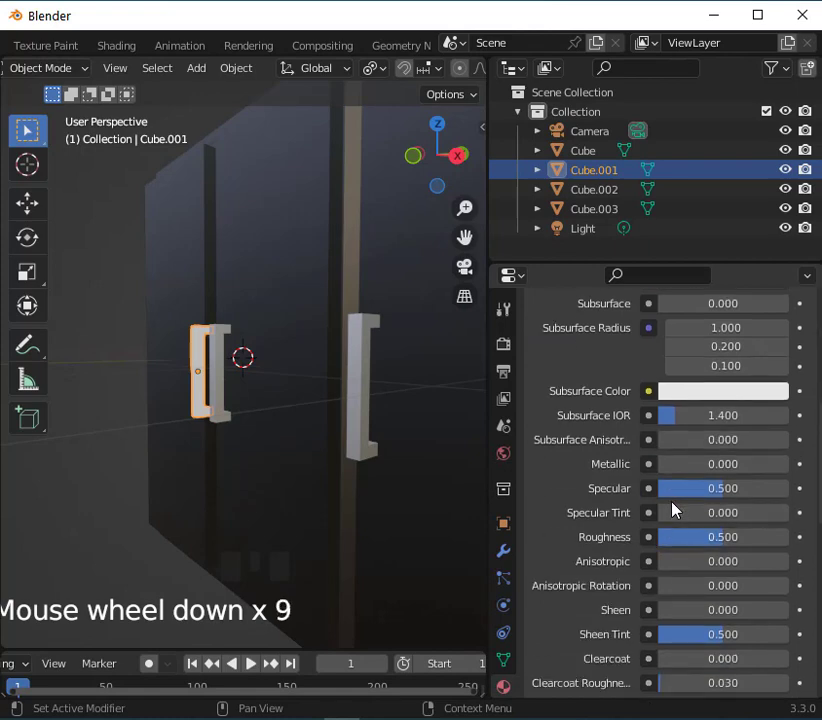
drag(670, 464, 790, 464)
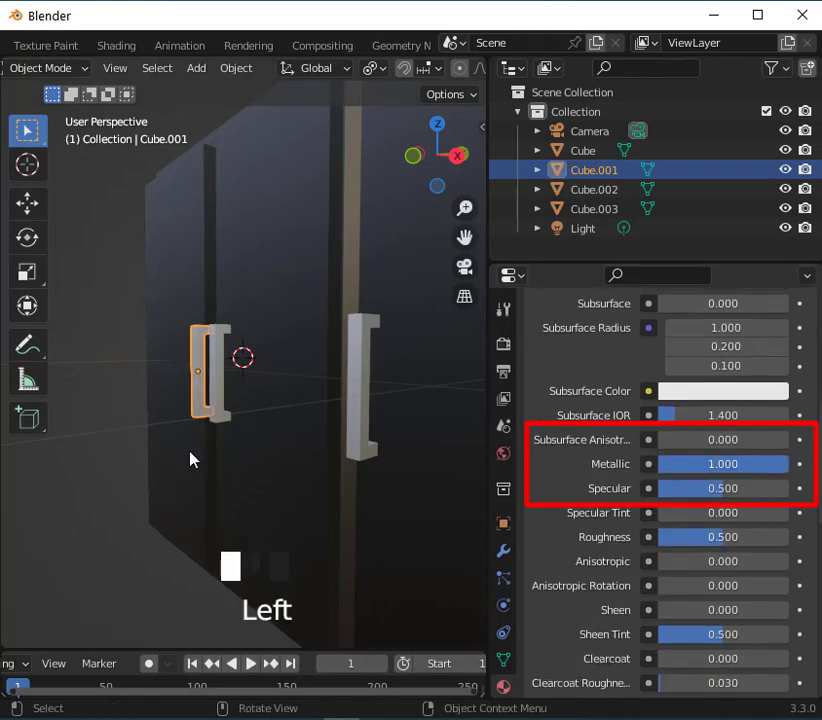
Set the wardrobe body material's Metallic value to 1.000.
middle_drag(193, 459, 239, 383)
click(239, 383)
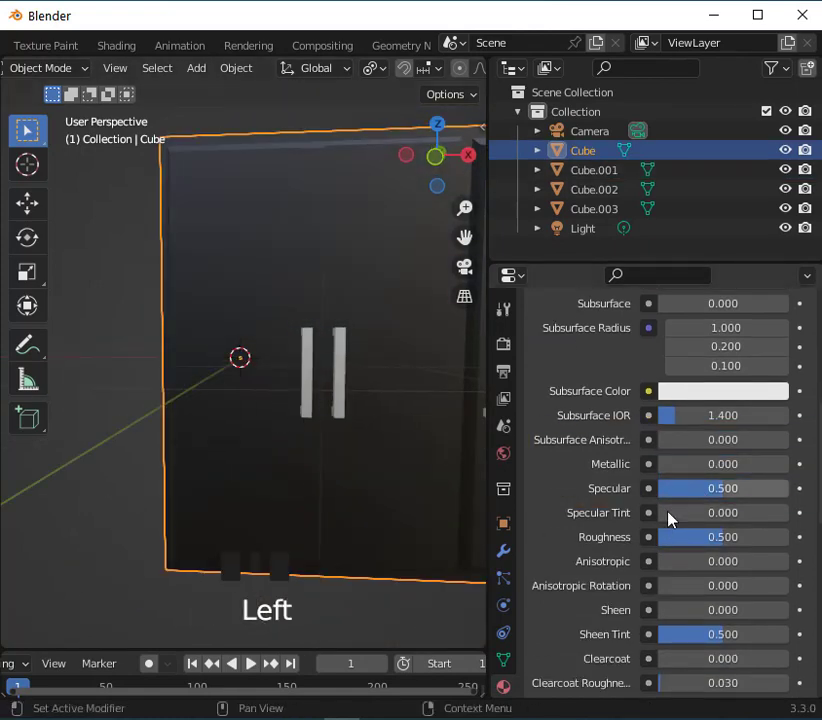
drag(683, 464, 790, 464)
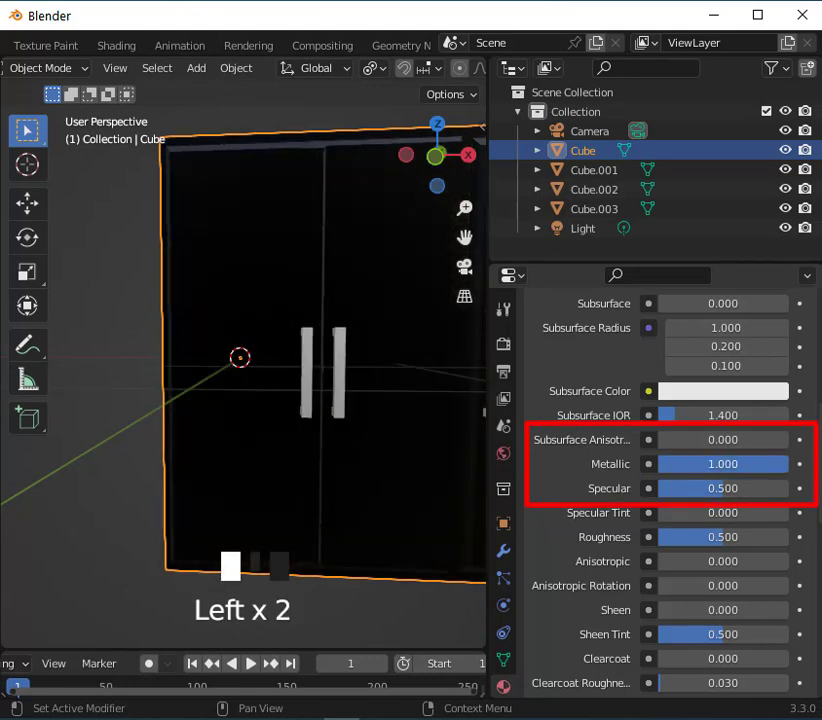
mouse_move(382, 286)
middle_down()
mouse_move(432, 330)
mouse_move(464, 334)
mouse_move(435, 327)
middle_up()
scroll(420, 321, down, 3)
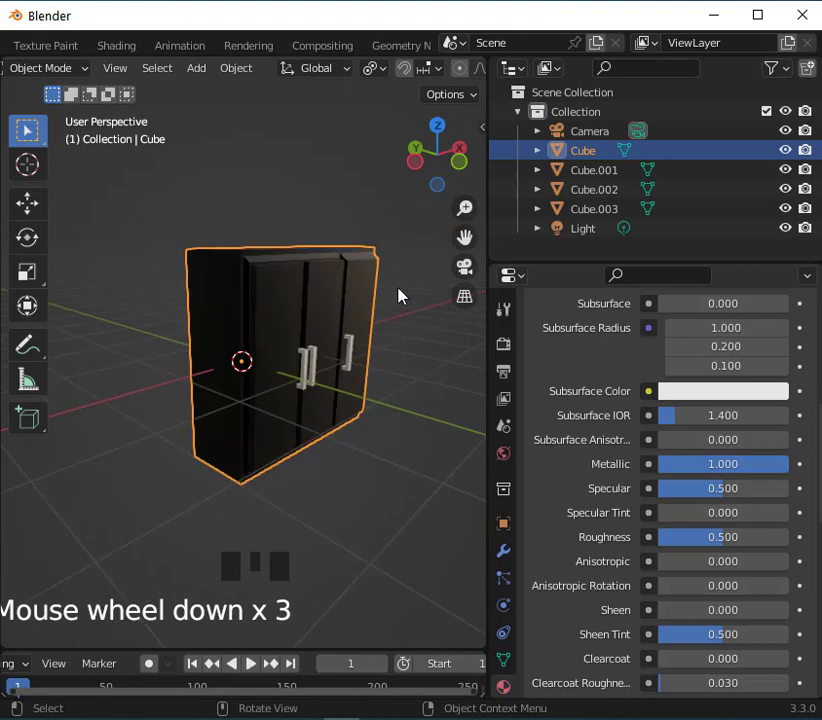
In the camera view, move the wardrobe and its three handles together about 0.66 m so they fit inside the camera frame.
key(KP_0)
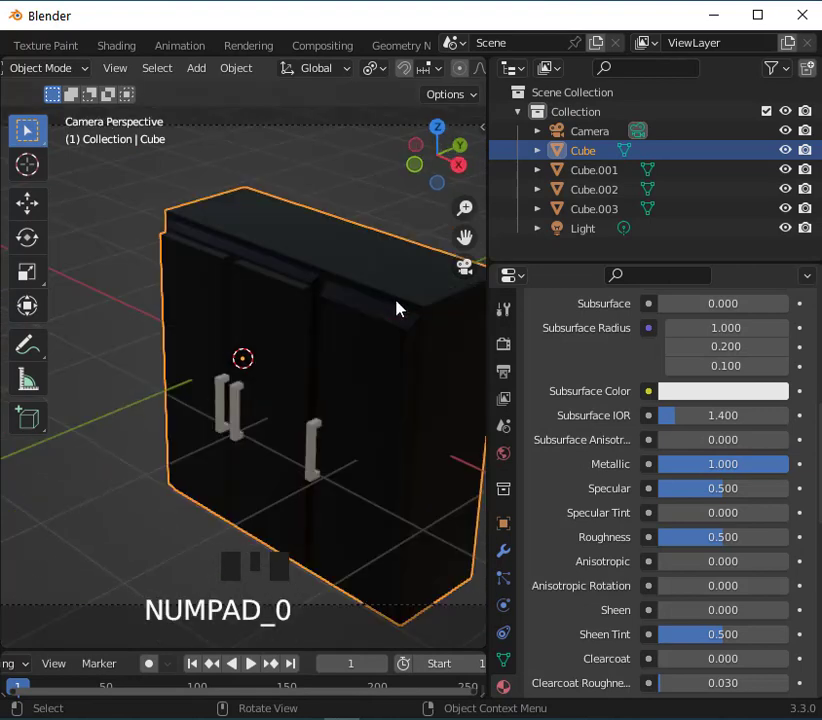
scroll(350, 330, down, 4)
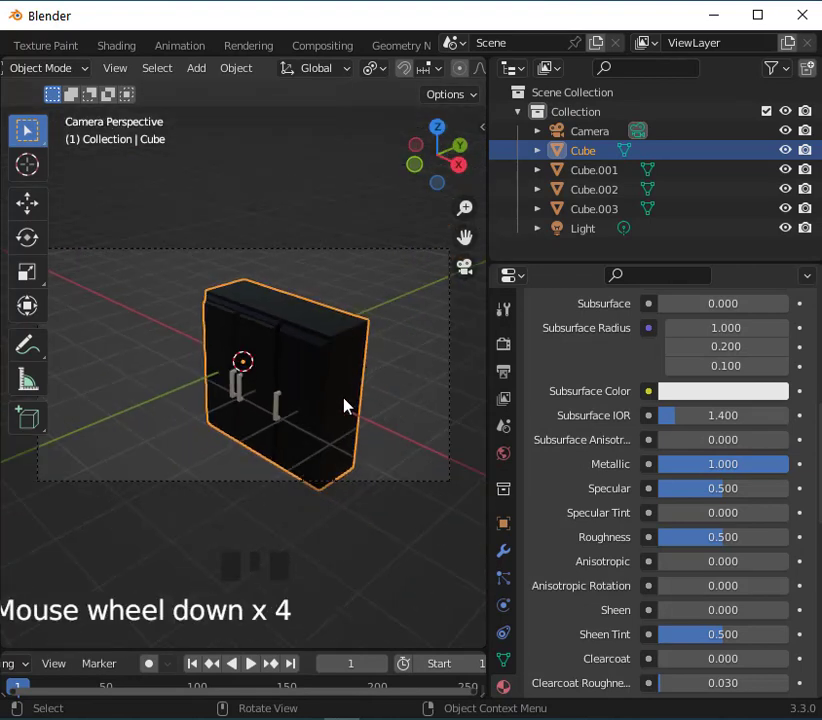
shift+click(279, 405)
shift+click(238, 393)
shift+click(234, 386)
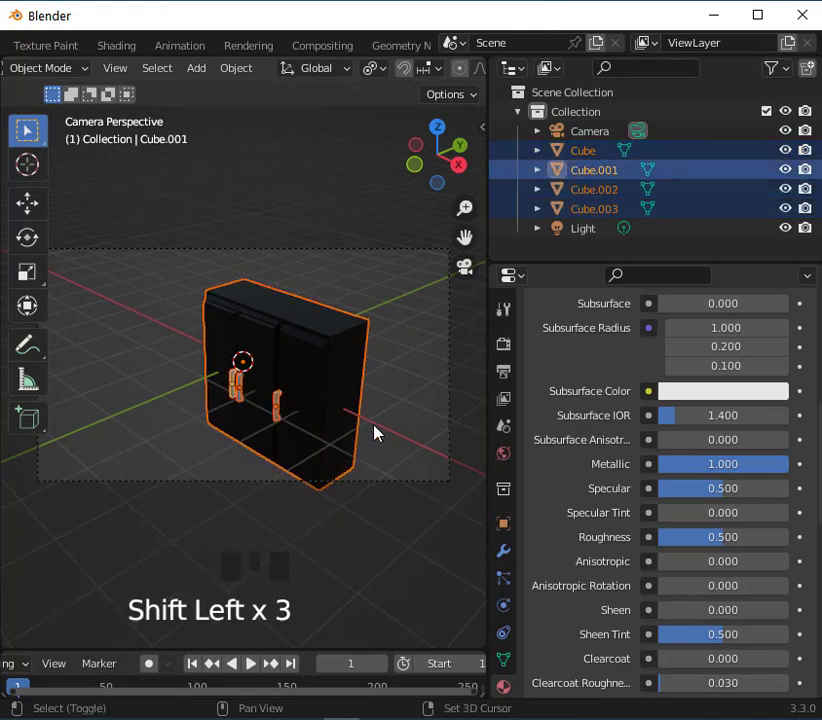
key(g)
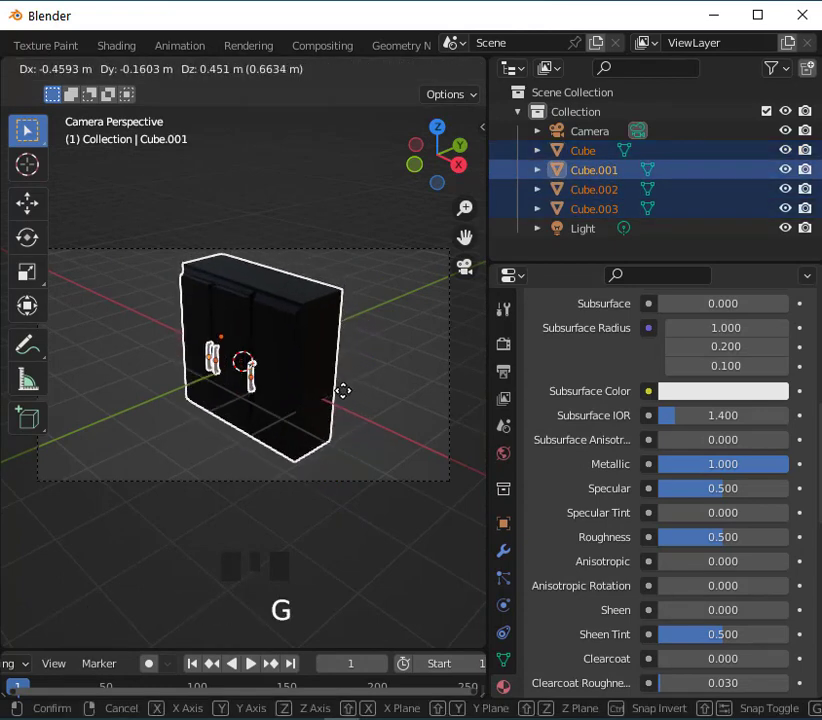
click(331, 405)
key(r)
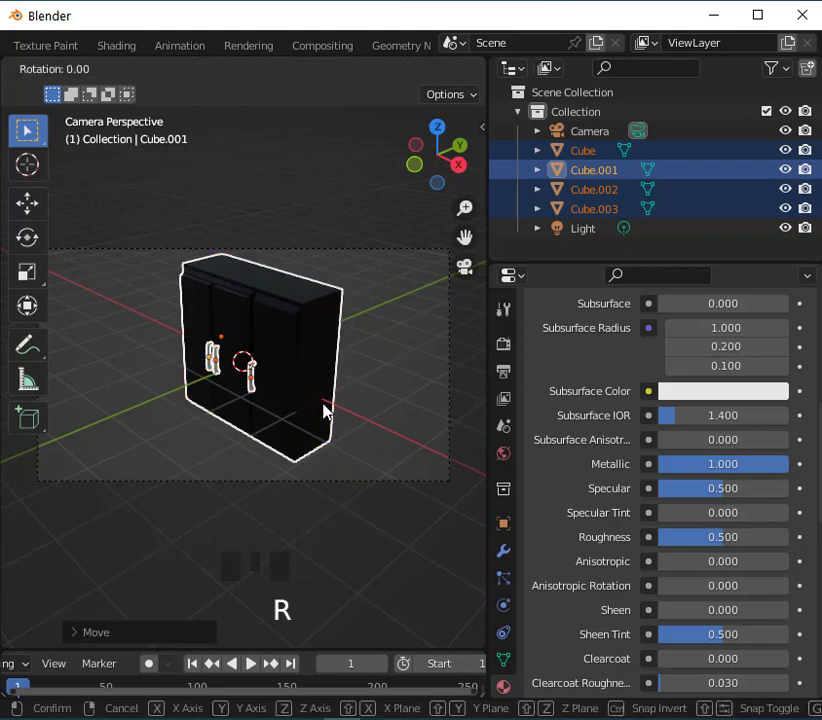
click(323, 410)
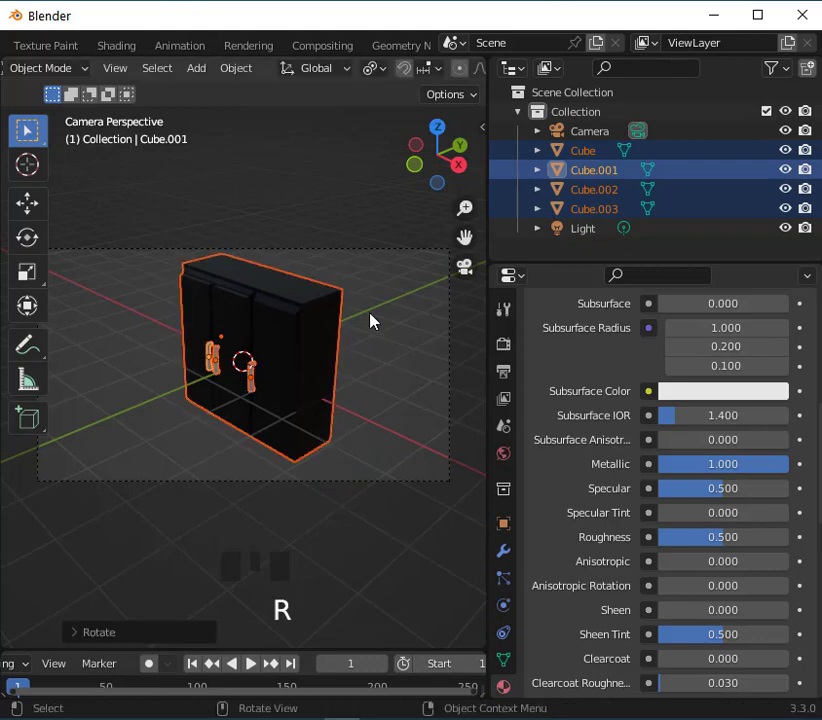
Lock the camera to the view, then orbit and zoom it to frame the wardrobe from the front.
click(373, 252)
click(482, 125)
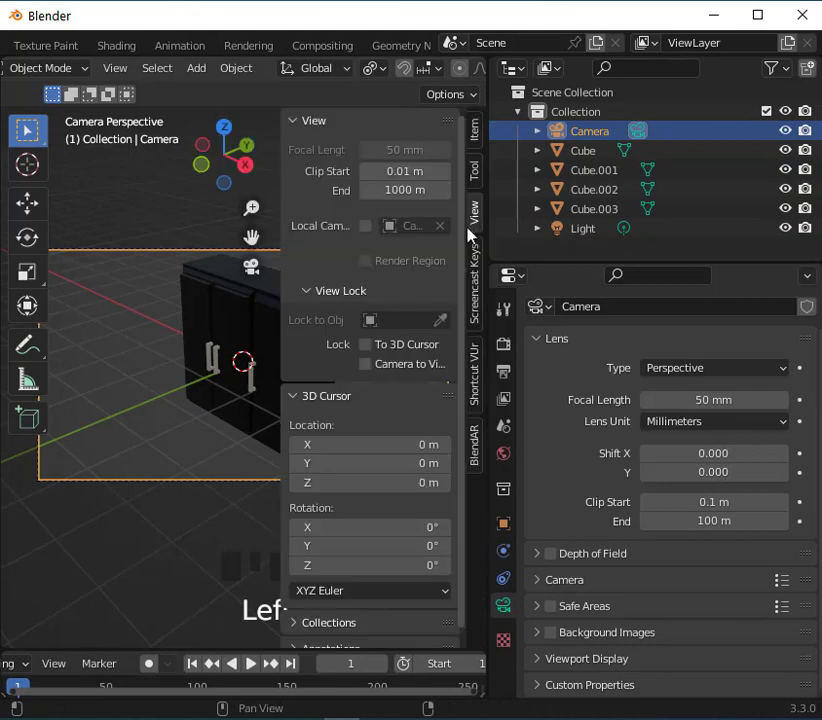
click(374, 363)
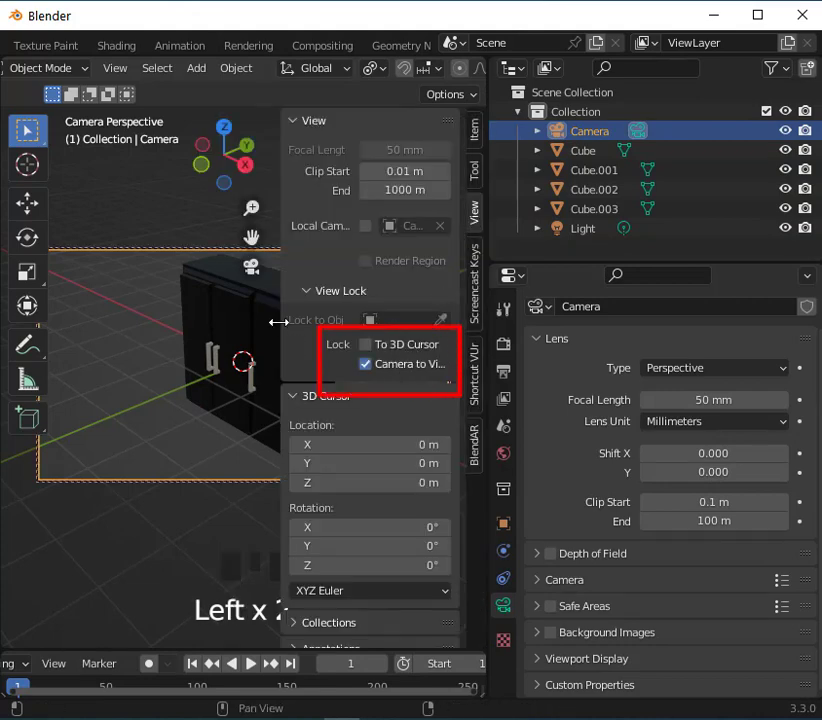
drag(278, 321, 385, 340)
middle_drag(385, 374, 325, 428)
scroll(354, 376, down, 2)
scroll(352, 374, up, 1)
click(322, 436)
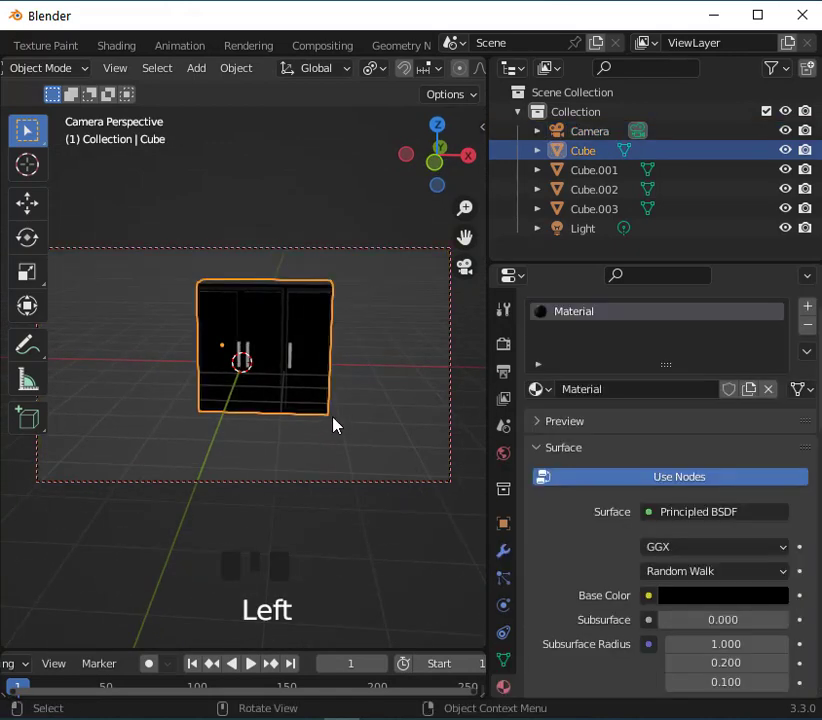
Orbit the camera to a three-quarter view of the wardrobe and turn off the Camera to View lock.
click(401, 254)
middle_drag(383, 376, 315, 386)
click(345, 438)
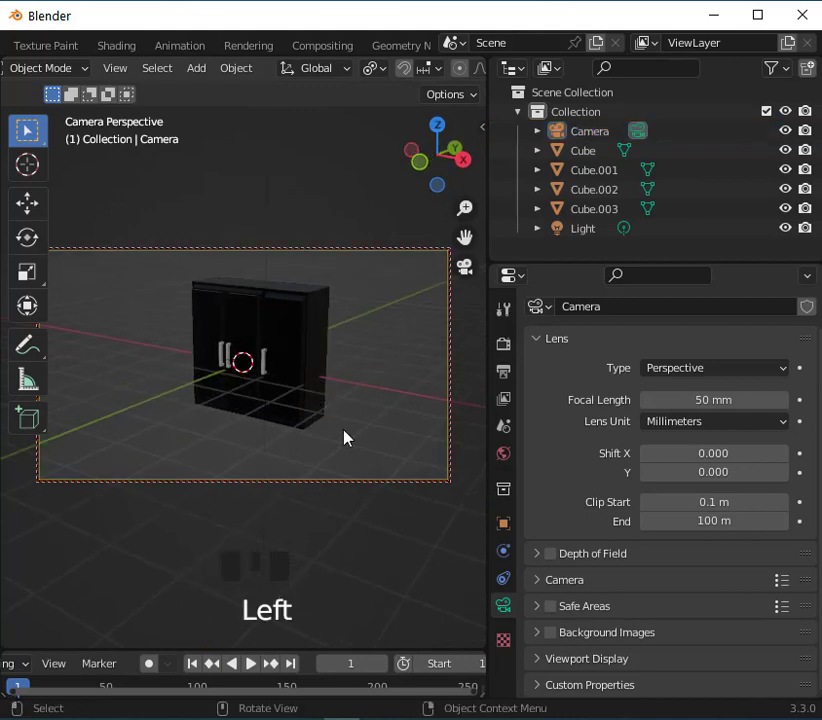
drag(481, 131, 286, 133)
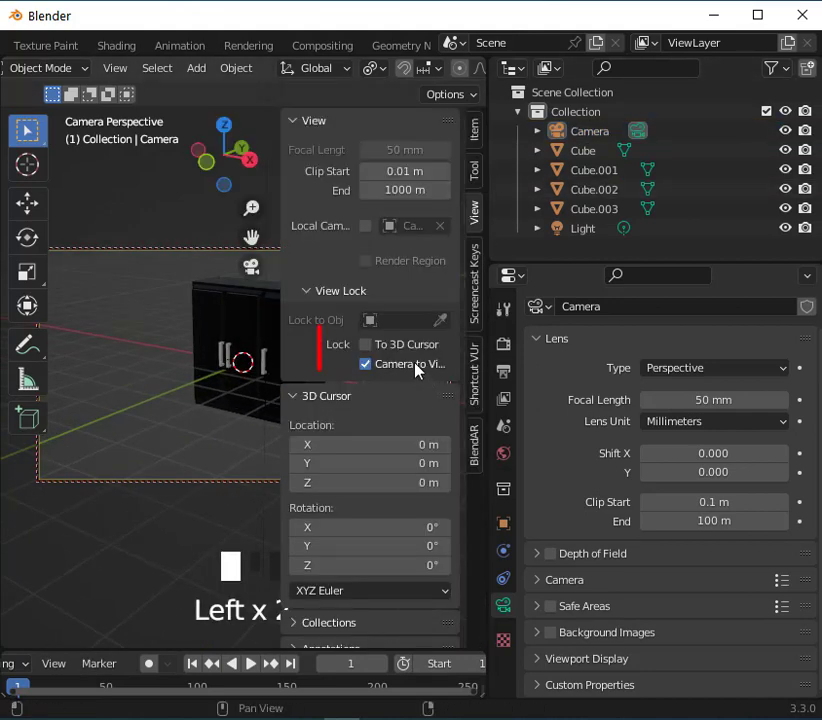
drag(280, 321, 430, 345)
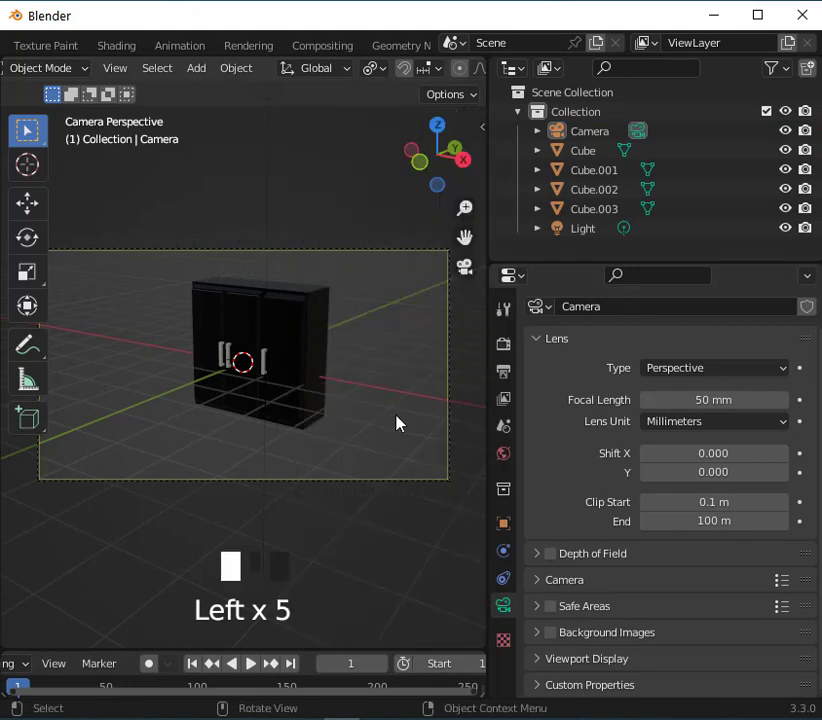
Add a plane mesh and lower it about 1.4 m along the Z axis as a floor under the wardrobe.
key(shift+a)
mouse_move(374, 318)
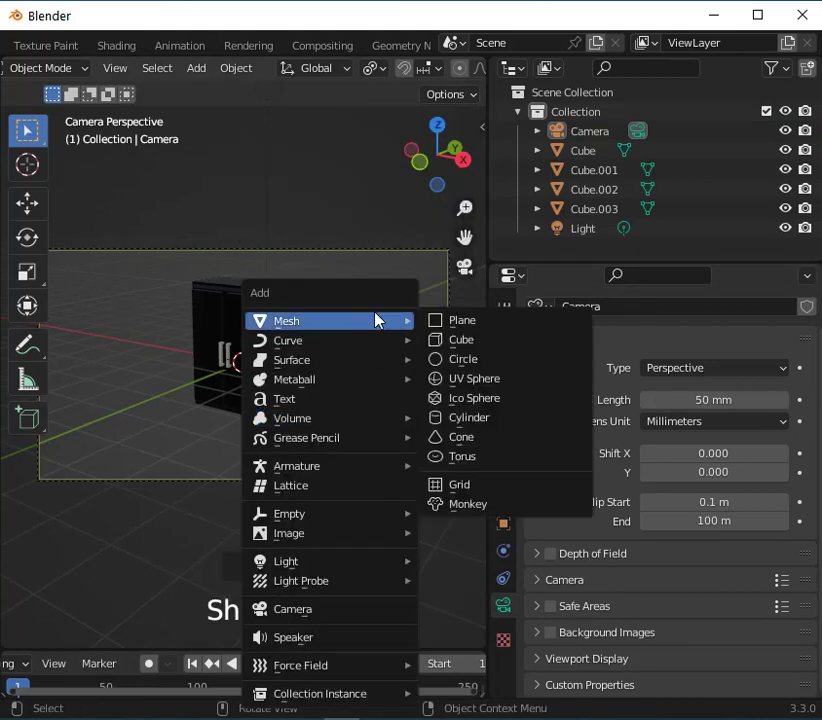
click(461, 321)
key(g)
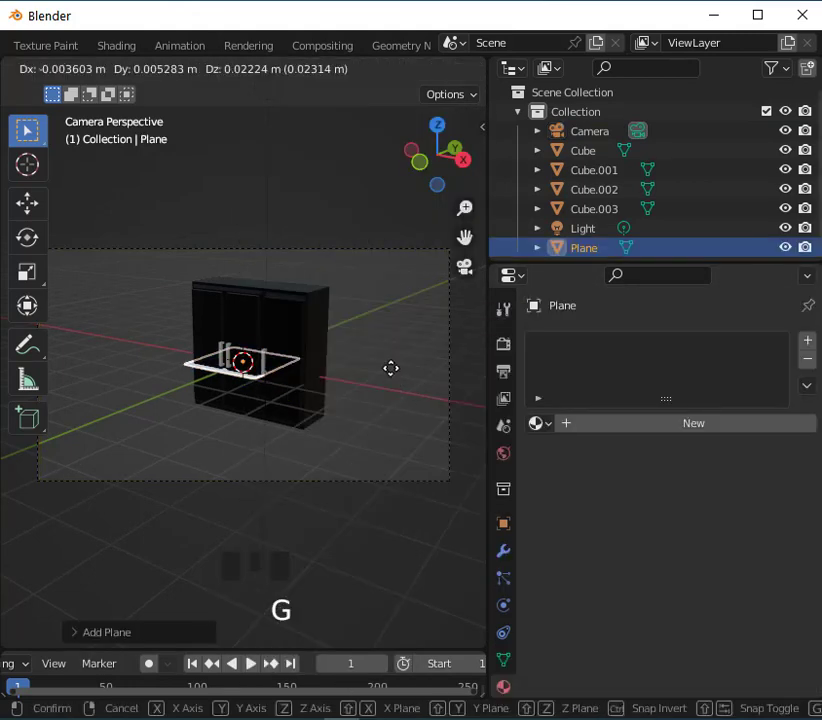
key(z)
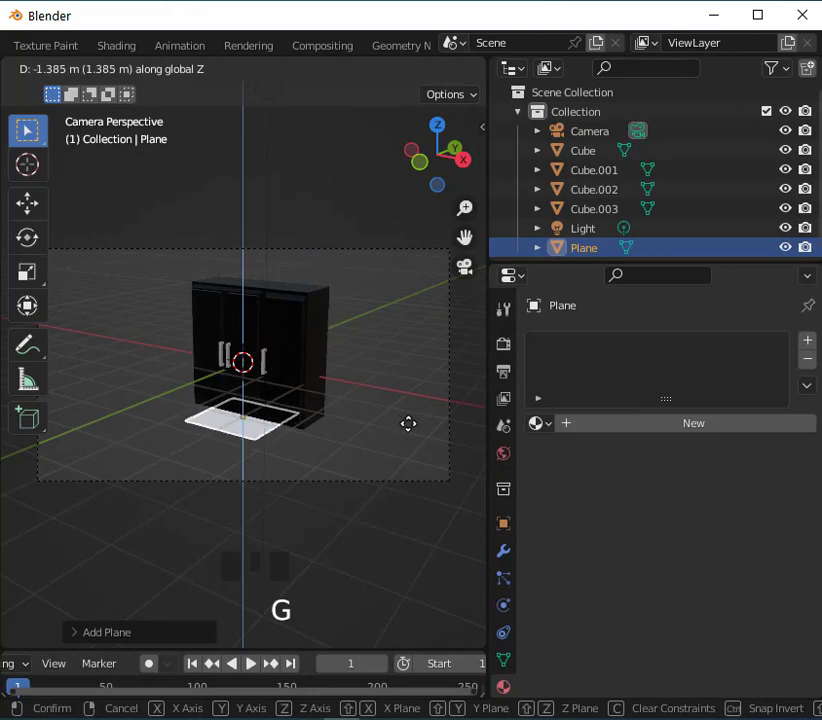
click(407, 422)
Fine-tune the plane's height along the Z axis so it sits just beneath the wardrobe's base.
middle_drag(407, 422, 387, 360)
scroll(387, 362, up, 4)
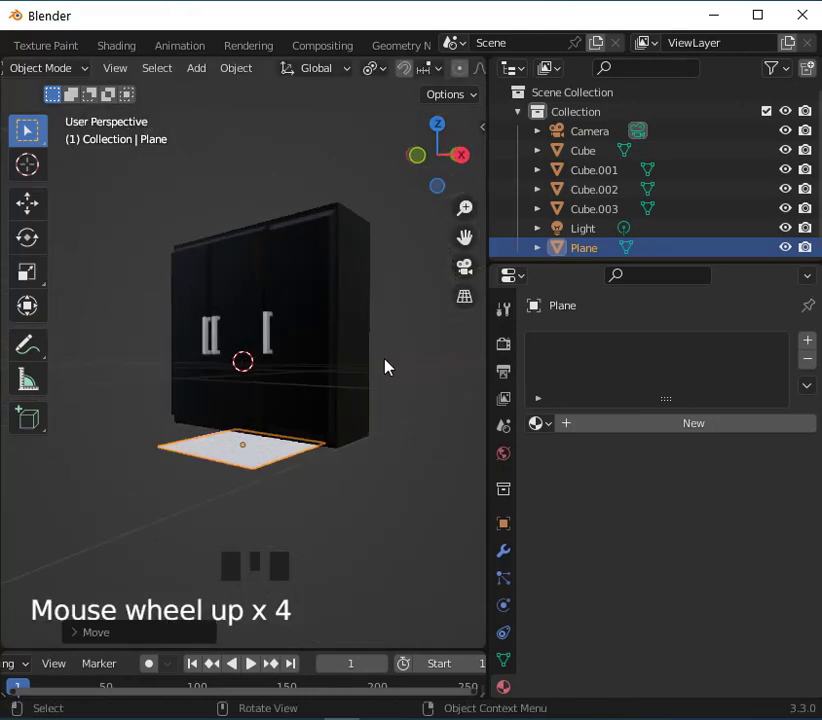
key(g)
key(z)
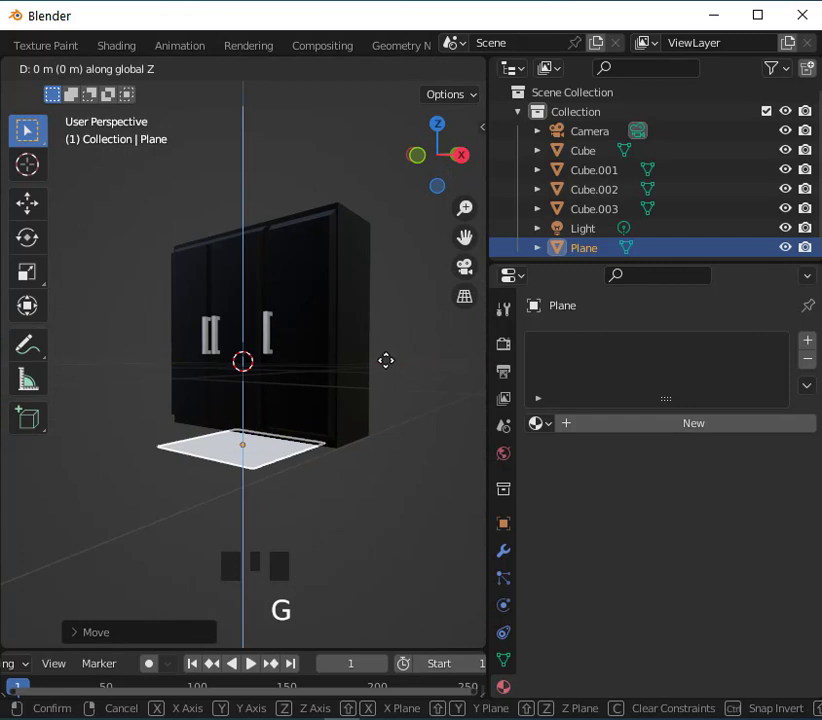
click(365, 395)
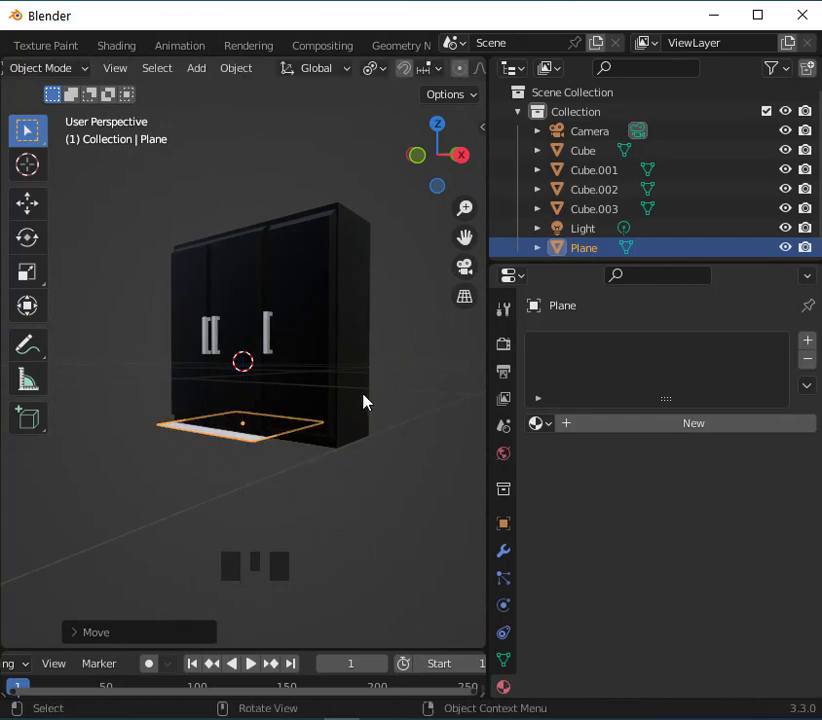
middle_drag(363, 400, 387, 349)
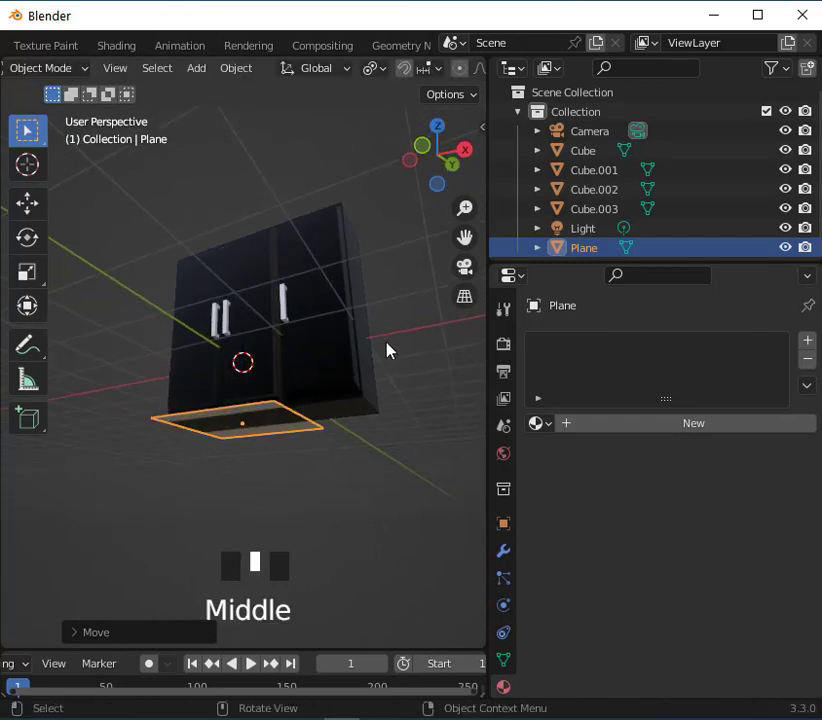
key(g)
key(z)
click(385, 362)
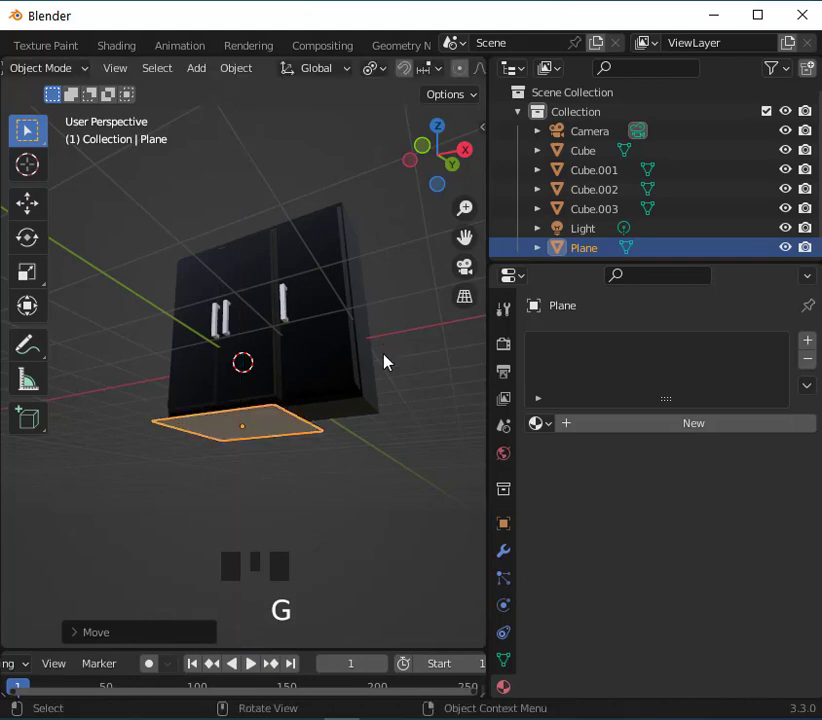
Scale the plane up into a wide floor around the wardrobe and check it through the camera.
middle_drag(338, 432, 397, 477)
key(s)
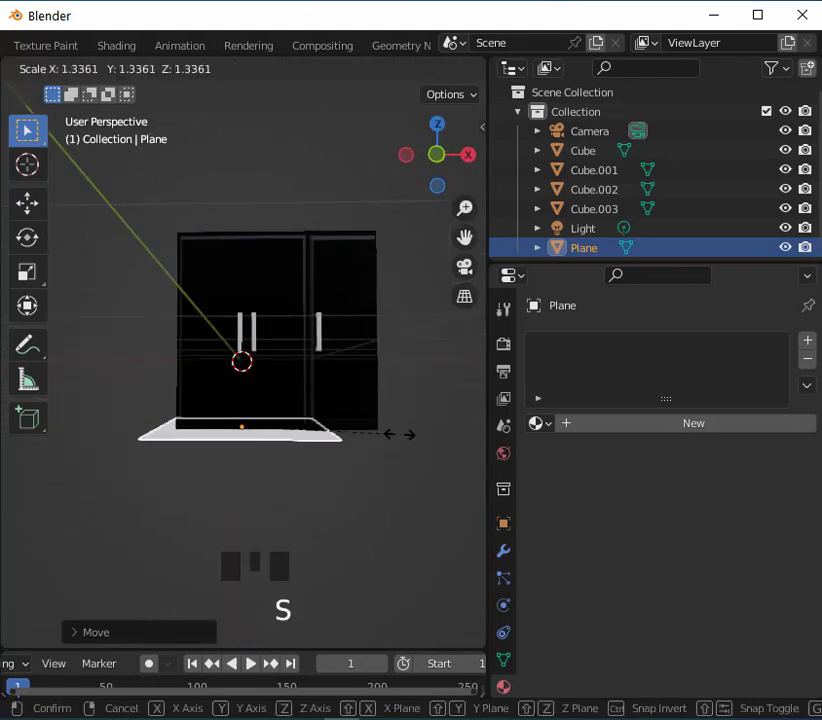
click(2, 430)
scroll(295, 464, down, 4)
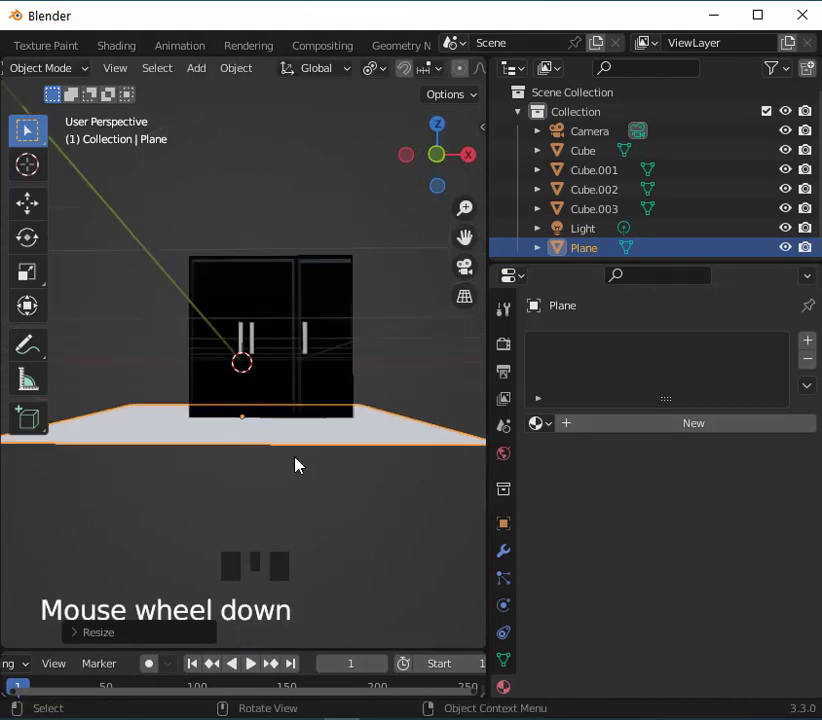
key(s)
click(470, 462)
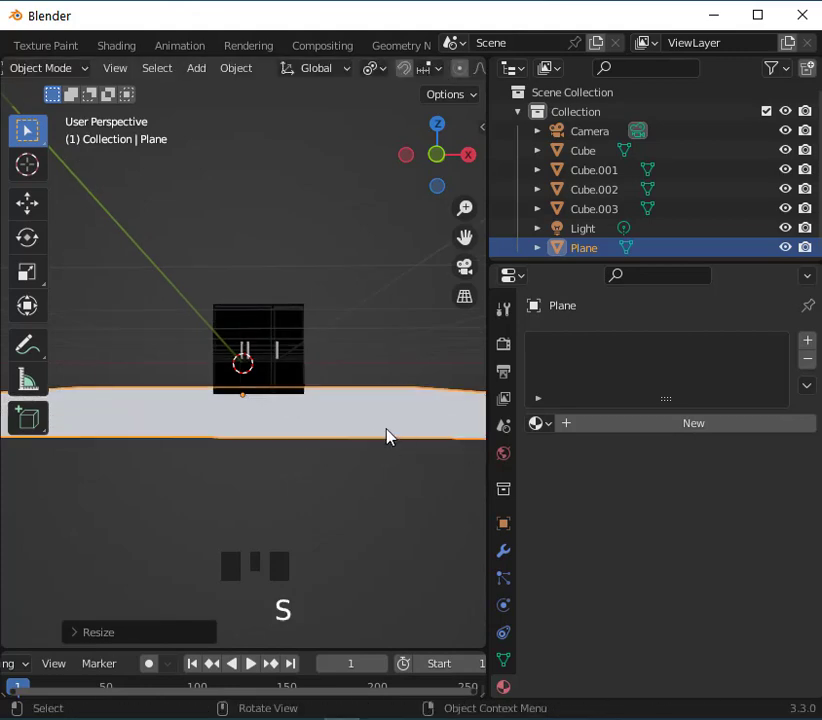
middle_drag(385, 435, 321, 453)
key(KP_0)
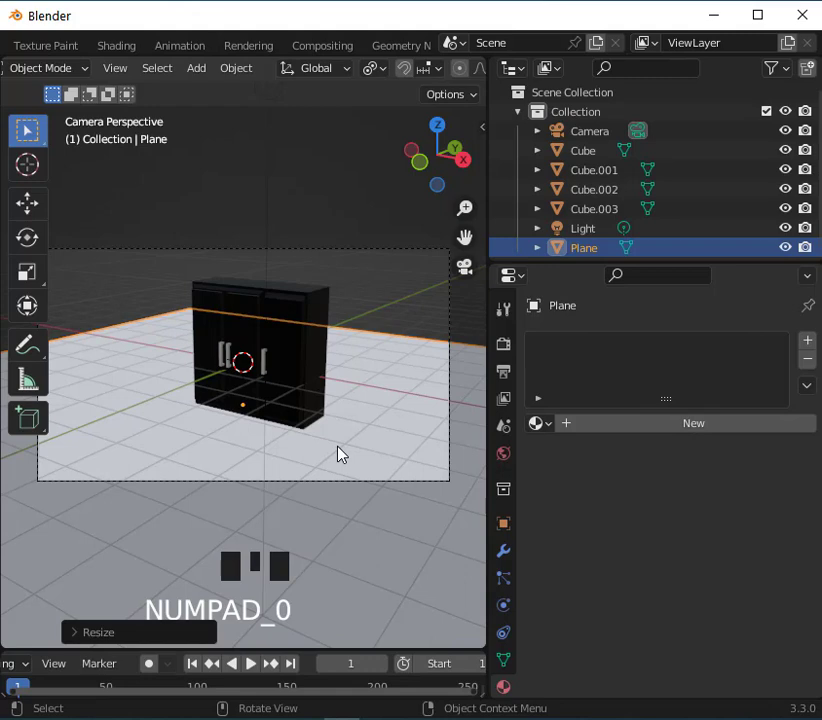
Shift the floor plane back along the Y axis, then reposition it freely behind and around the wardrobe.
key(g)
key(y)
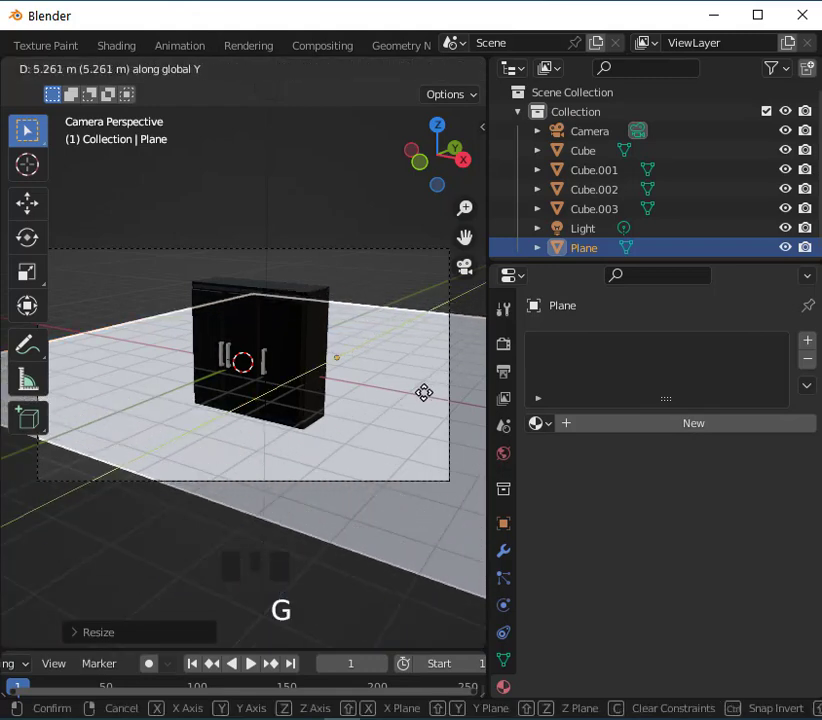
click(416, 427)
key(g)
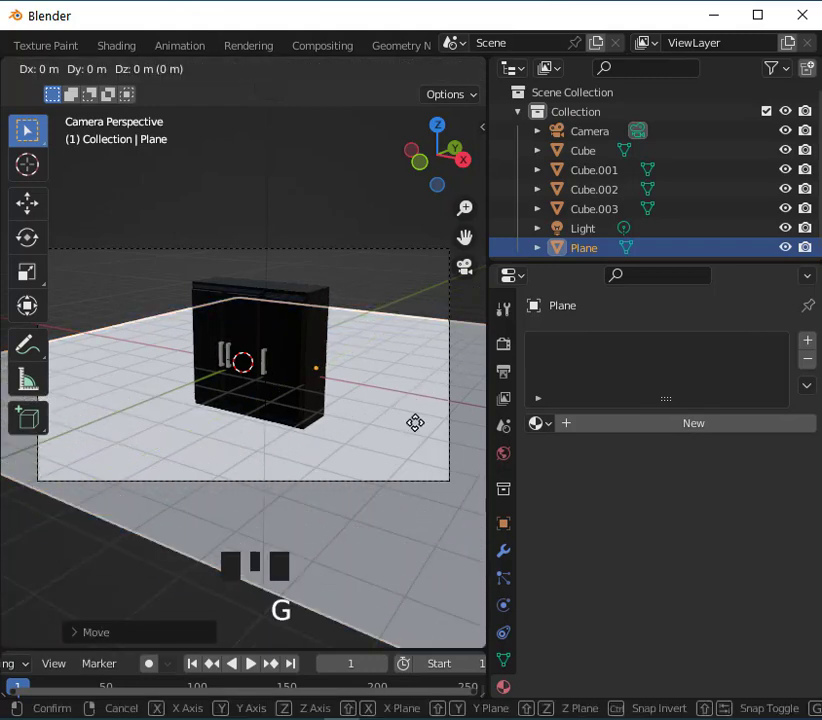
click(321, 363)
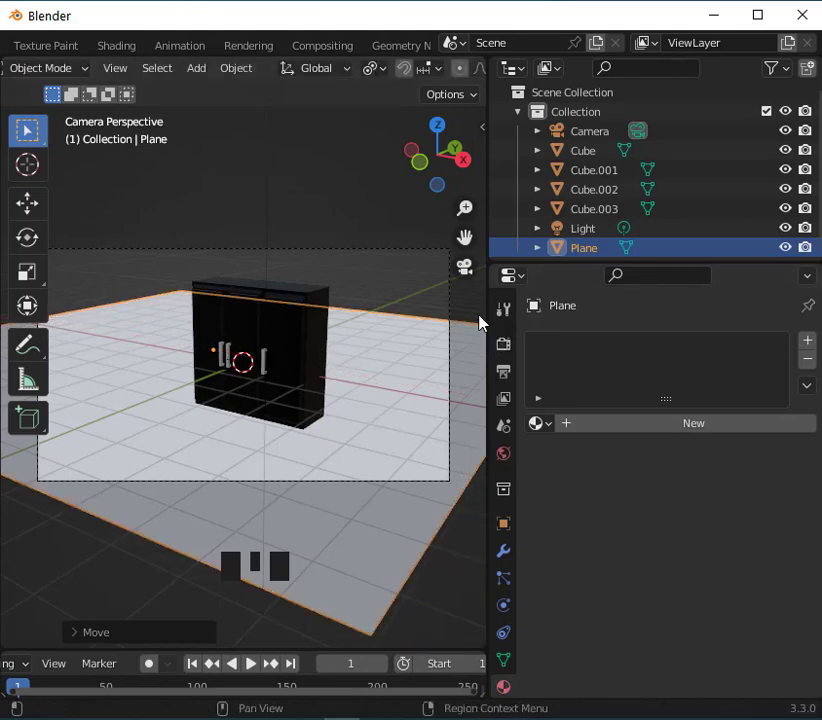
In Edit Mode with edge selection, stretch the floor plane's rear edge farther back along the Y axis.
key(Tab)
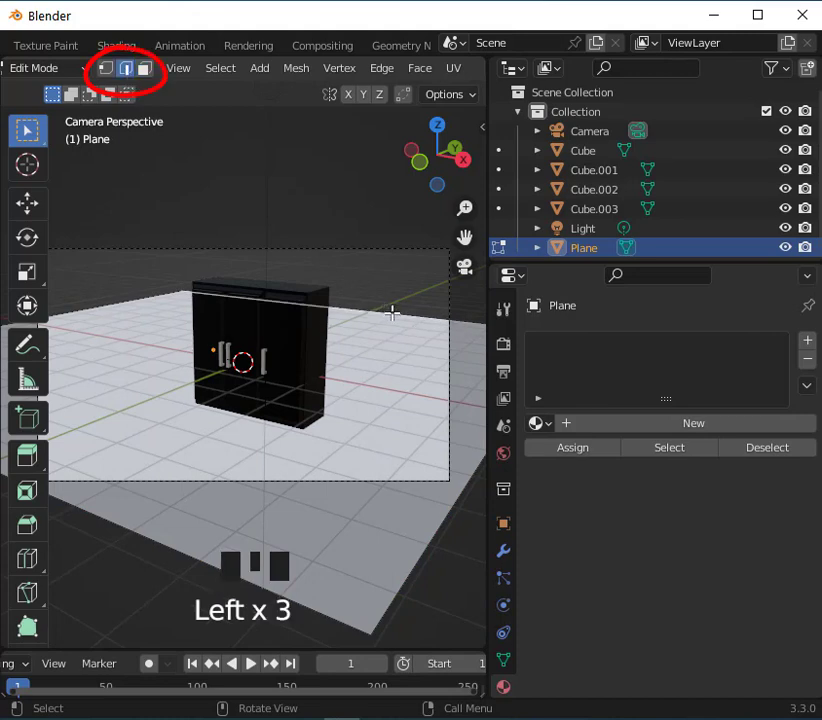
key(g)
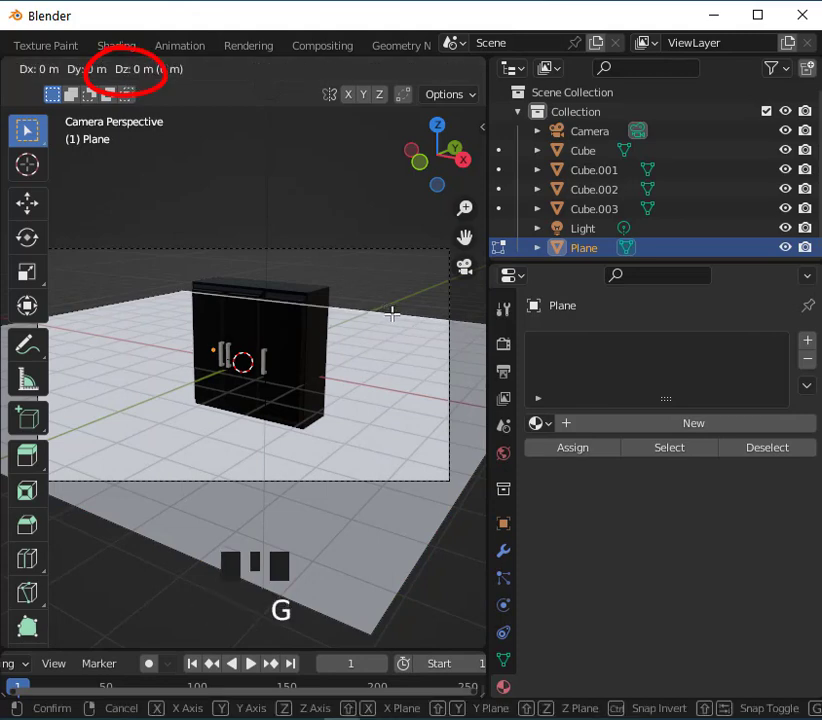
key(y)
click(100, 226)
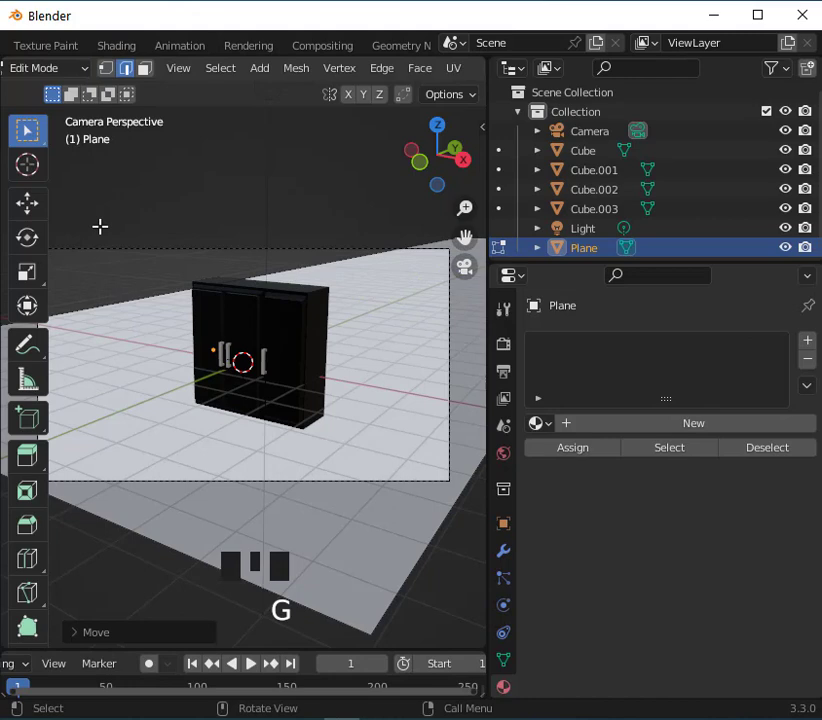
Stretch the floor plane's far edge outward along the negative X axis to fill the camera frame, and return to Object Mode.
click(145, 300)
key(g)
key(y)
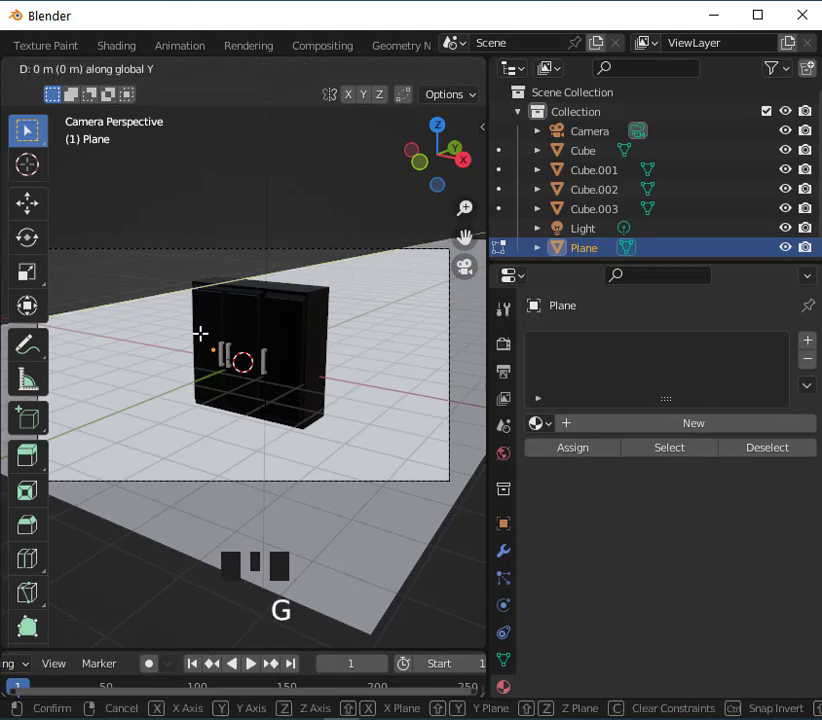
click(200, 333)
click(155, 293)
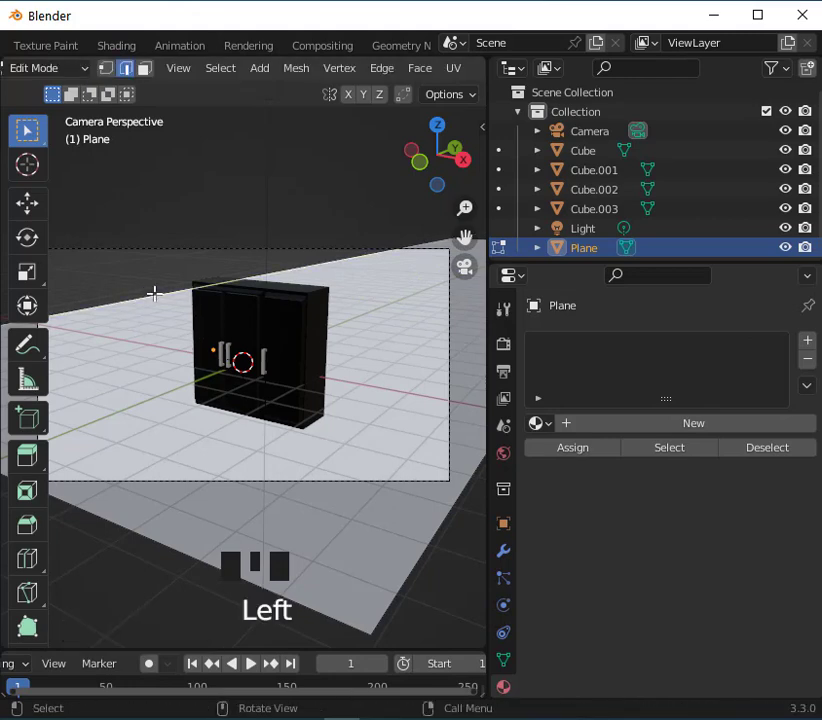
key(g)
key(x)
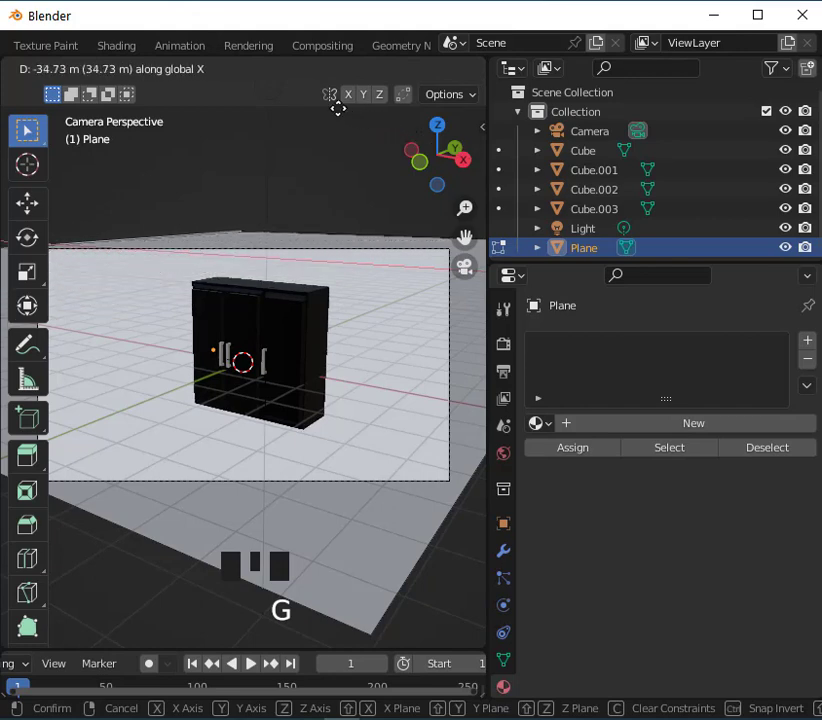
click(288, 95)
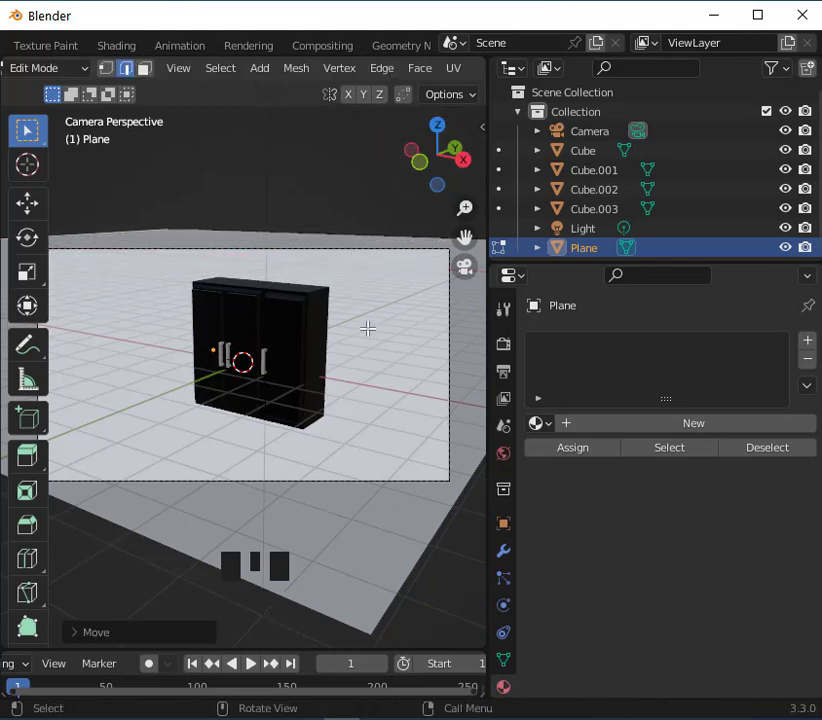
key(Tab)
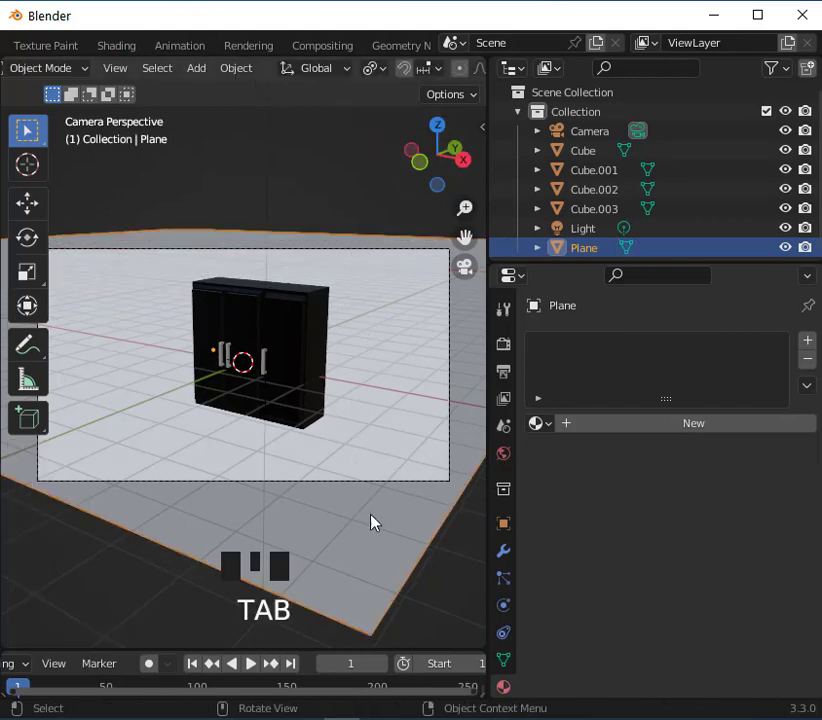
Select the light and move it in two passes until it hangs just above the wardrobe.
middle_drag(371, 522, 343, 530)
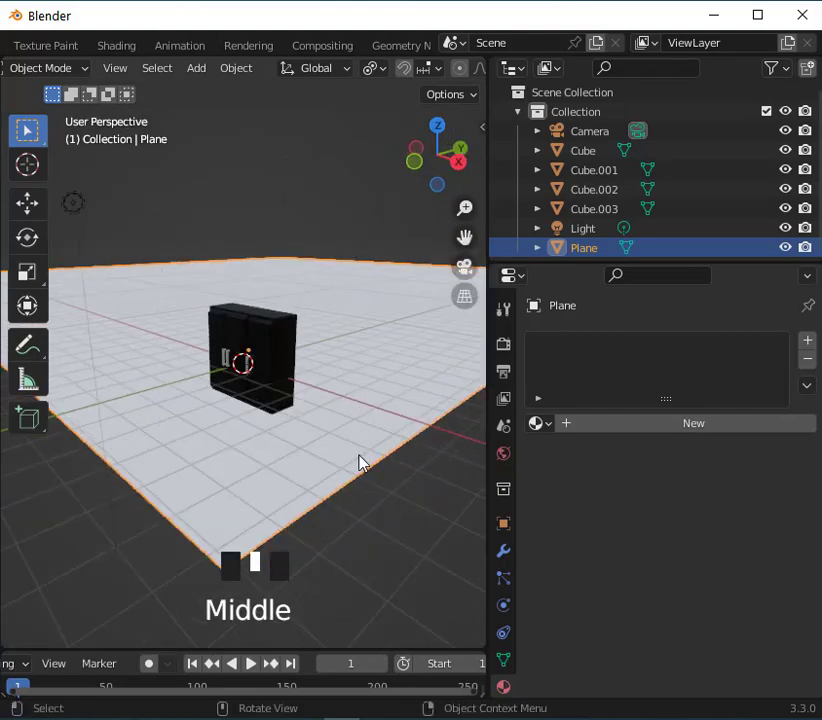
key(KP_0)
scroll(300, 270, down, 4)
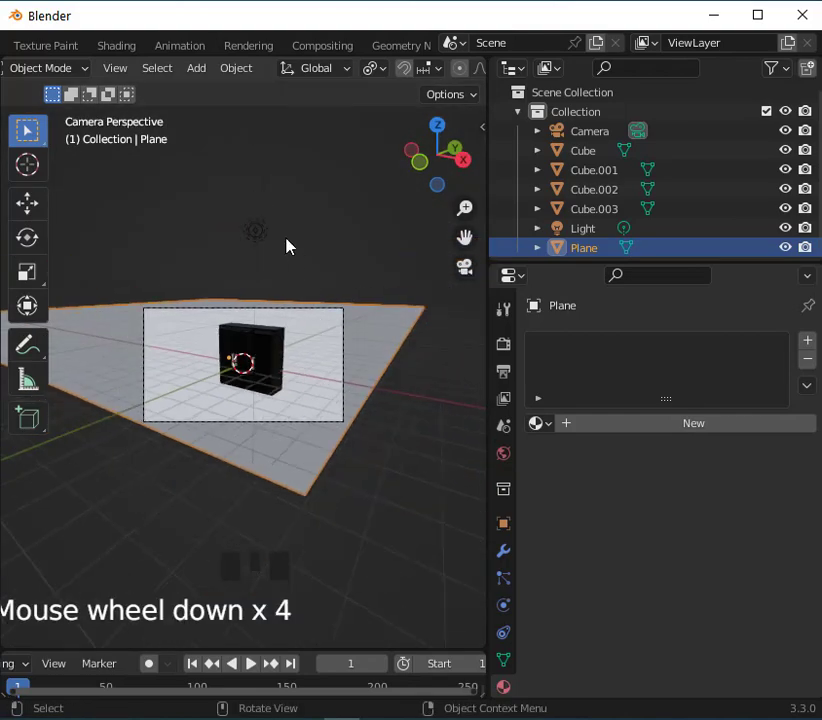
click(265, 240)
middle_drag(369, 248, 242, 262)
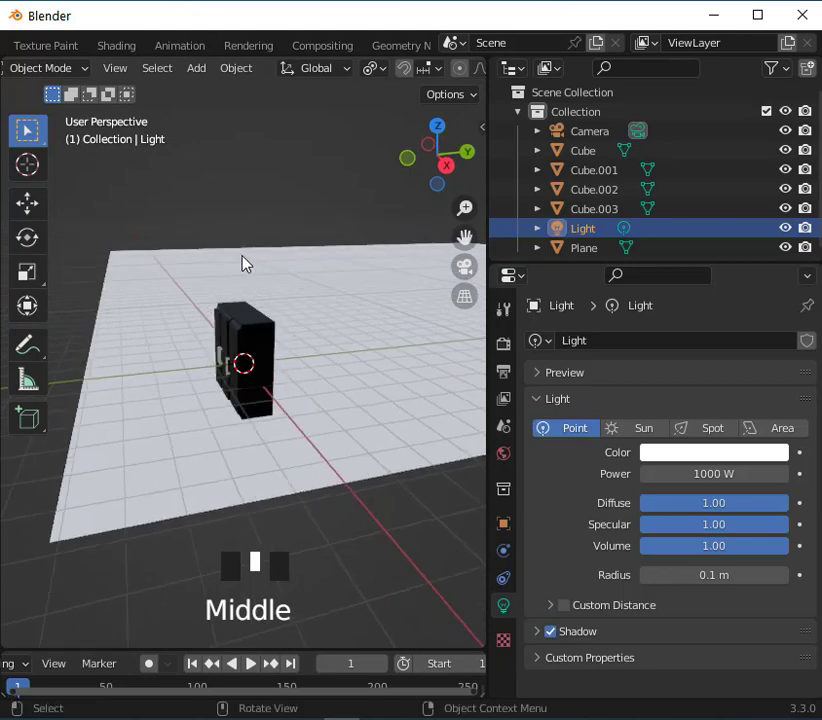
scroll(222, 293, down, 3)
key(g)
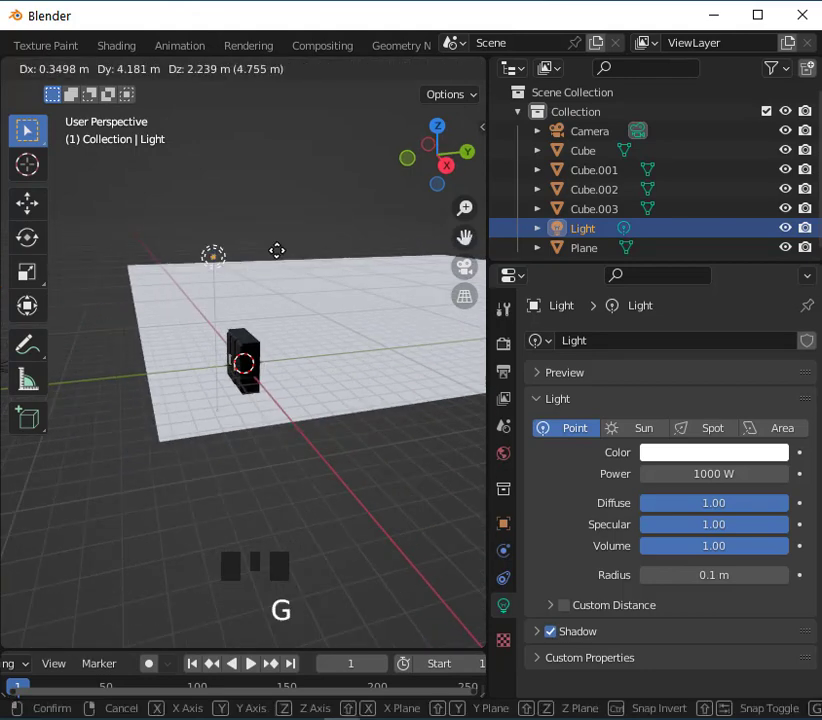
click(247, 235)
middle_drag(211, 341, 308, 328)
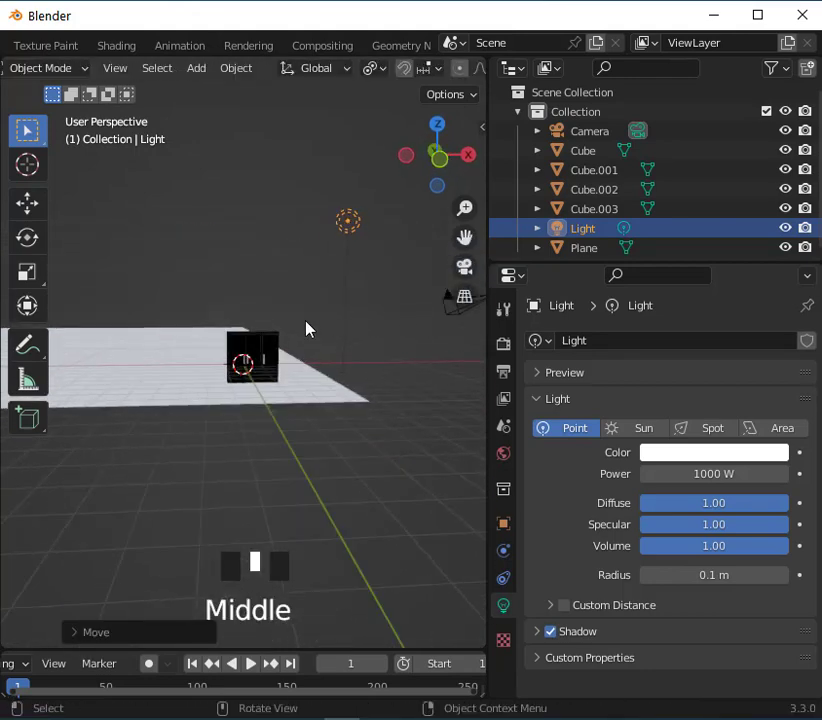
key(g)
click(210, 346)
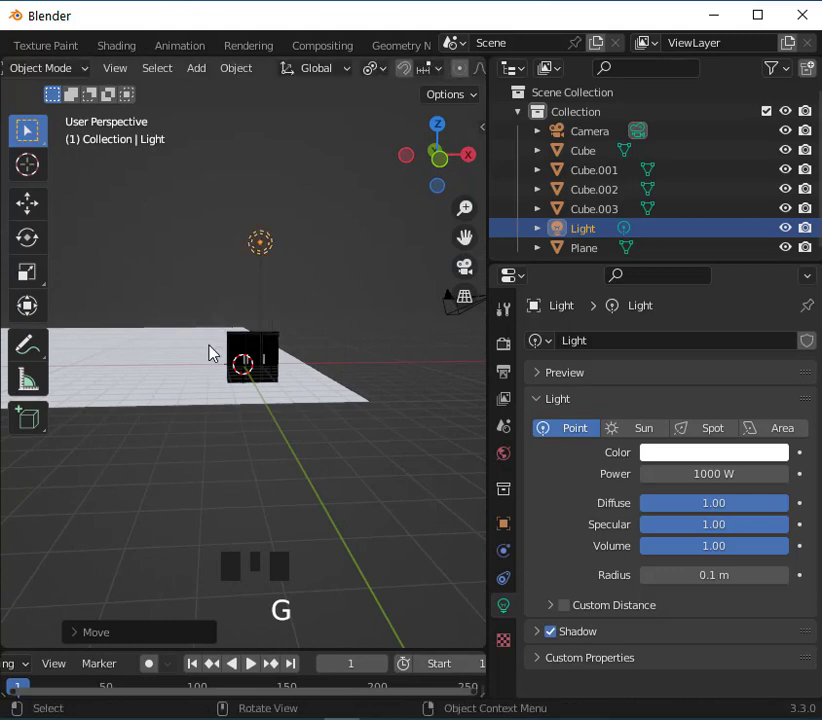
In camera view, shift the light over the wardrobe and lower it about 2 m along the Z axis.
key(KP_0)
scroll(278, 366, up, 5)
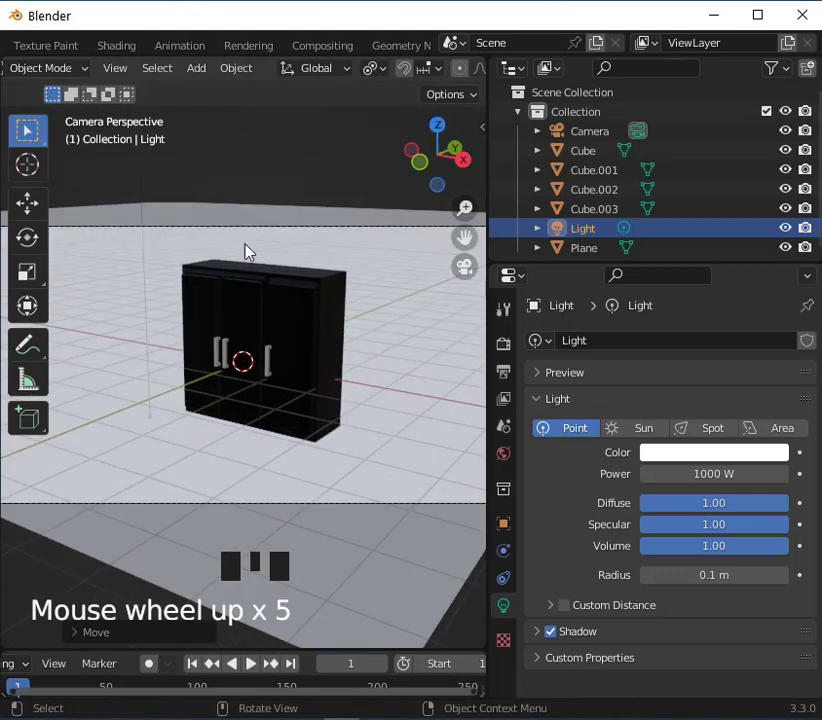
key(g)
click(352, 334)
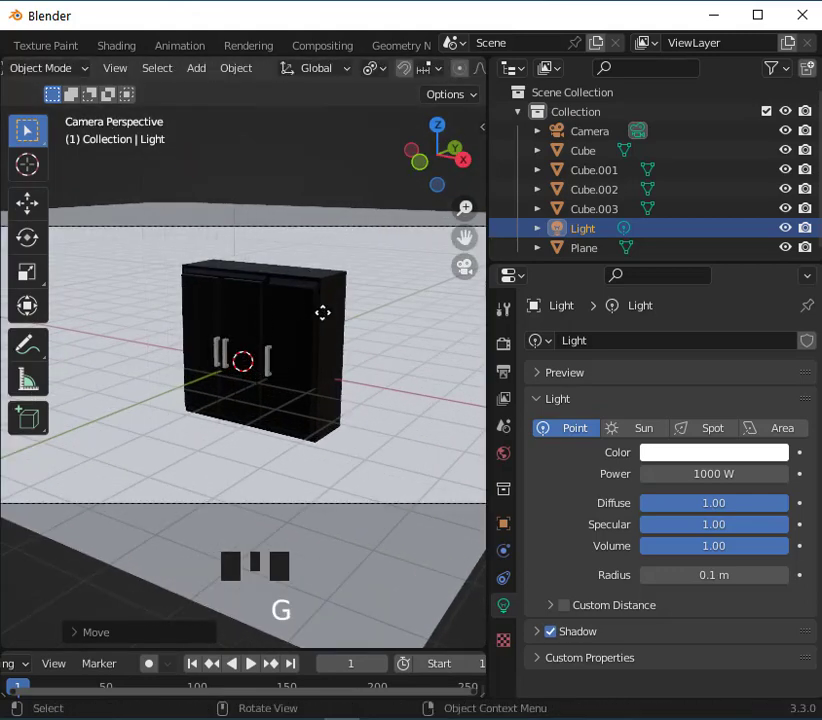
key(g)
key(z)
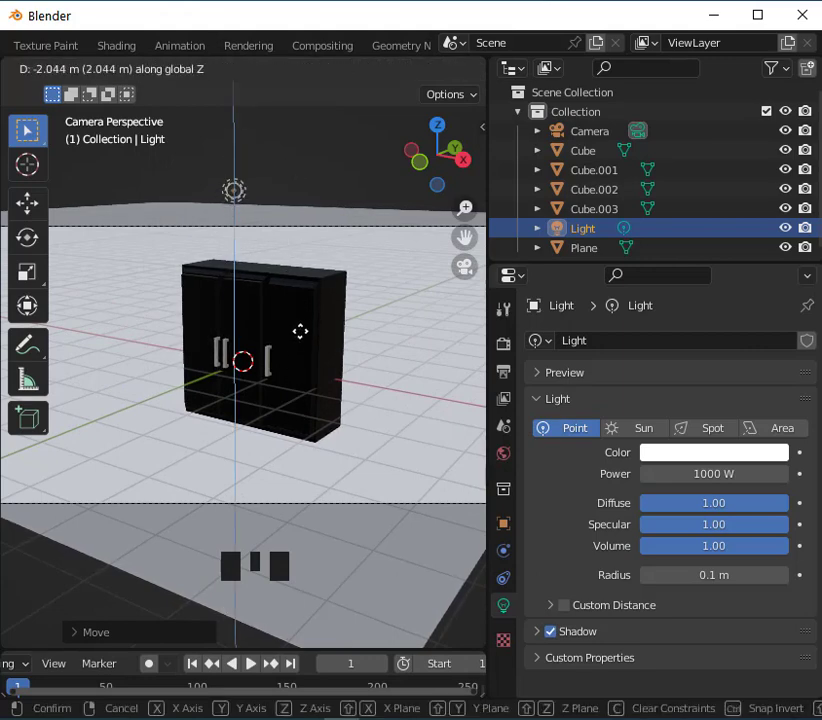
click(300, 331)
Lighten the wardrobe body's base color to gray, with R, G and B at 0.351.
scroll(303, 354, up, 5)
scroll(330, 328, down, 1)
click(339, 363)
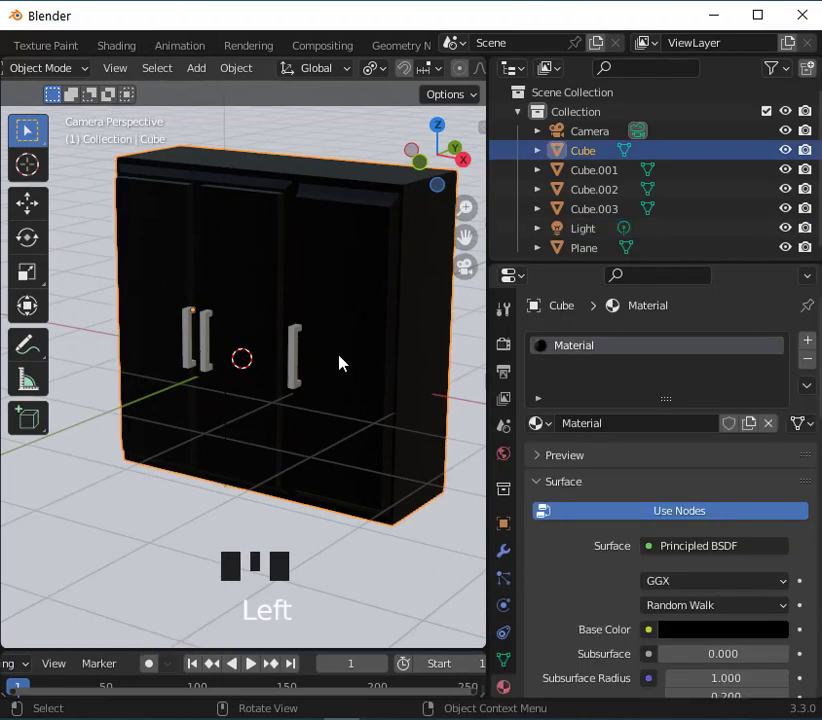
middle_drag(339, 363, 390, 390)
scroll(299, 367, up, 9)
scroll(304, 368, down, 3)
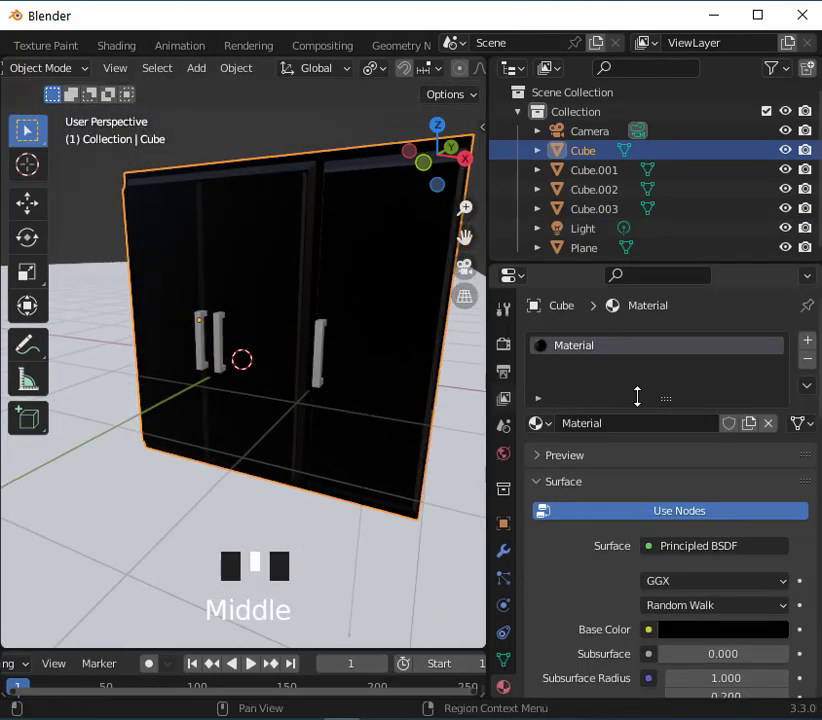
click(723, 628)
drag(775, 440, 773, 399)
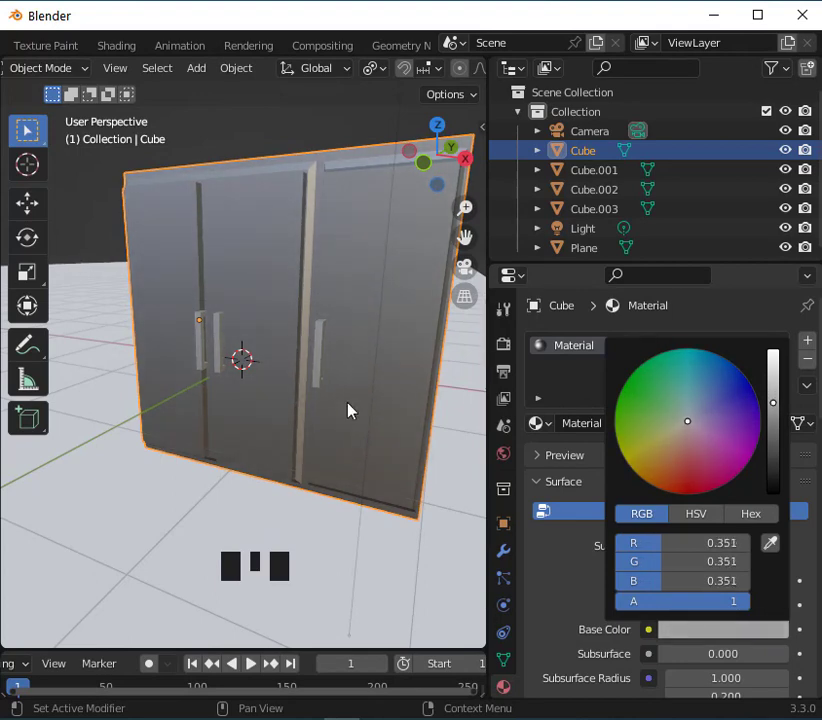
Hide the floor plane in the viewport so the underside of the wardrobe can be edited.
scroll(352, 446, down, 4)
click(378, 441)
scroll(380, 440, up, 5)
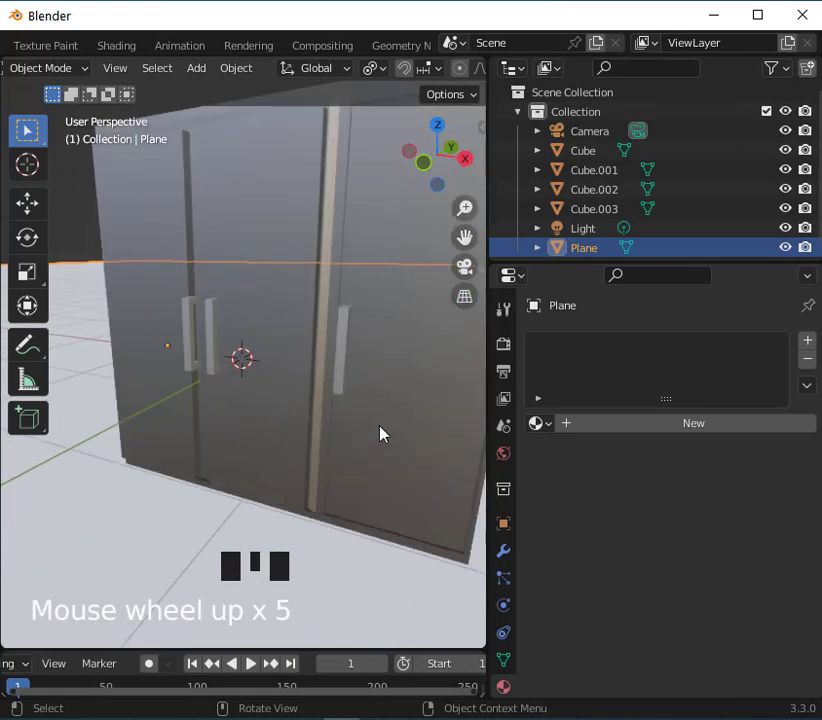
click(380, 433)
middle_drag(380, 433, 240, 425)
click(261, 562)
key(ctrl+z)
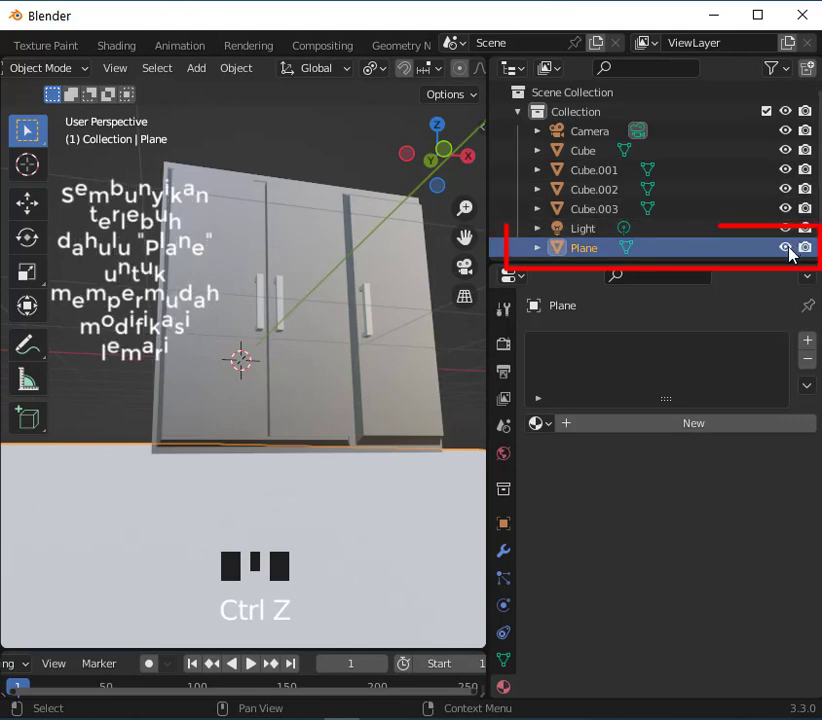
click(786, 248)
middle_drag(317, 471, 295, 467)
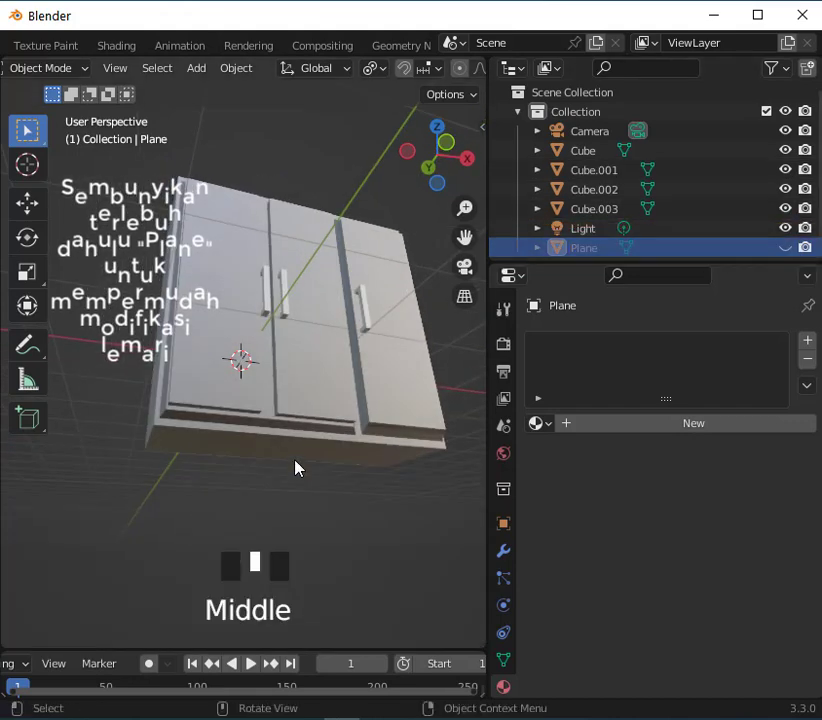
Enter Edit Mode on the wardrobe body with face selection and select its three bottom faces.
key(Tab)
click(288, 446)
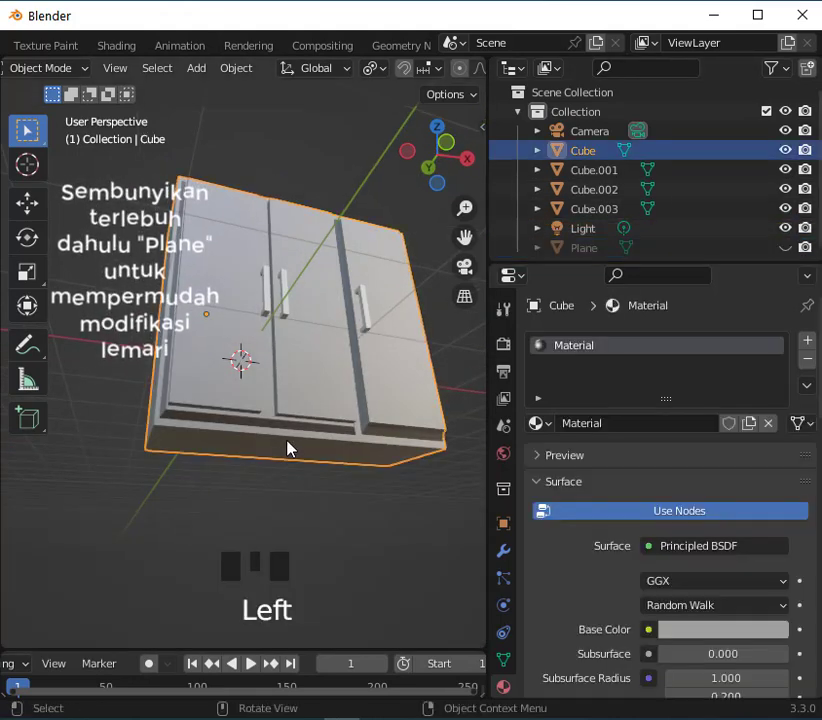
key(Tab)
middle_drag(288, 446, 209, 422)
click(228, 425)
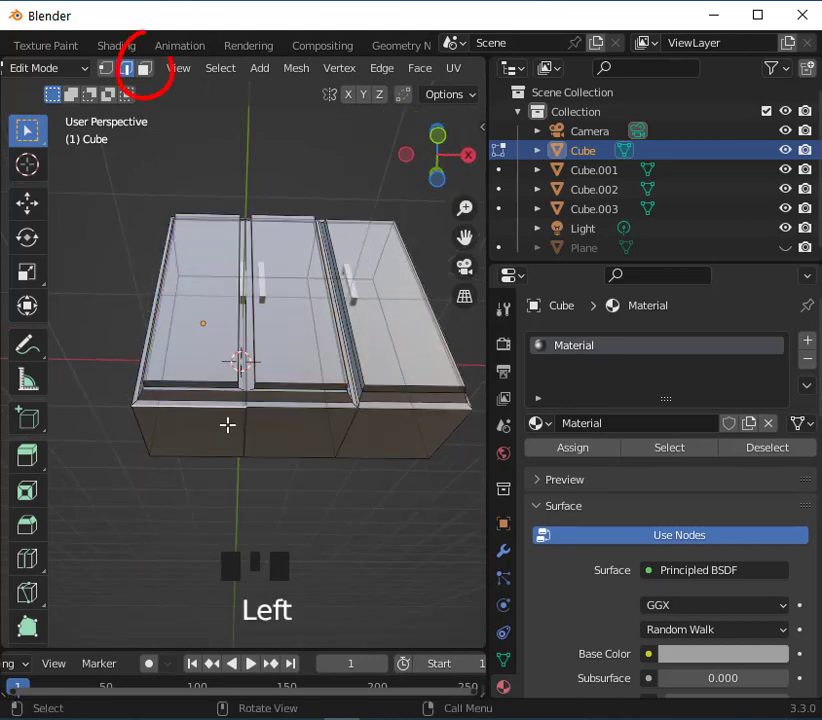
click(145, 68)
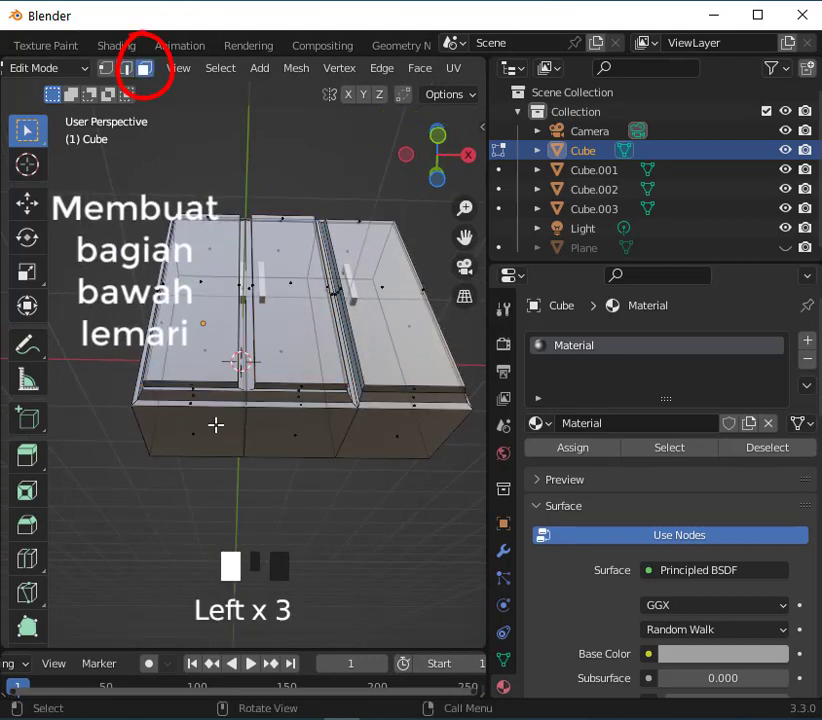
shift+click(303, 427)
shift+click(365, 428)
Extrude the bottom faces down about 0.04 m, then extrude them again and scale that end outward to about 1.04.
middle_drag(365, 428, 303, 495)
scroll(310, 518, up, 3)
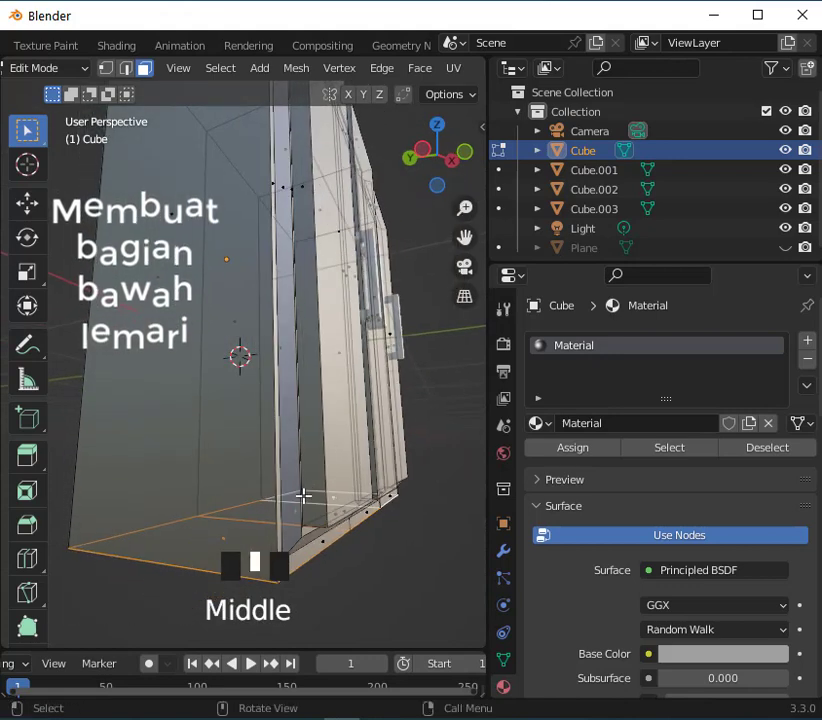
key(e)
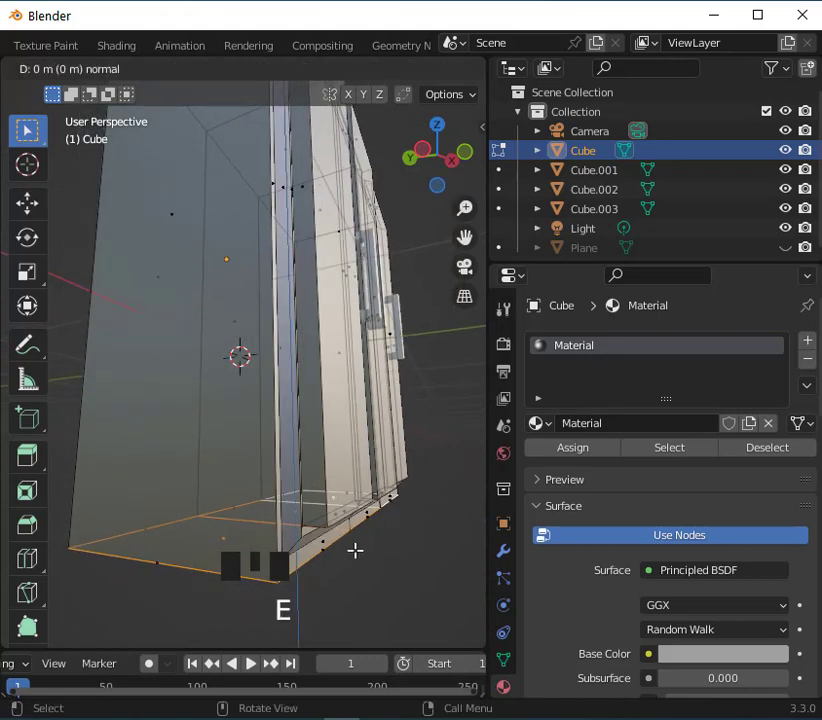
middle_drag(355, 550, 391, 538)
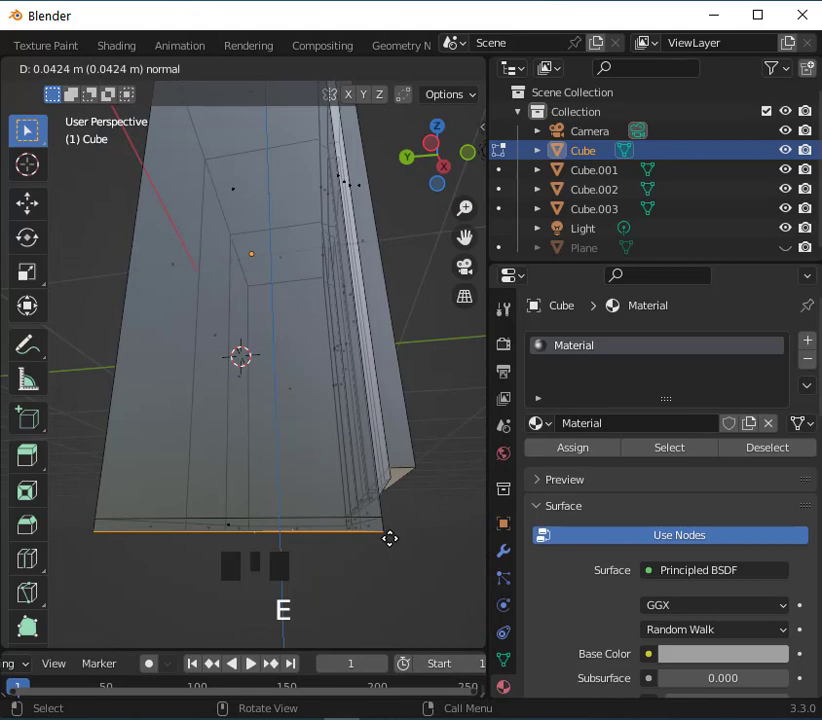
click(390, 538)
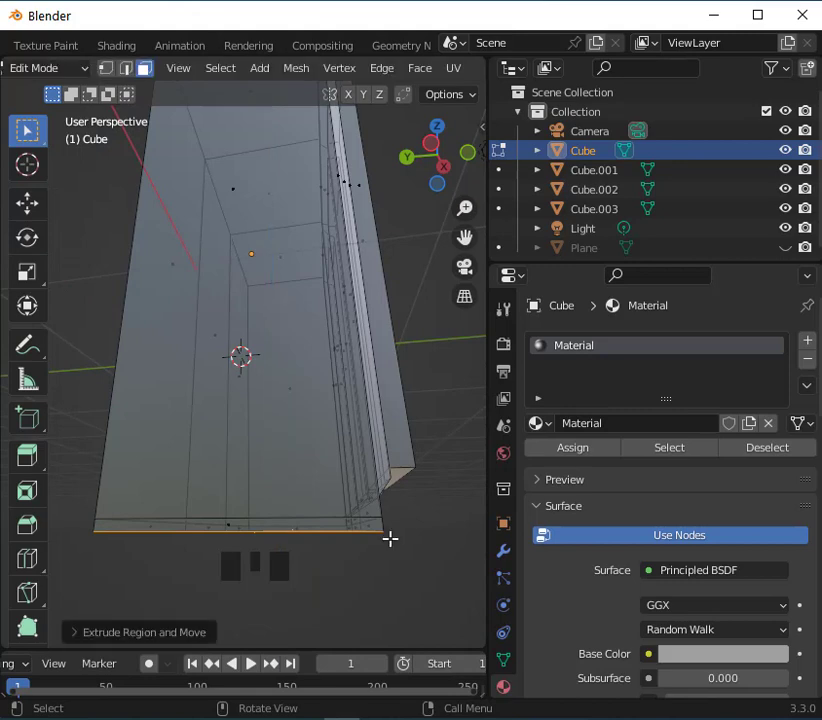
key(e)
click(390, 545)
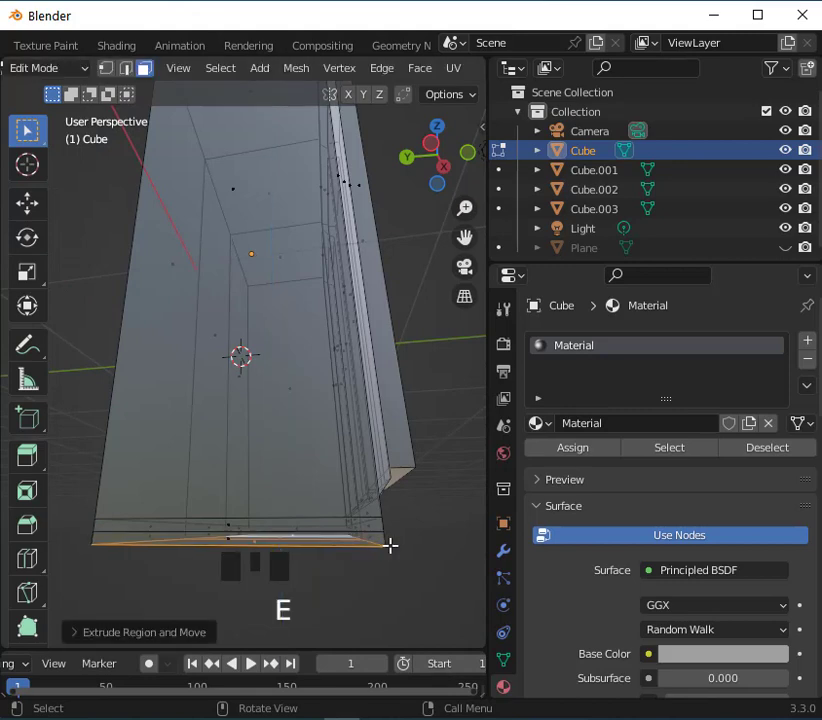
key(s)
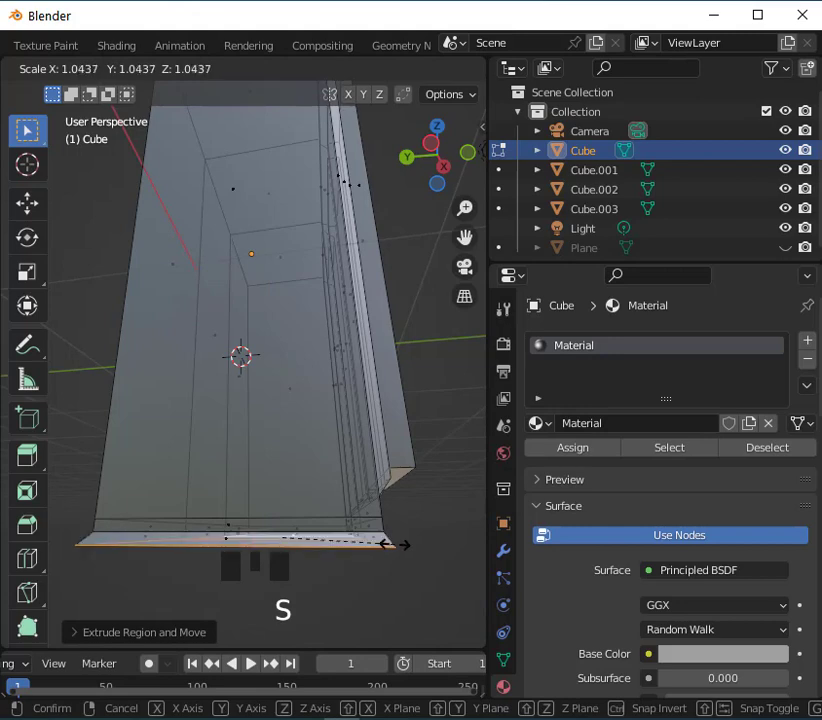
click(392, 545)
Extrude the base downward twice by about 0.024 m each and scale the lowest faces slightly outward.
key(e)
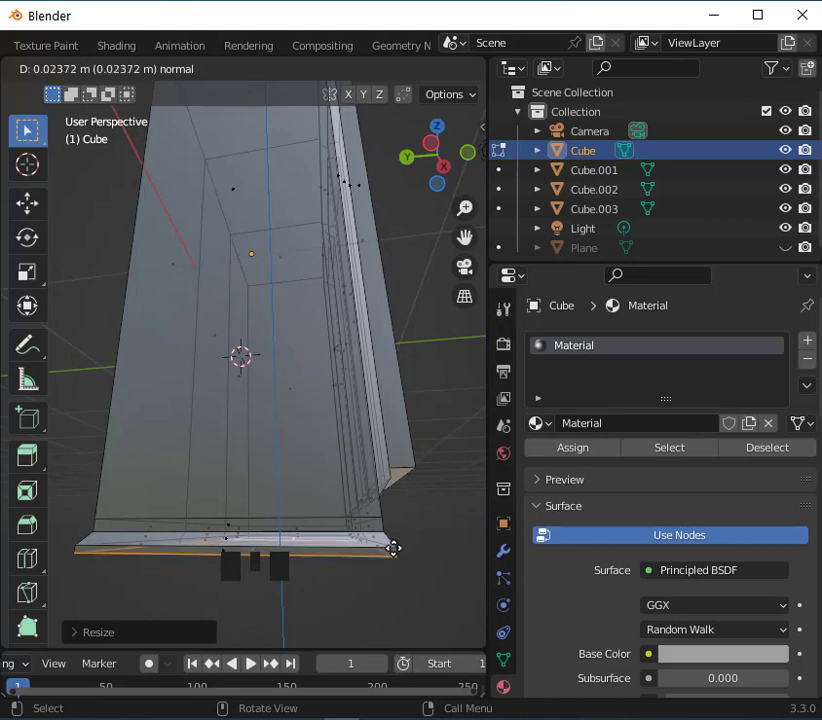
click(393, 548)
key(e)
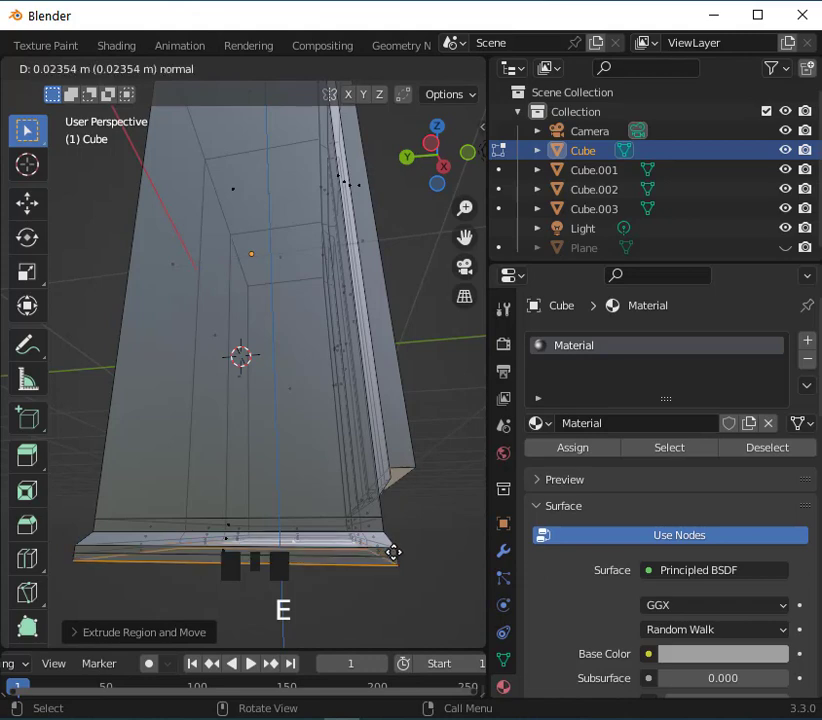
click(394, 550)
key(s)
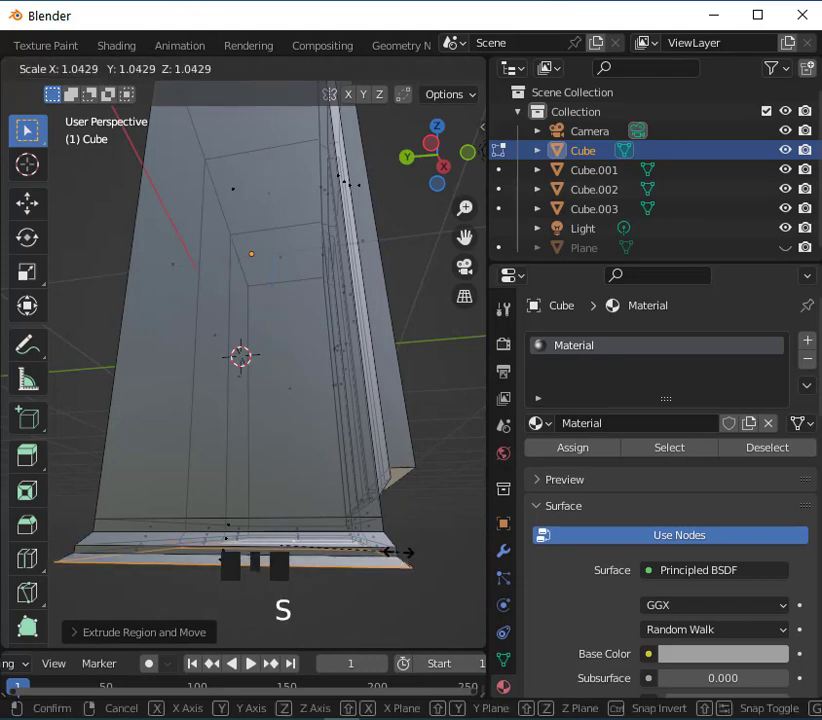
click(394, 550)
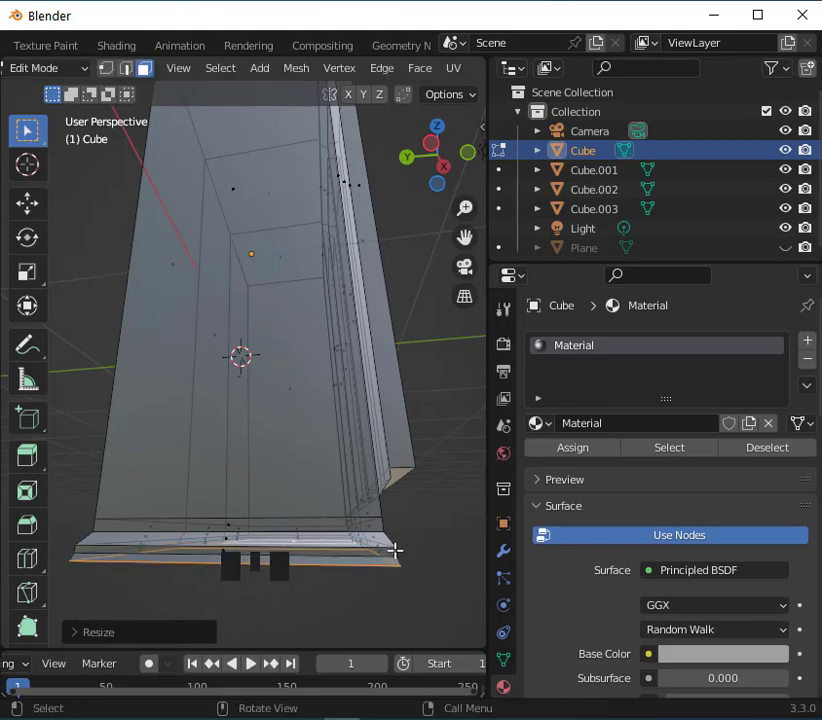
Extrude the widened bottom faces down about 0.03 m to form the wardrobe's lowest base layer.
key(e)
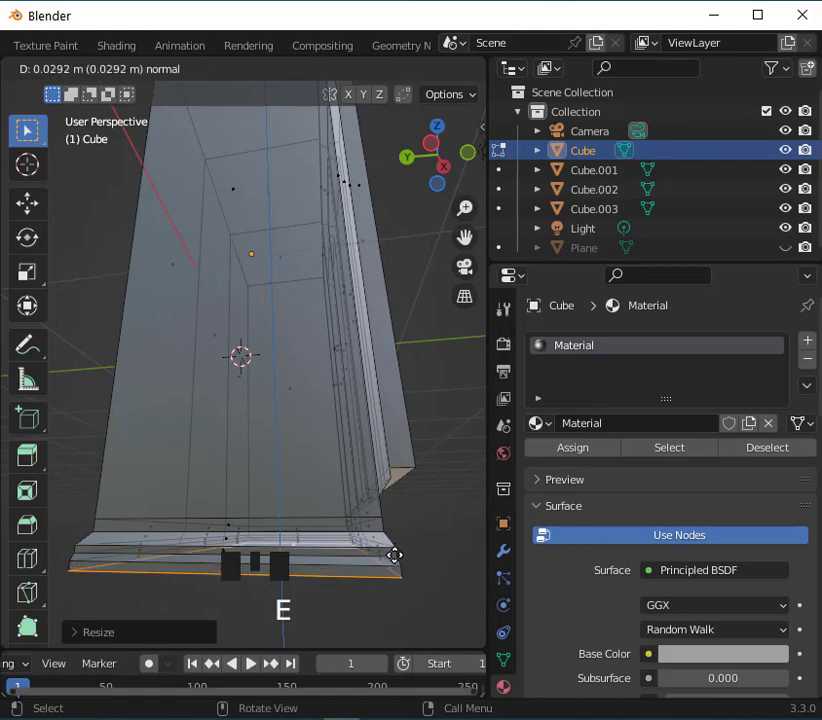
click(396, 555)
middle_drag(396, 555, 284, 560)
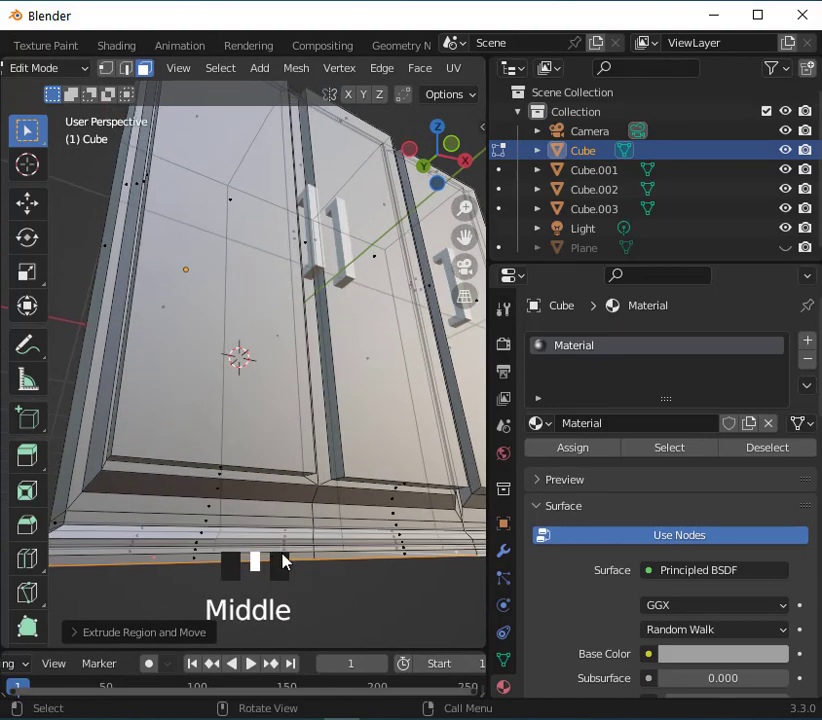
Return to Object Mode and examine the wardrobe's stepped base up close from the front.
key(Tab)
scroll(318, 556, down, 4)
middle_drag(330, 508, 361, 499)
scroll(309, 508, up, 4)
scroll(308, 507, down, 2)
scroll(330, 515, up, 3)
middle_drag(316, 523, 220, 545)
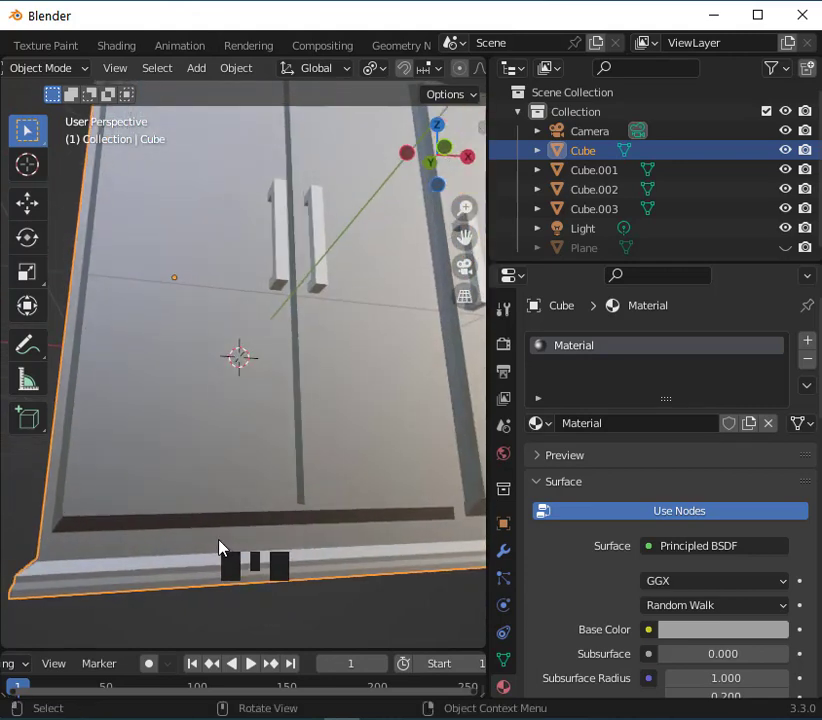
Enter Edit Mode on the wardrobe body and select its three top faces.
scroll(271, 403, down, 3)
middle_drag(271, 403, 197, 245)
key(Tab)
click(189, 235)
shift+click(323, 231)
shift+click(413, 239)
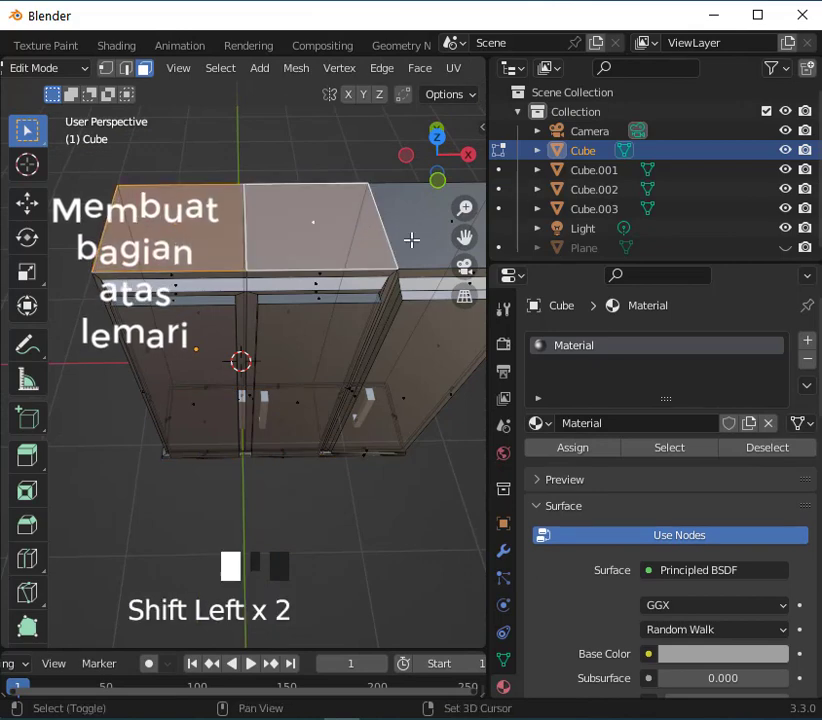
middle_drag(413, 239, 356, 273)
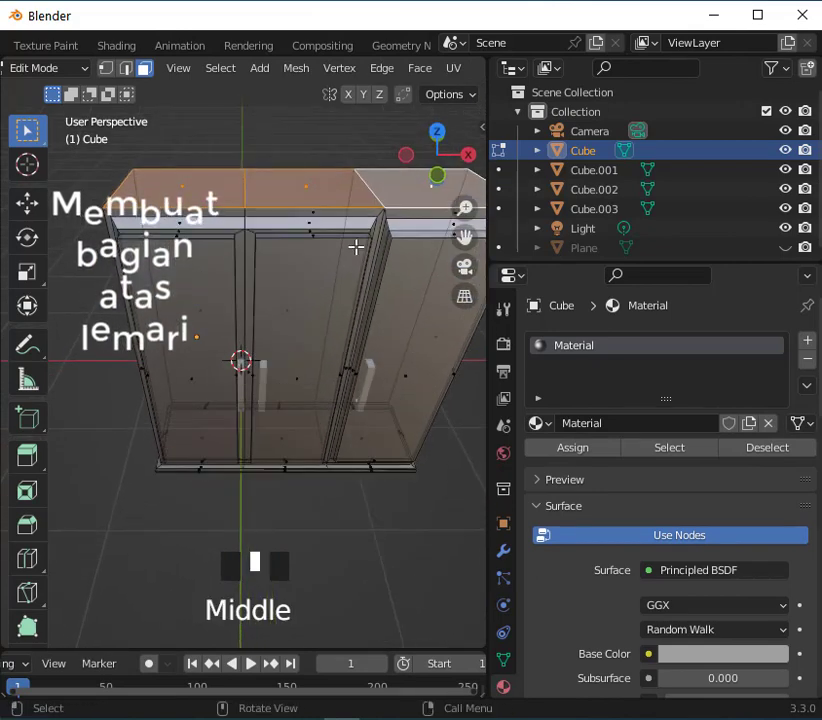
Extrude the top faces up about 0.035 m and scale them outward to about 1.04.
key(e)
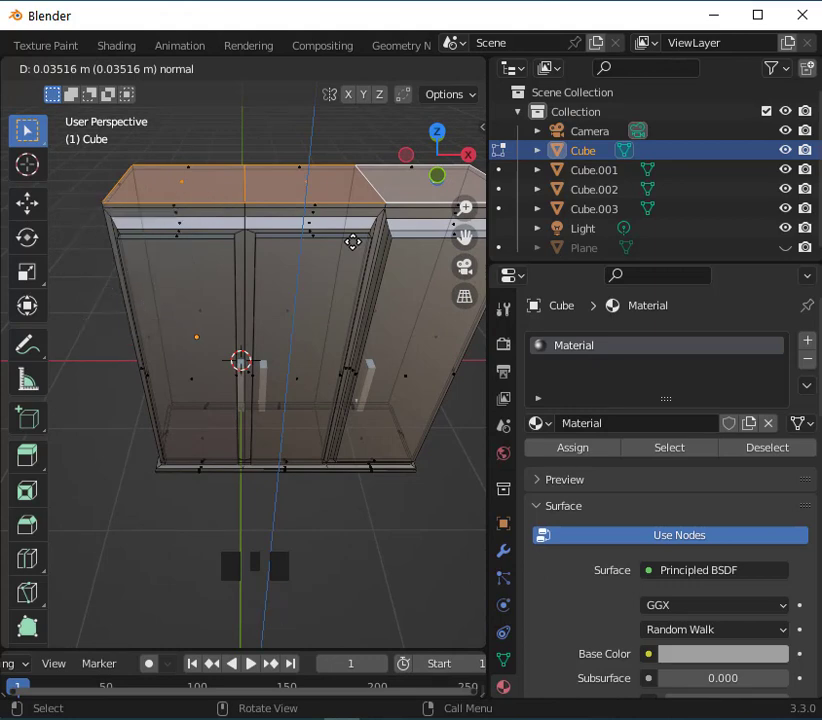
click(352, 242)
key(s)
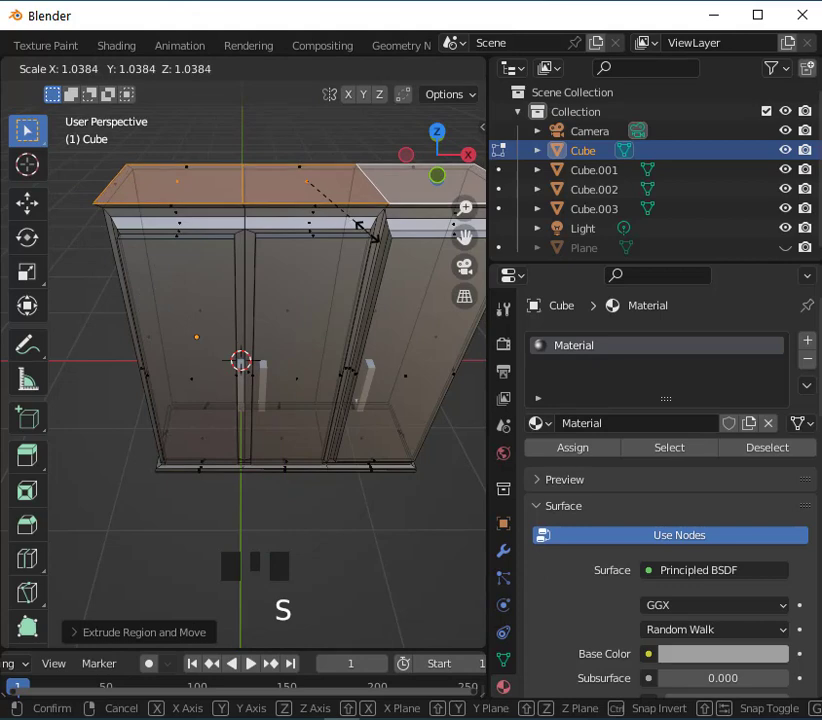
click(368, 231)
Extrude the top faces up about 0.042 m, then another 0.035 m, scaling that end outward to about 1.02.
key(e)
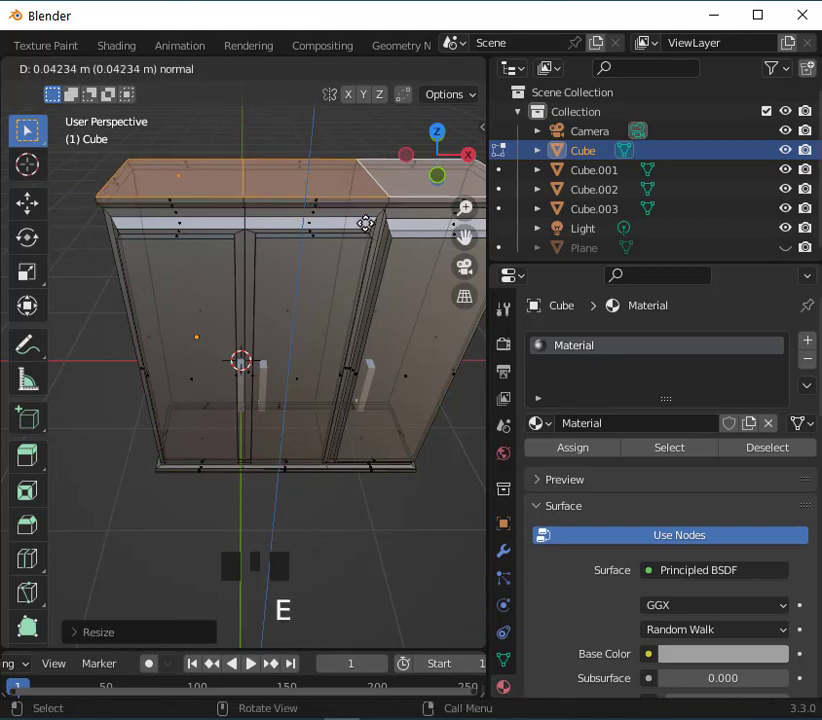
click(365, 224)
key(e)
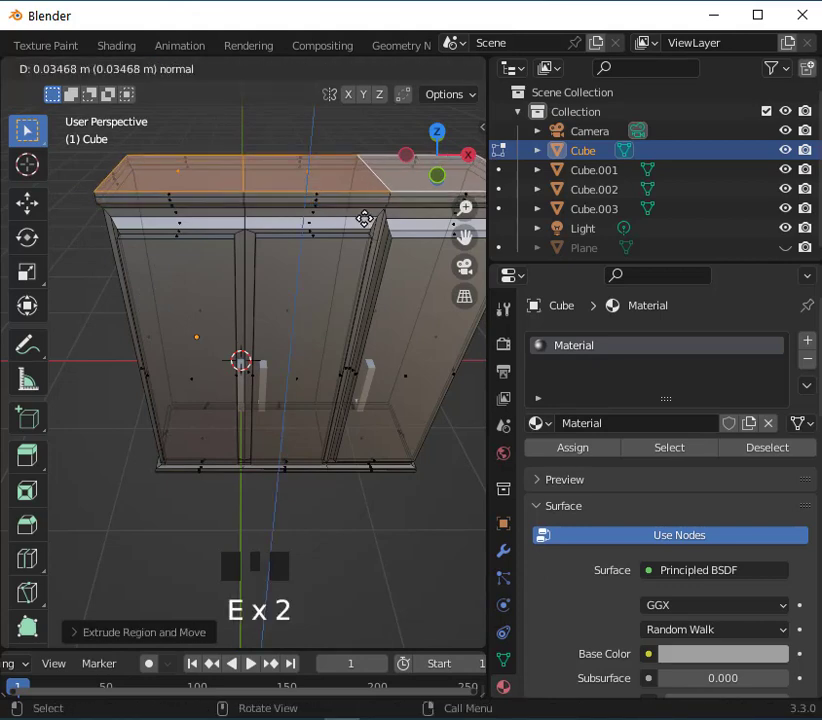
click(364, 219)
key(s)
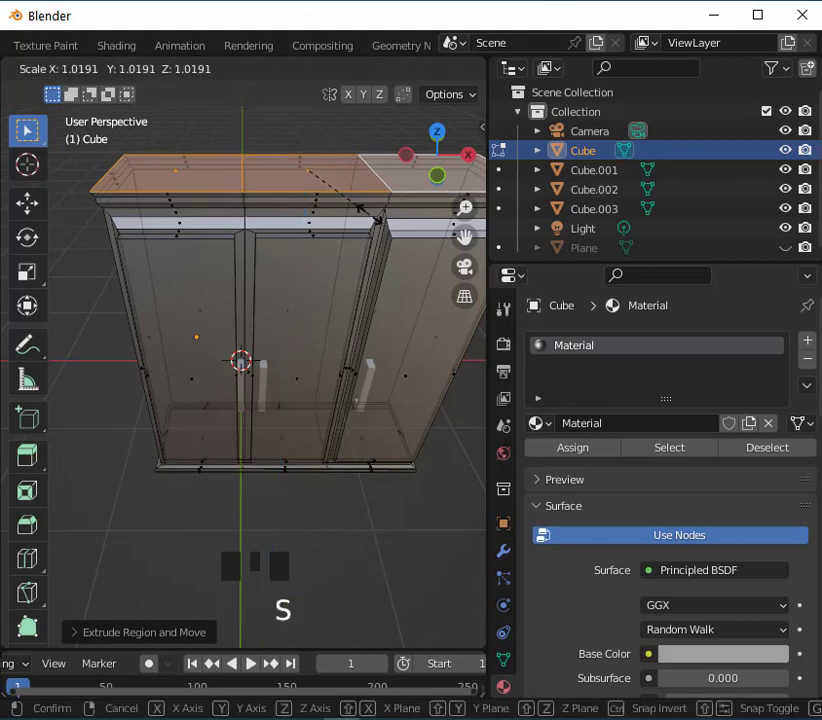
click(376, 213)
Extrude the widened top faces slightly upward to finish the cornice and return to Object Mode.
key(e)
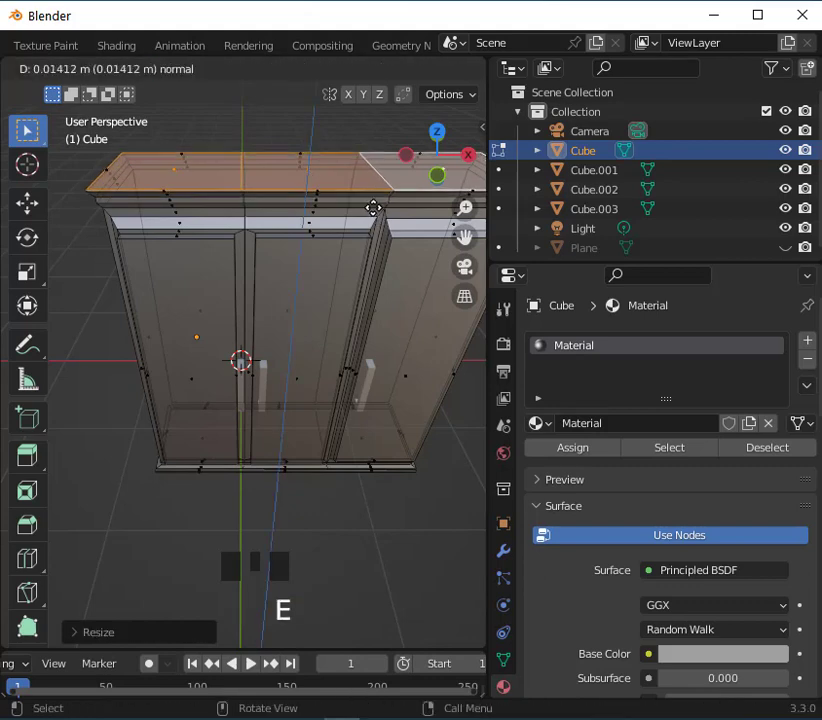
click(373, 204)
key(Tab)
Widen the 3D viewport across most of the window with the wardrobe's underside in view.
middle_drag(376, 238, 485, 318)
scroll(345, 237, down, 2)
drag(489, 321, 793, 330)
middle_drag(466, 338, 407, 297)
scroll(435, 442, up, 3)
Select the wardrobe's three bottom faces and move them down along the Z axis to thicken the lowest base layer.
key(Tab)
middle_drag(435, 442, 427, 413)
shift+click(508, 510)
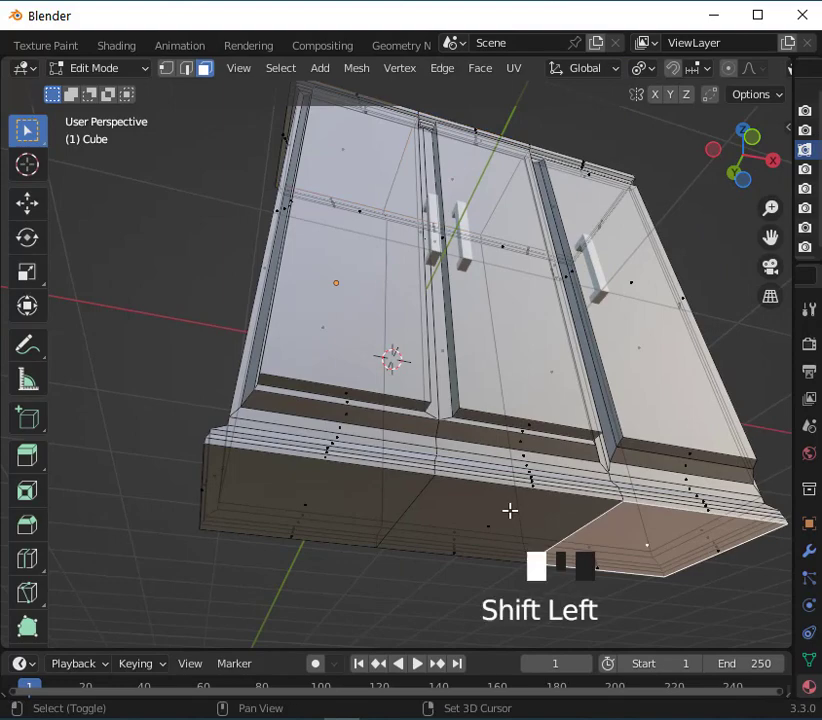
shift+click(360, 495)
shift+click(500, 482)
middle_drag(500, 482, 463, 535)
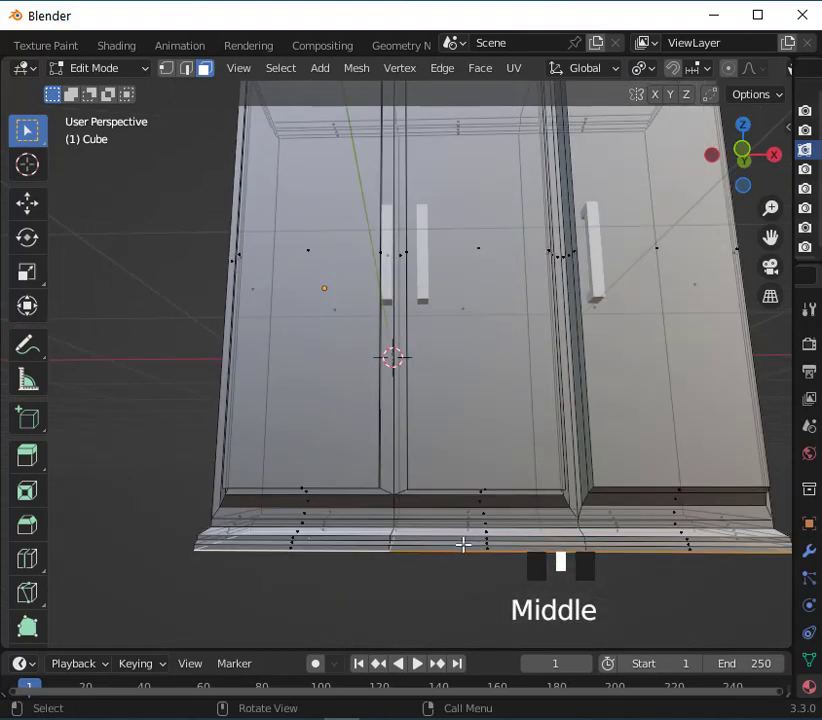
key(g)
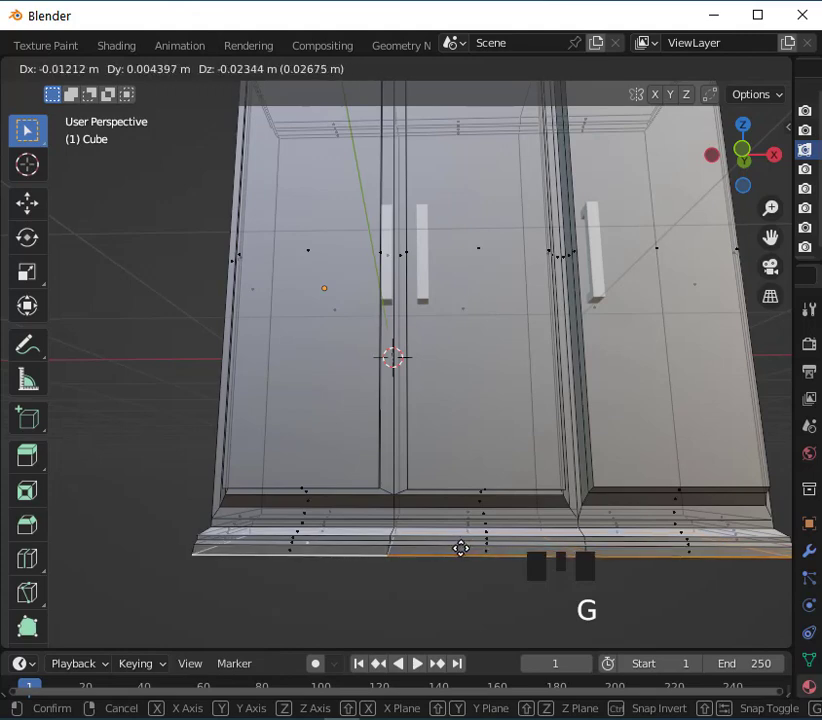
key(z)
click(460, 551)
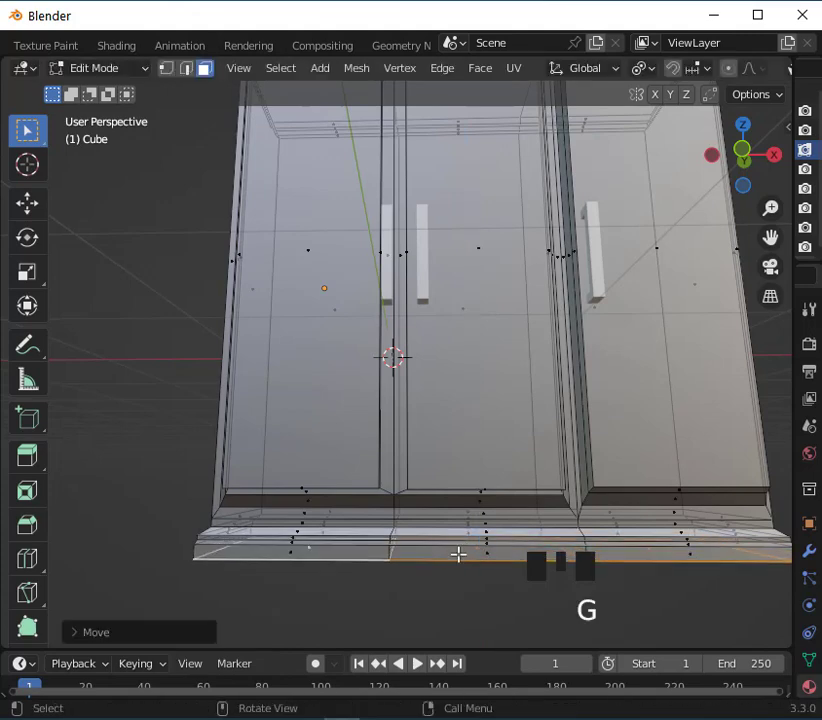
key(Tab)
Examine the wardrobe's cornice, doors, handles and base from several angles.
scroll(462, 556, down, 2)
middle_drag(475, 440, 490, 475)
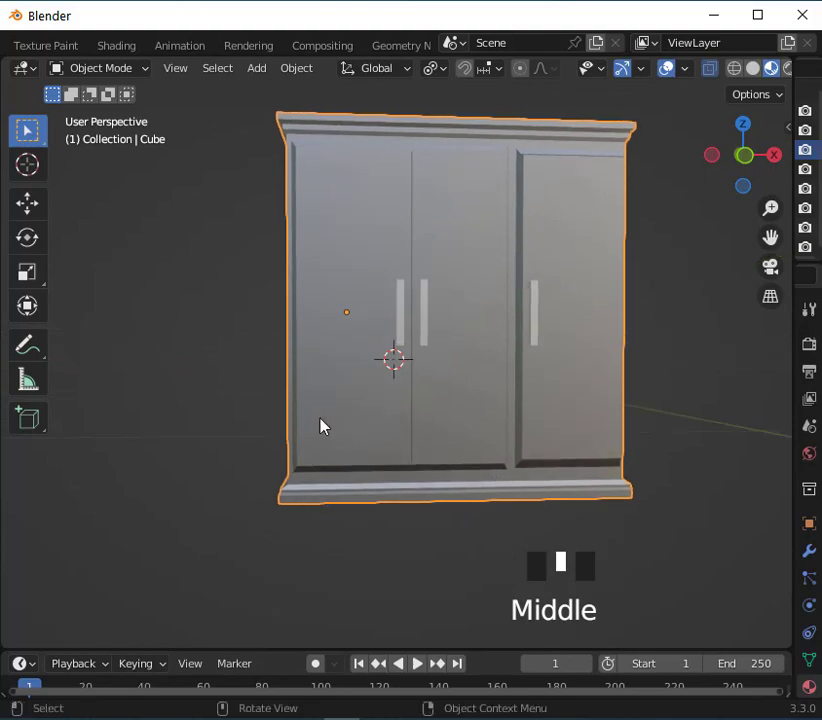
middle_drag(321, 426, 415, 330)
scroll(450, 136, up, 4)
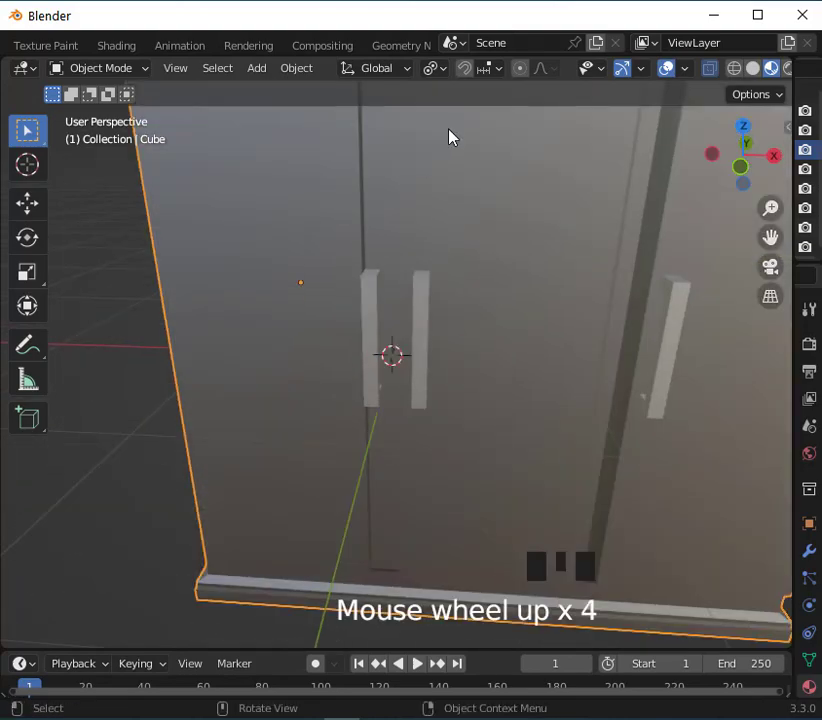
middle_drag(450, 136, 110, 147)
drag(771, 237, 718, 470)
scroll(290, 235, down, 3)
middle_drag(285, 232, 503, 264)
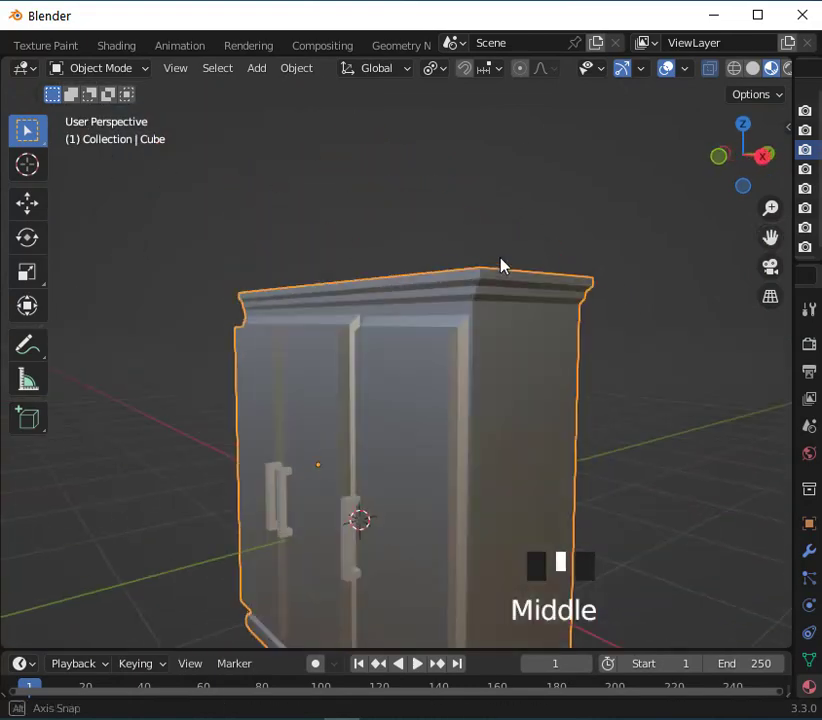
mouse_move(370, 350)
middle_down()
mouse_move(675, 349)
mouse_move(505, 426)
mouse_move(588, 488)
mouse_move(516, 352)
mouse_move(343, 376)
mouse_move(376, 365)
middle_up()
scroll(560, 400, down, 2)
scroll(343, 376, up, 2)
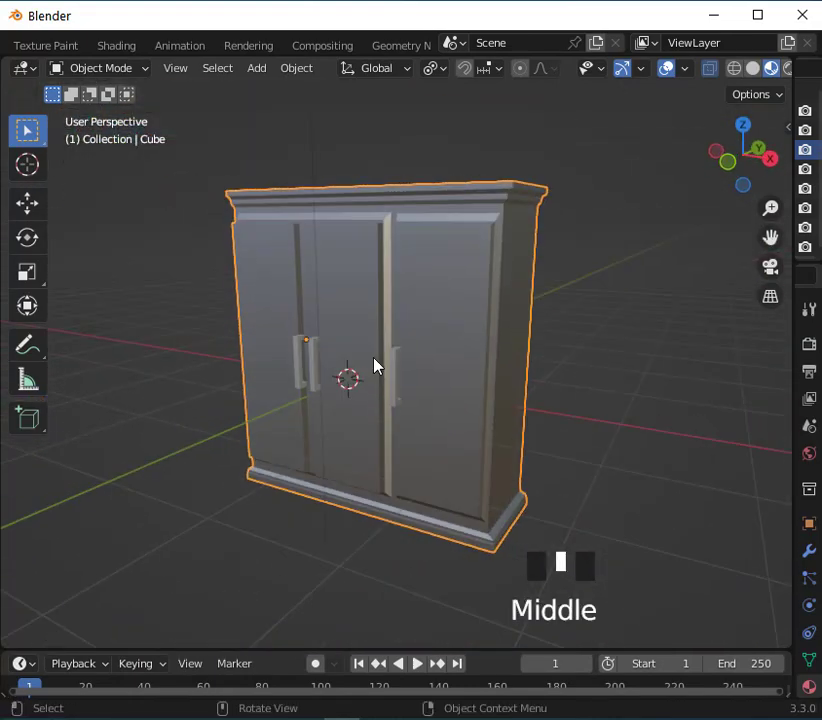
scroll(515, 335, down, 7)
scroll(515, 335, up, 6)
scroll(620, 224, down, 4)
Look through the camera and switch the viewport to rendered shading.
click(500, 300)
scroll(771, 72, down, 2)
click(757, 69)
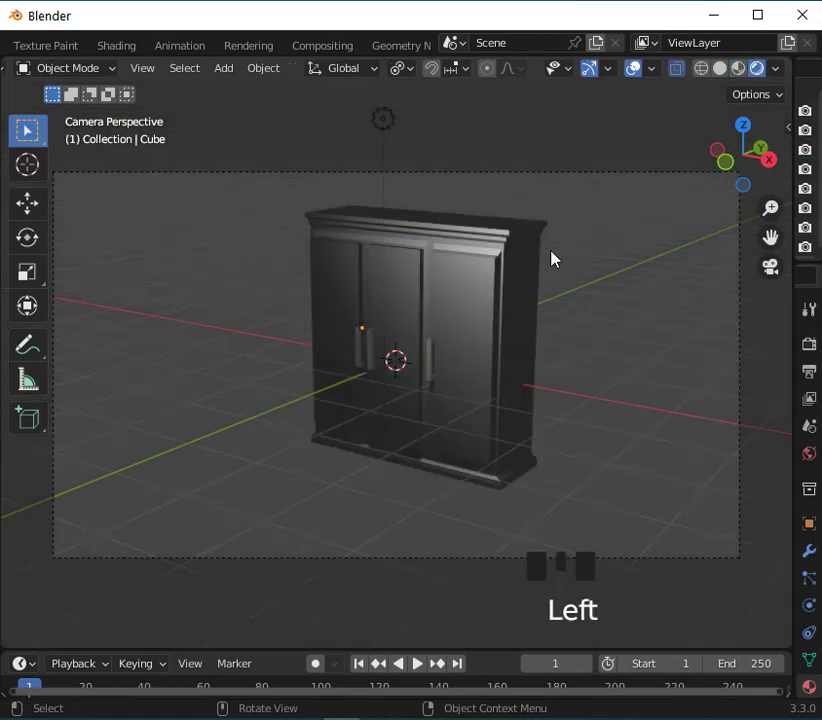
Select the light above the wardrobe and reposition it beside the wardrobe, adjusting it from a second viewing angle.
middle_drag(551, 252, 547, 250)
scroll(547, 250, down, 4)
click(386, 229)
key(g)
click(170, 221)
middle_drag(250, 285, 405, 300)
key(g)
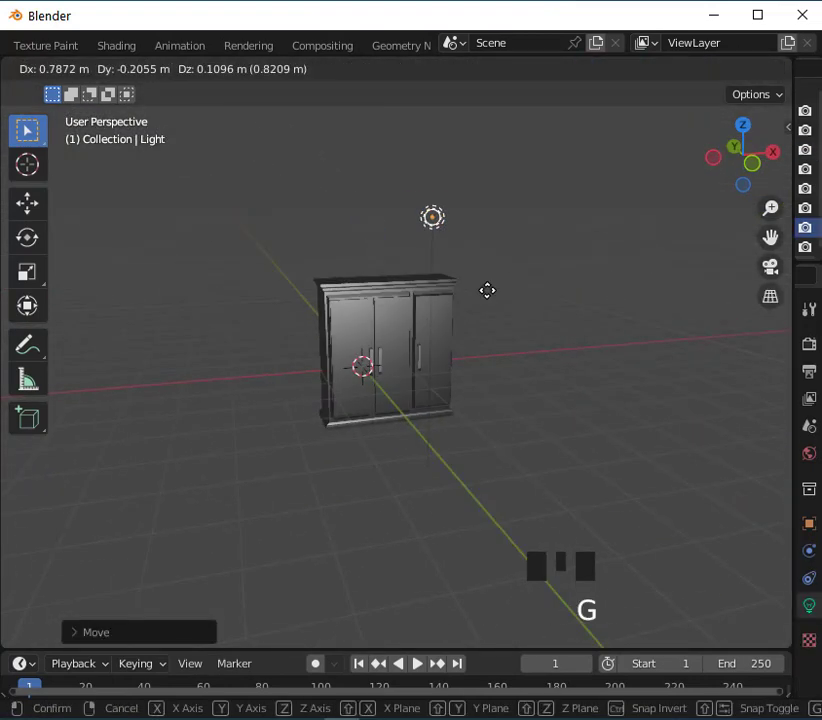
click(635, 263)
Duplicate the light and spread the two lights out on the front side of the wardrobe.
key(shift+d)
click(250, 288)
middle_drag(250, 288, 347, 271)
scroll(347, 271, down, 3)
key(g)
click(312, 284)
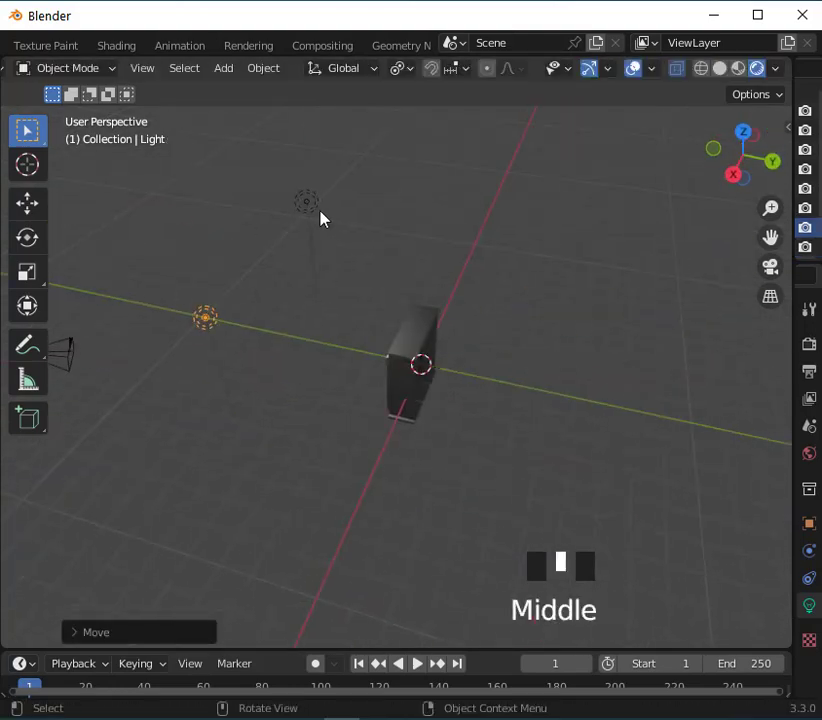
Duplicate the selected light to add a third one and check the lighting through the camera.
key(shift+d)
click(557, 174)
middle_drag(557, 174, 624, 224)
scroll(477, 305, up, 2)
key(KP_0)
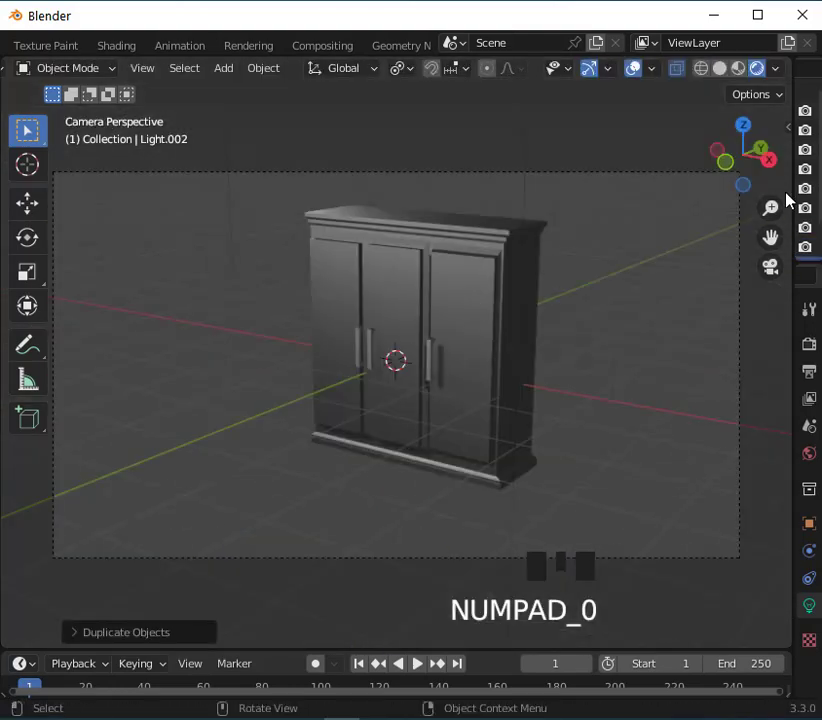
Move the third light high above the wardrobe and adjust its position from another angle.
middle_drag(569, 344, 546, 323)
middle_drag(383, 260, 465, 228)
key(g)
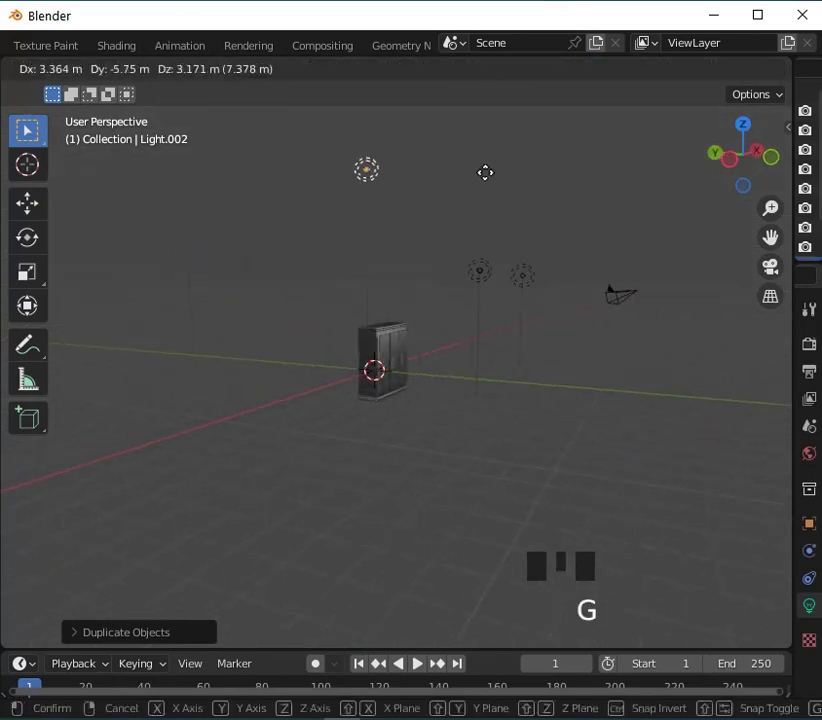
click(484, 172)
middle_drag(484, 172, 267, 314)
key(g)
click(385, 281)
scroll(400, 330, up, 5)
middle_drag(430, 400, 532, 318)
scroll(532, 325, down, 5)
Lower the two lights on either side of the wardrobe and return to the camera view.
click(508, 273)
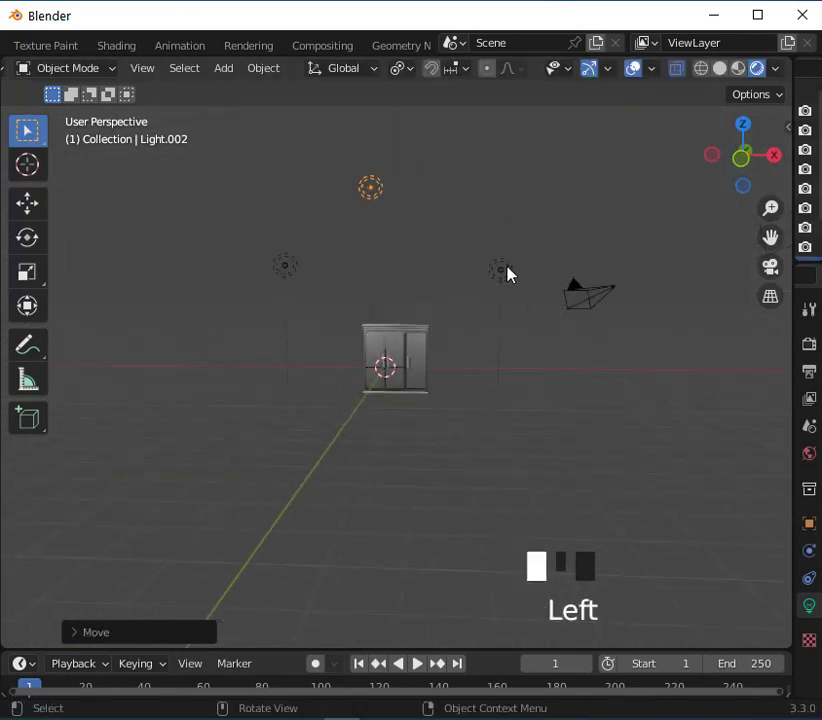
key(g)
click(519, 336)
click(284, 264)
key(g)
click(284, 347)
key(KP_0)
Duplicate a light to add a fourth one and move it near the wardrobe's right side.
scroll(510, 373, down, 5)
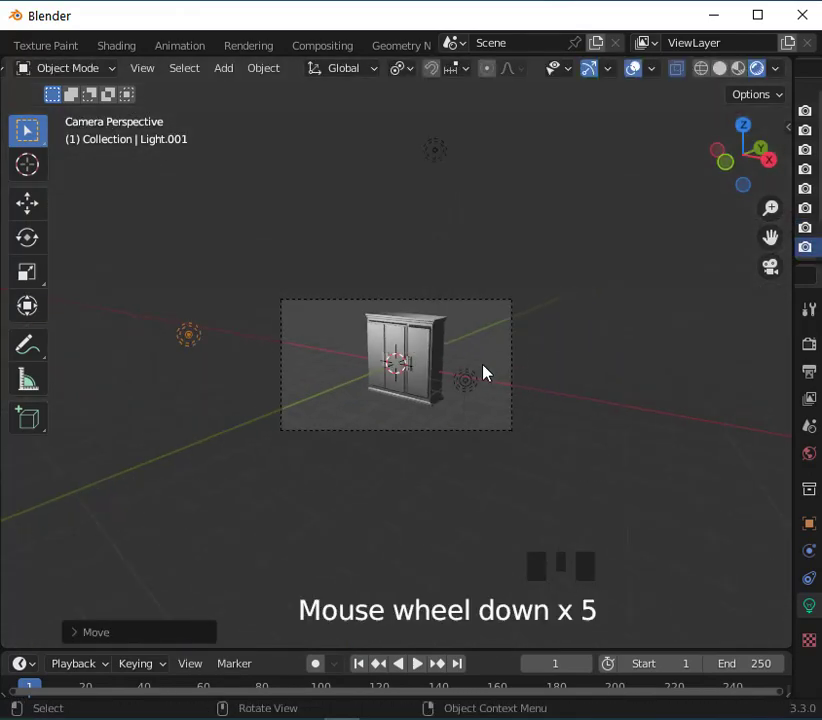
middle_drag(486, 372, 539, 439)
click(539, 439)
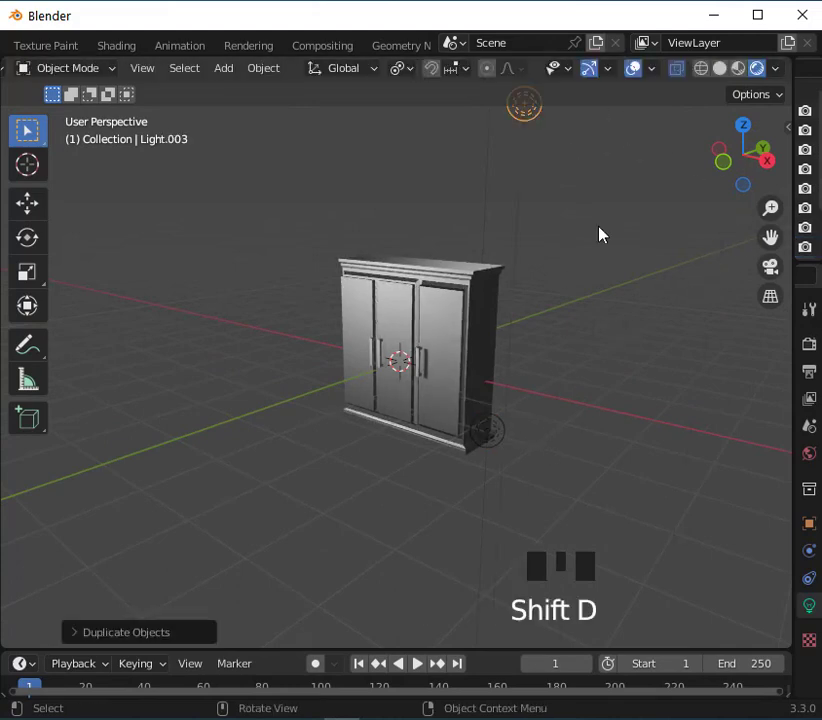
middle_drag(600, 235, 690, 225)
key(g)
click(378, 451)
middle_drag(378, 451, 301, 332)
key(KP_0)
key(g)
click(627, 383)
Reposition the fourth light to brighten the wardrobe's right side and view the lighting through the camera.
middle_drag(627, 383, 535, 430)
key(g)
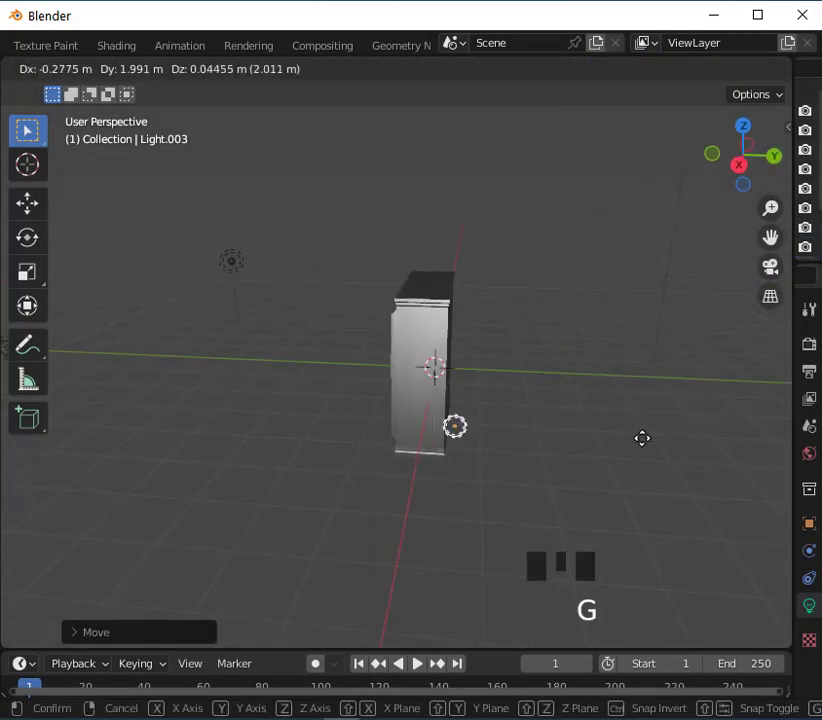
click(600, 340)
middle_drag(405, 520, 510, 531)
key(g)
click(516, 574)
key(KP_0)
scroll(671, 540, up, 5)
click(645, 421)
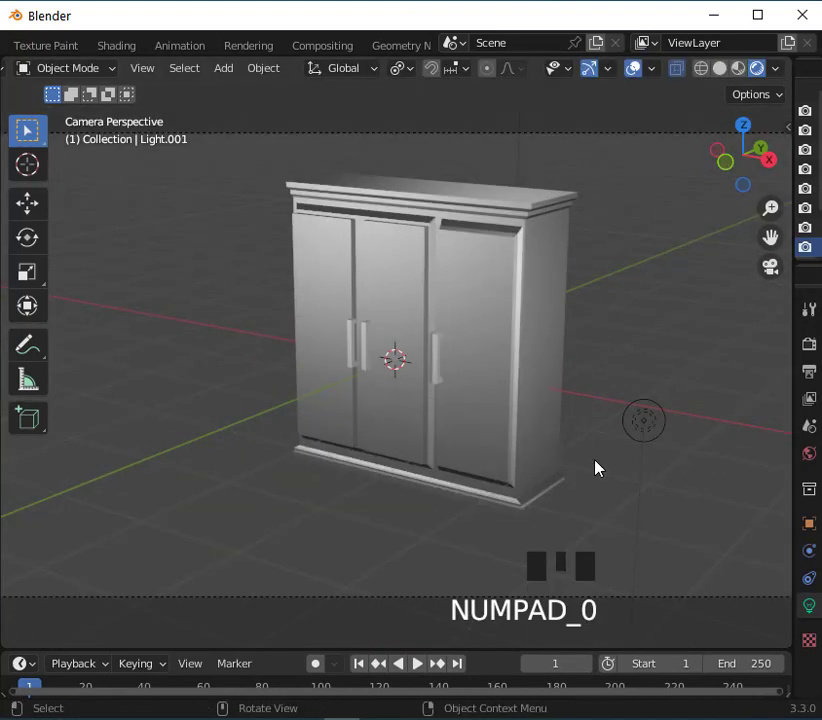
mouse_move(534, 429)
middle_down()
mouse_move(500, 399)
mouse_move(571, 396)
mouse_move(250, 324)
mouse_move(400, 382)
mouse_move(637, 383)
mouse_move(521, 429)
mouse_move(566, 371)
mouse_move(528, 450)
middle_up()
scroll(447, 417, up, 4)
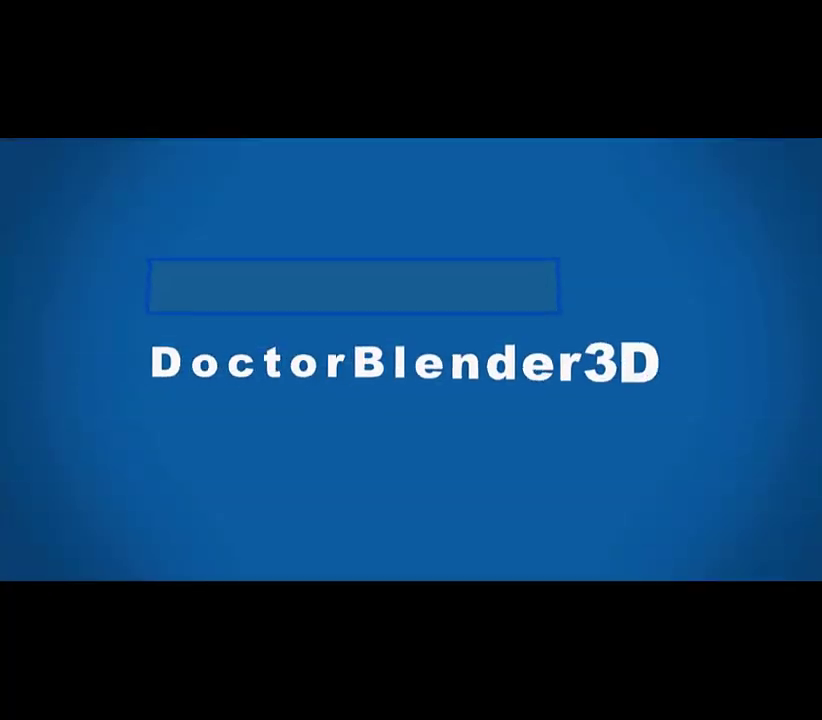